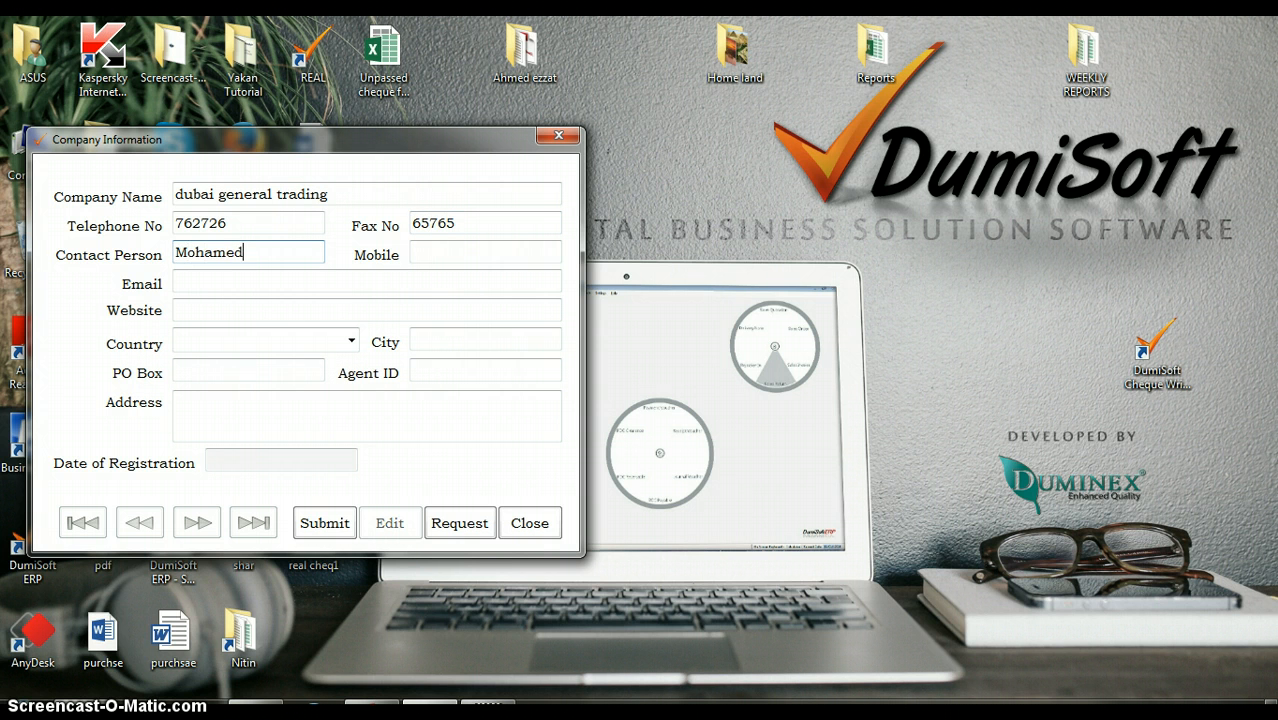
Step: Complete the company registration with the mobile, email, website www, country uae, city Dubai, PO box, agent ID and address, then submit it
{"action": "key", "text": "Tab"}
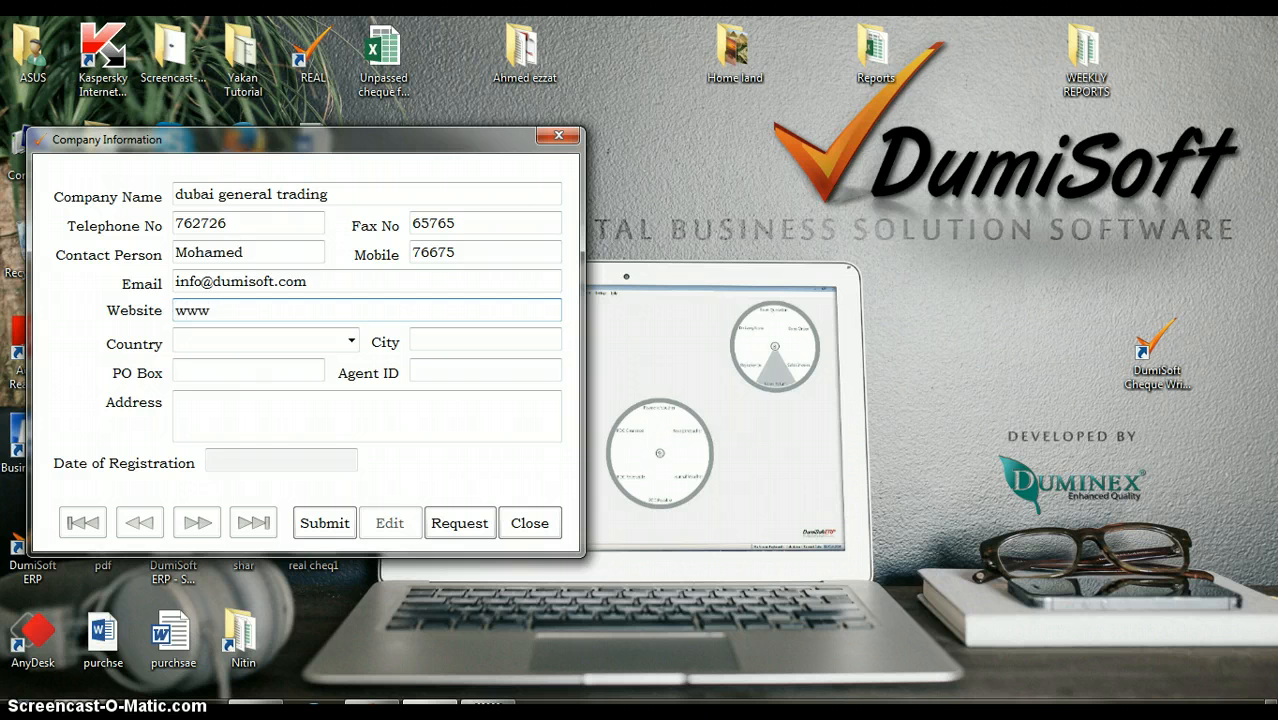
{"action": "key", "text": "Tab"}
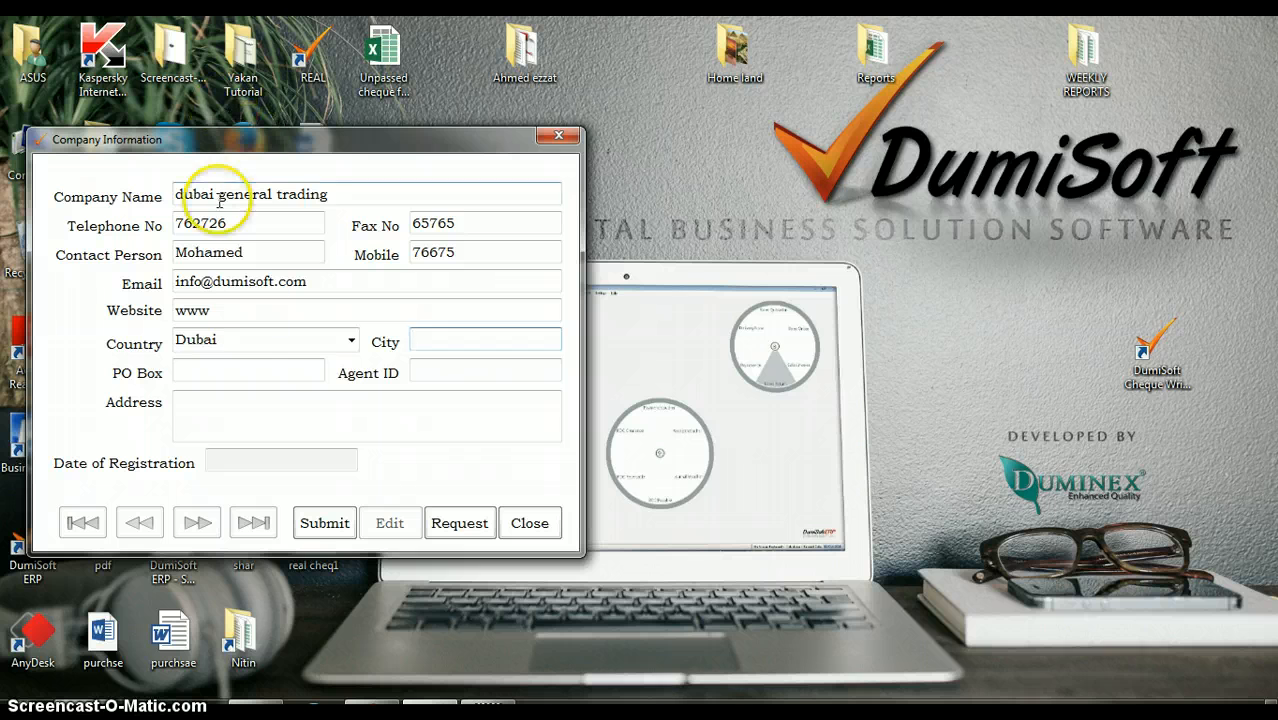
{"action": "left_click", "coordinate": [234, 341]}
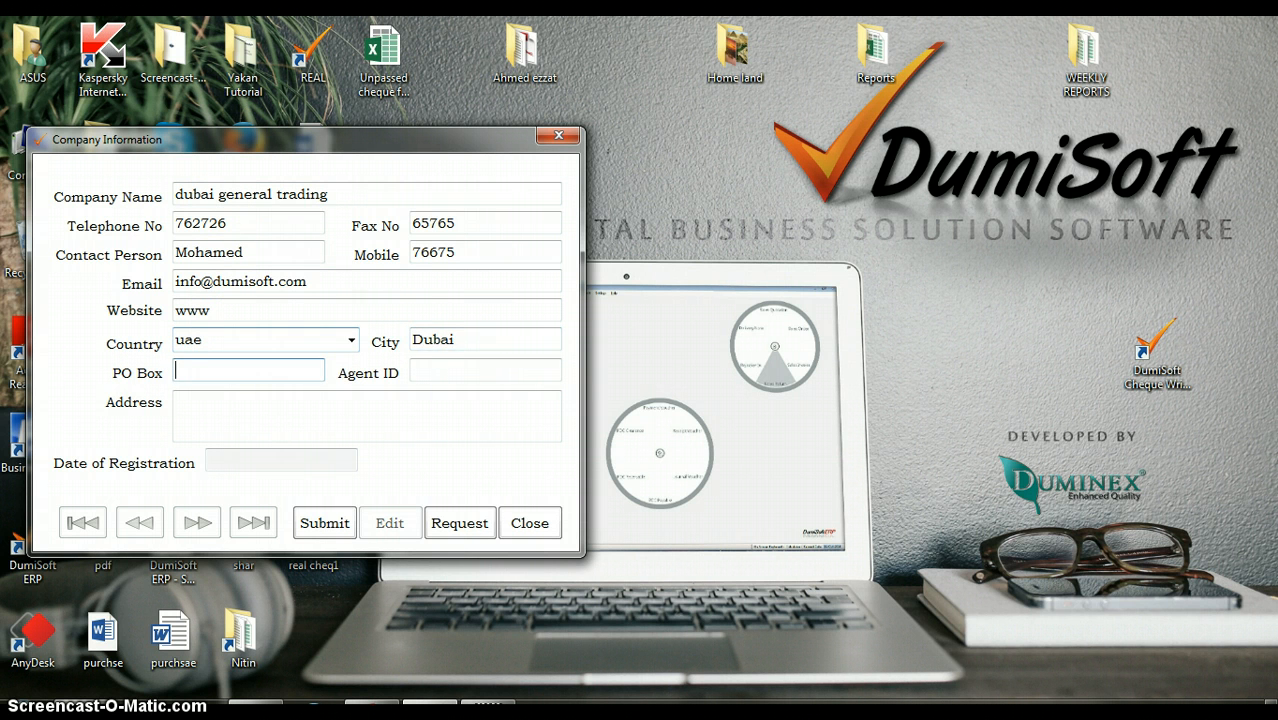
{"action": "key", "text": "Tab"}
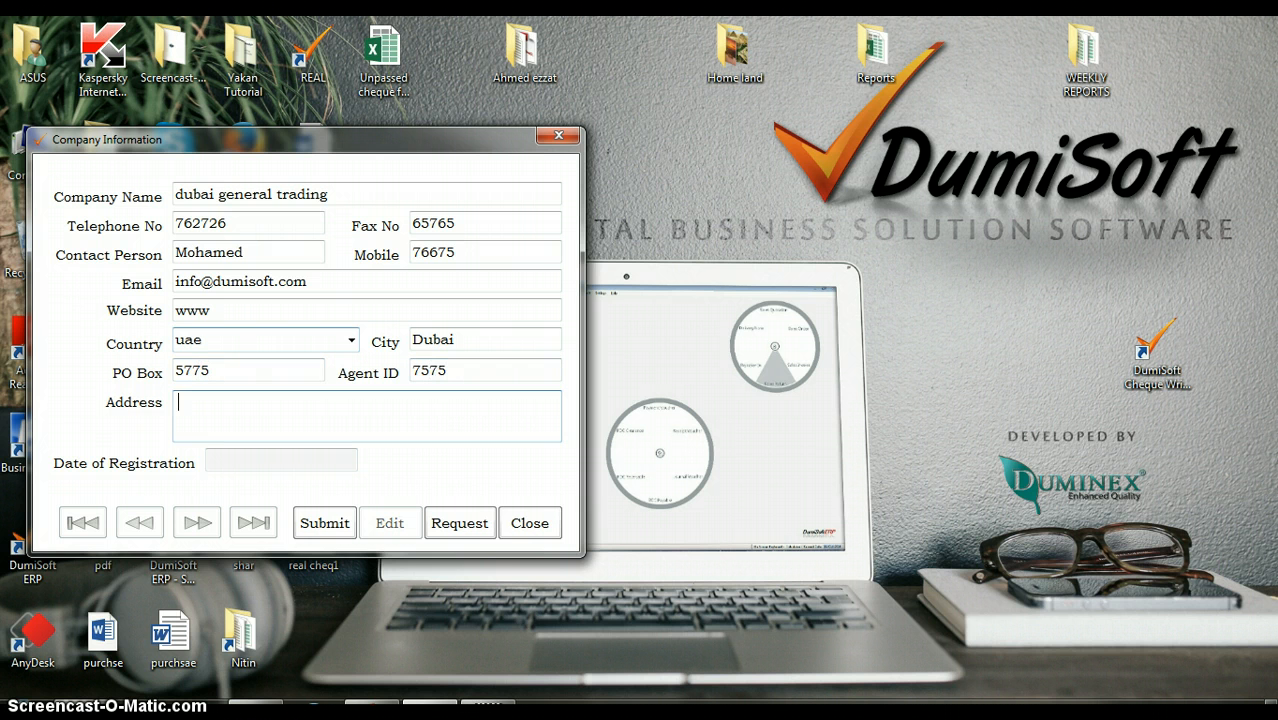
{"action": "left_click", "coordinate": [308, 523]}
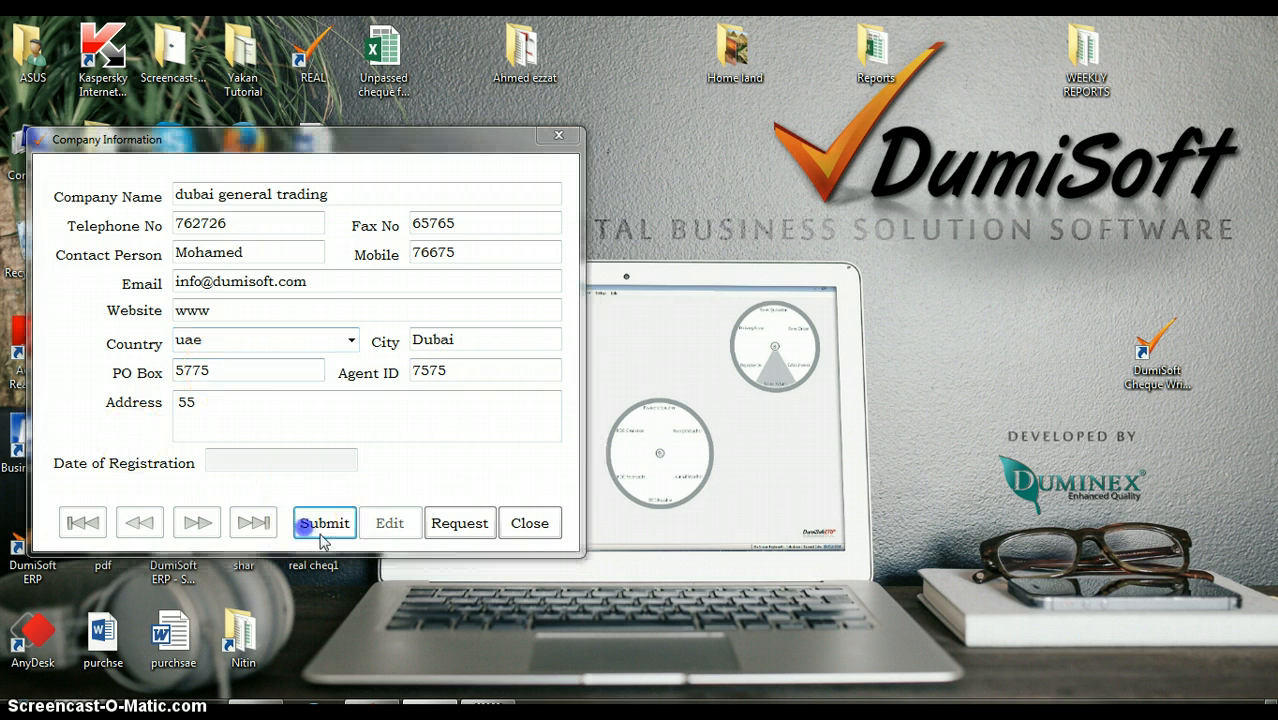
{"action": "left_click", "coordinate": [714, 430]}
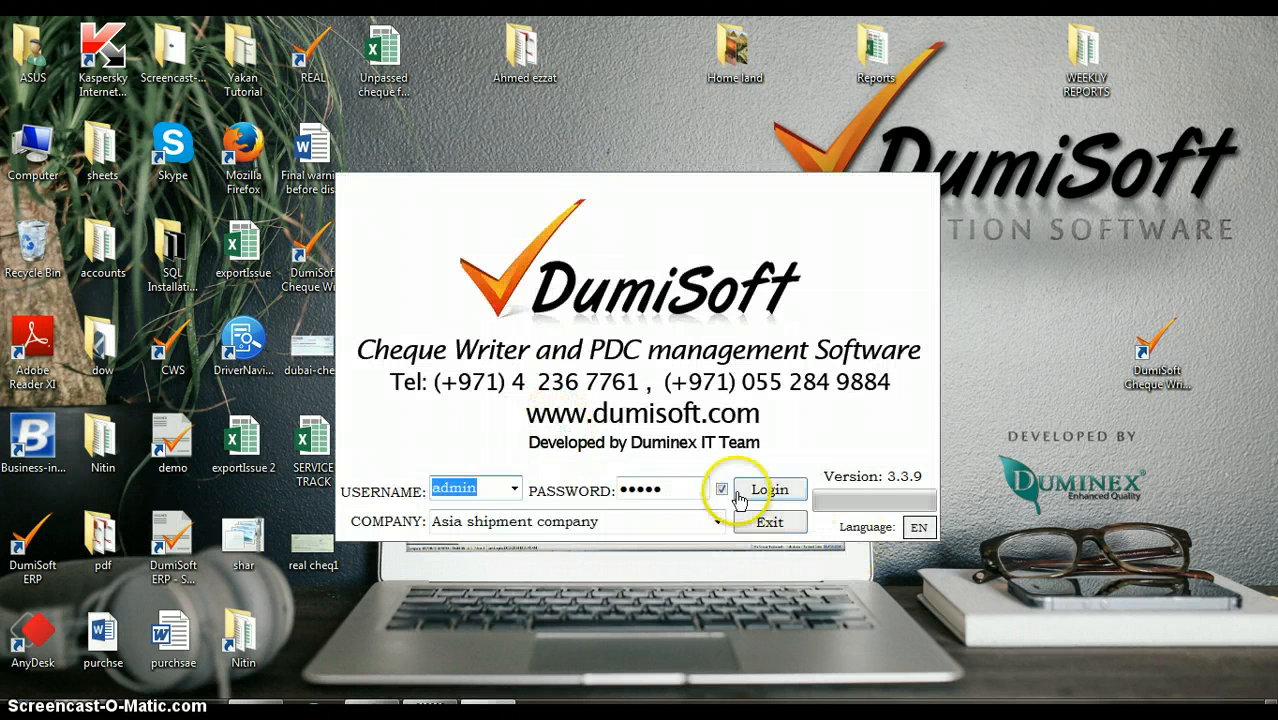
Step: Log in as admin to the company dubai general trading
{"action": "left_click", "coordinate": [717, 521]}
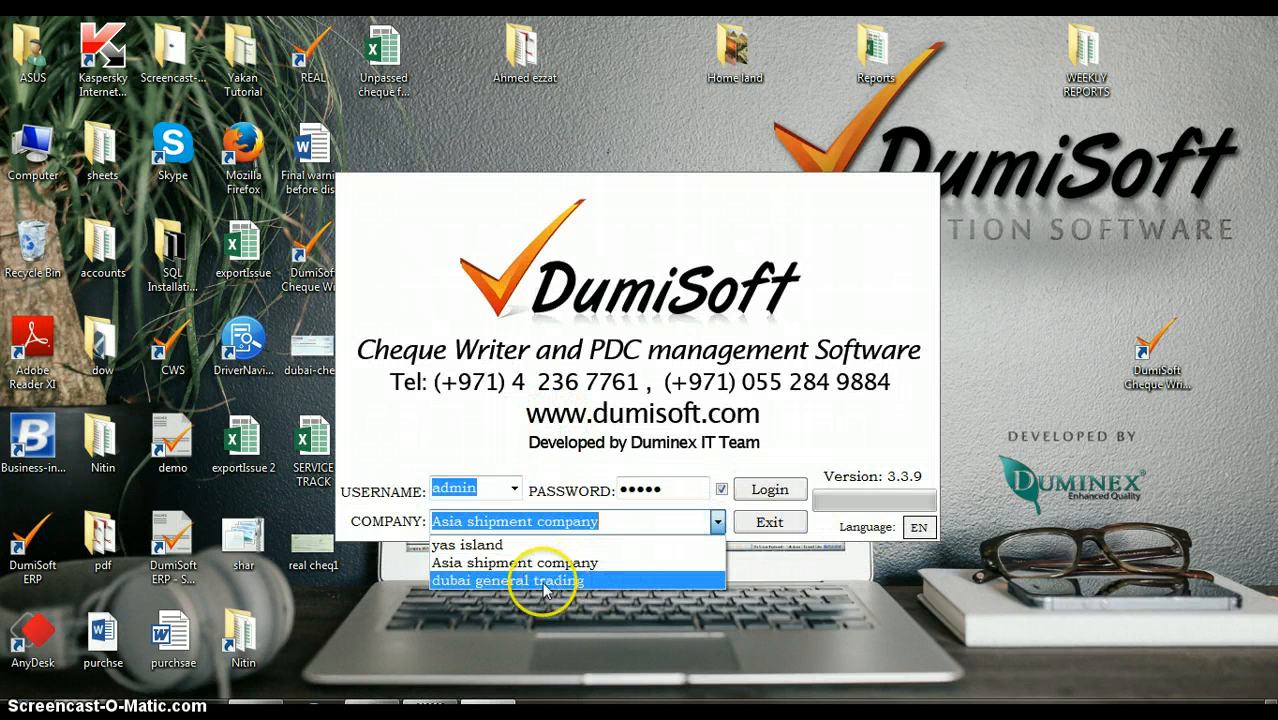
{"action": "left_click", "coordinate": [508, 580]}
{"action": "left_click", "coordinate": [766, 491]}
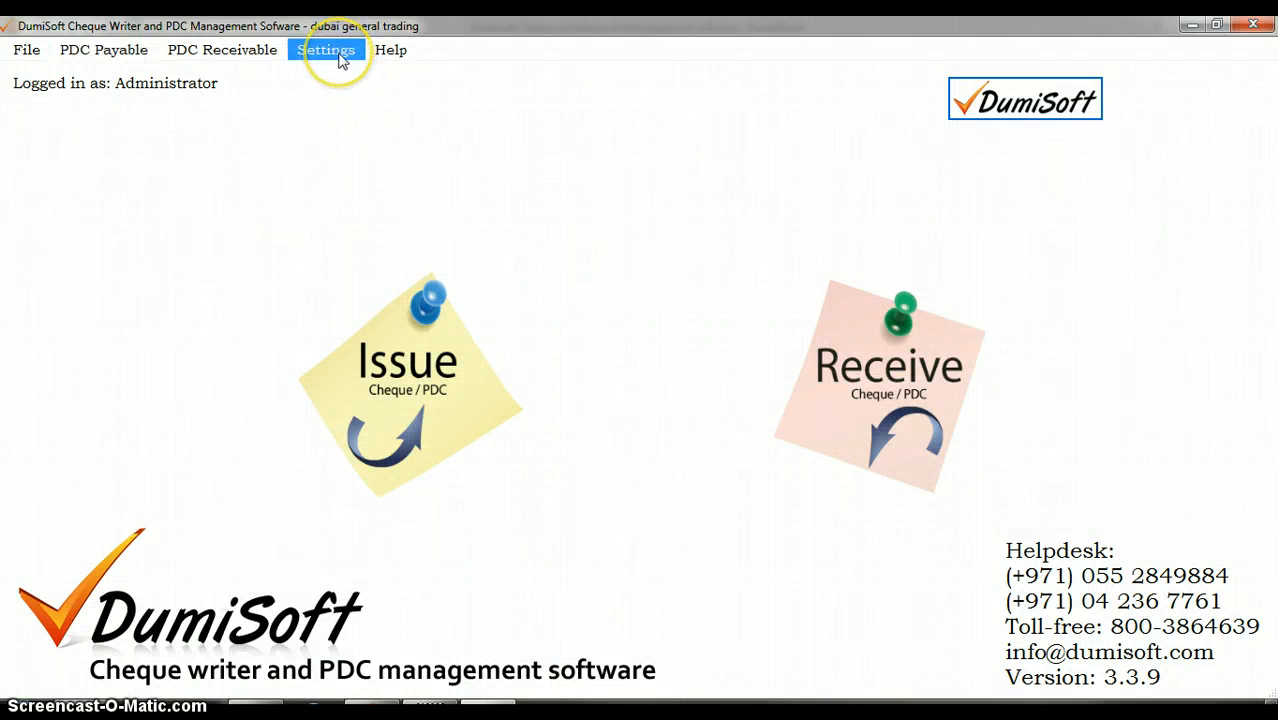
Step: Open the Bank Master and bring up the list of bank cheque layouts available for import
{"action": "left_click", "coordinate": [340, 55]}
{"action": "left_click", "coordinate": [378, 72]}
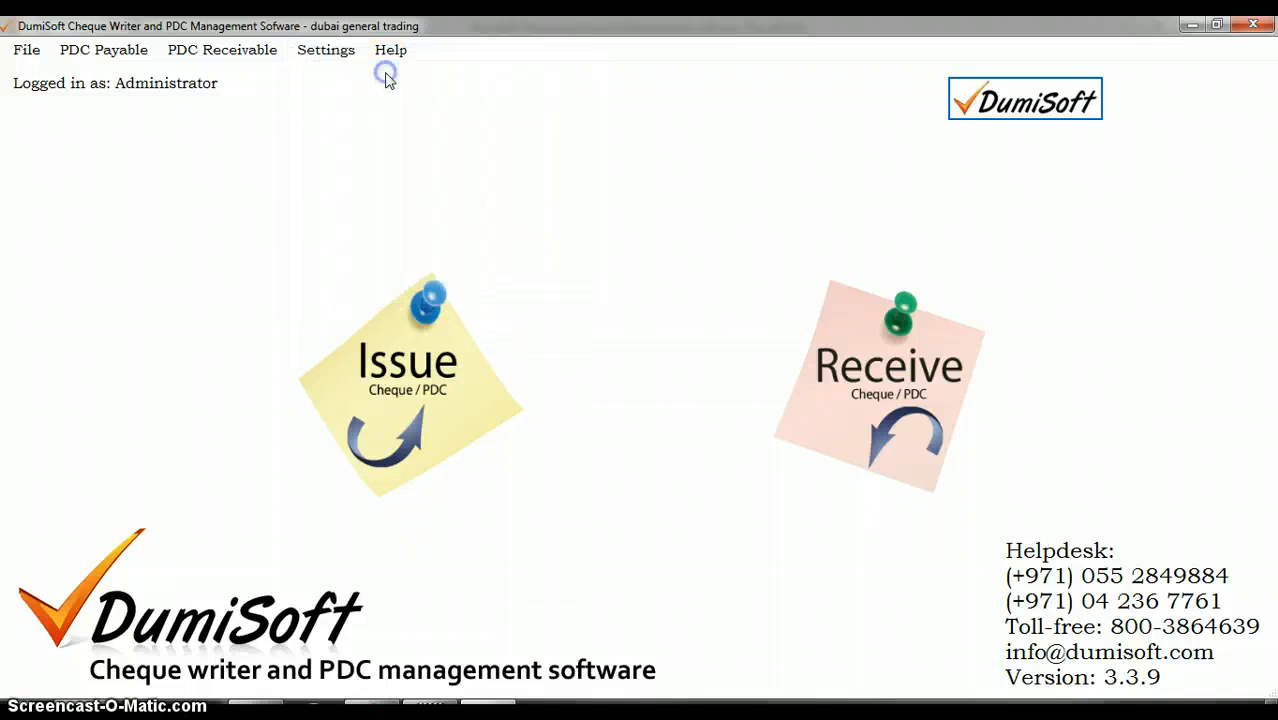
{"action": "left_click", "coordinate": [310, 83]}
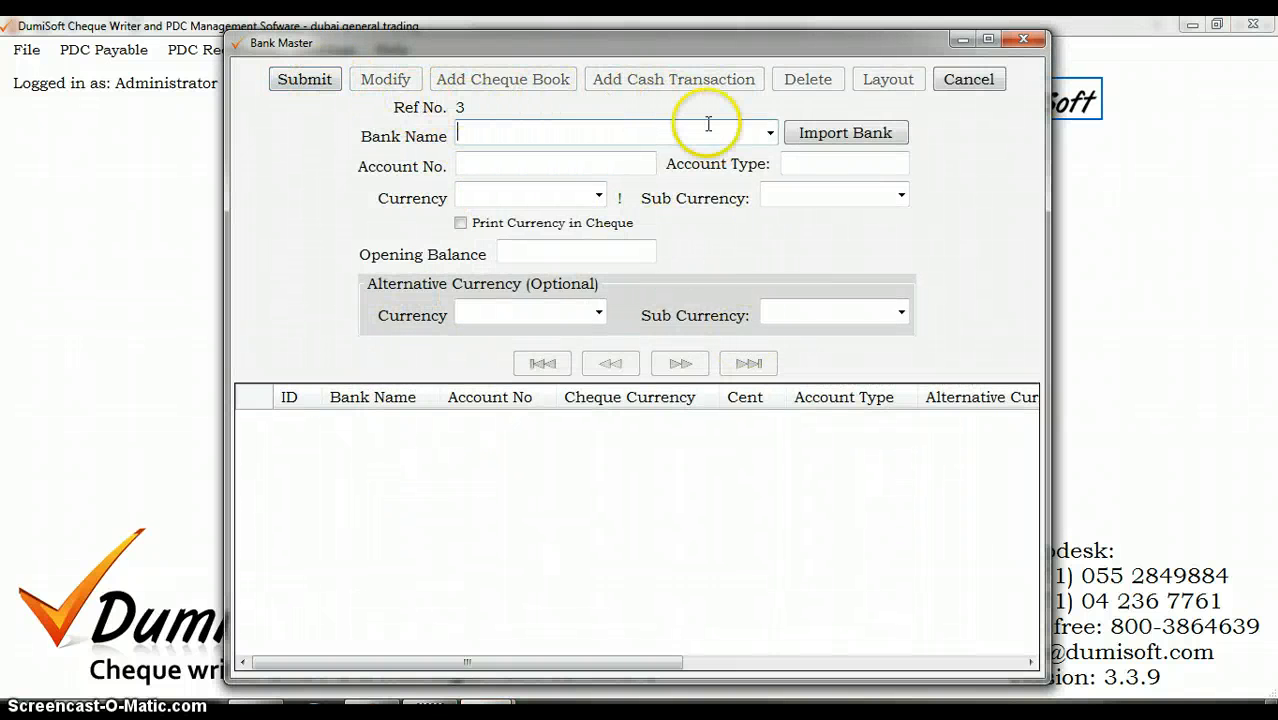
{"action": "left_click", "coordinate": [845, 140]}
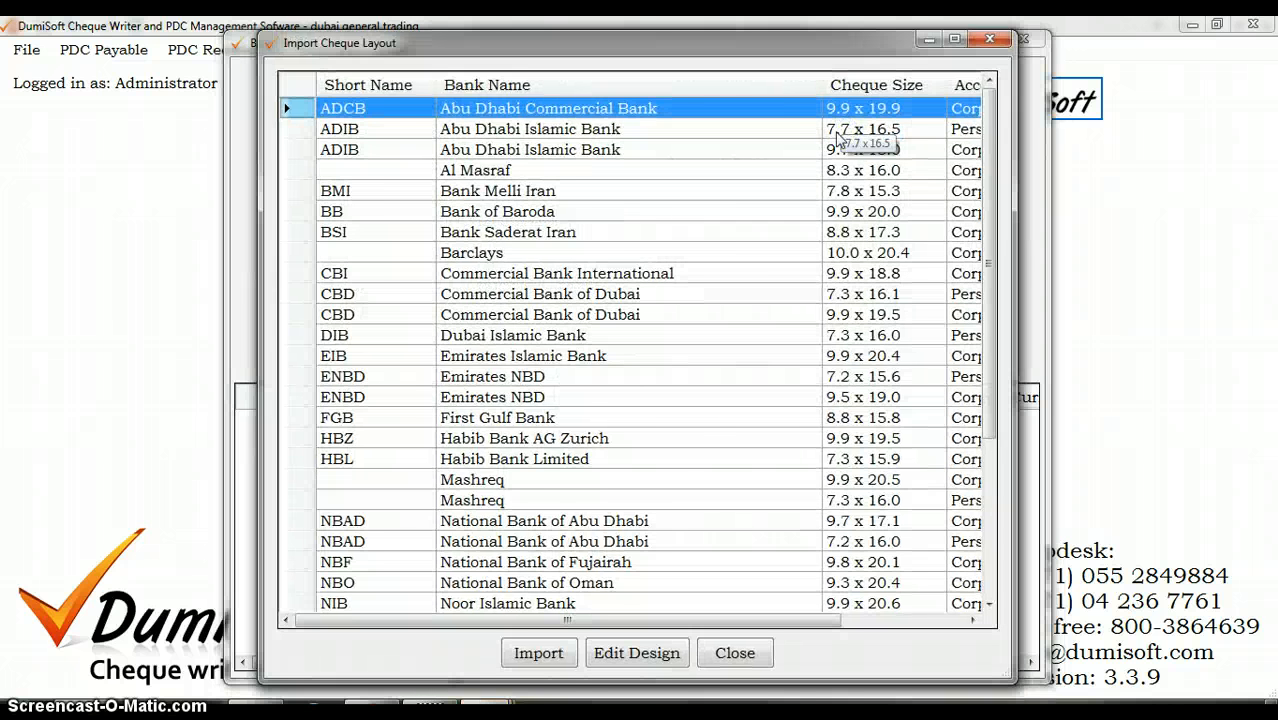
Step: Import the Emirates NBD corporate cheque layout with cheque size 9.5 x 19.0 into the new bank record
{"action": "scroll", "coordinate": [656, 330], "scroll_direction": "down", "scroll_amount": 4}
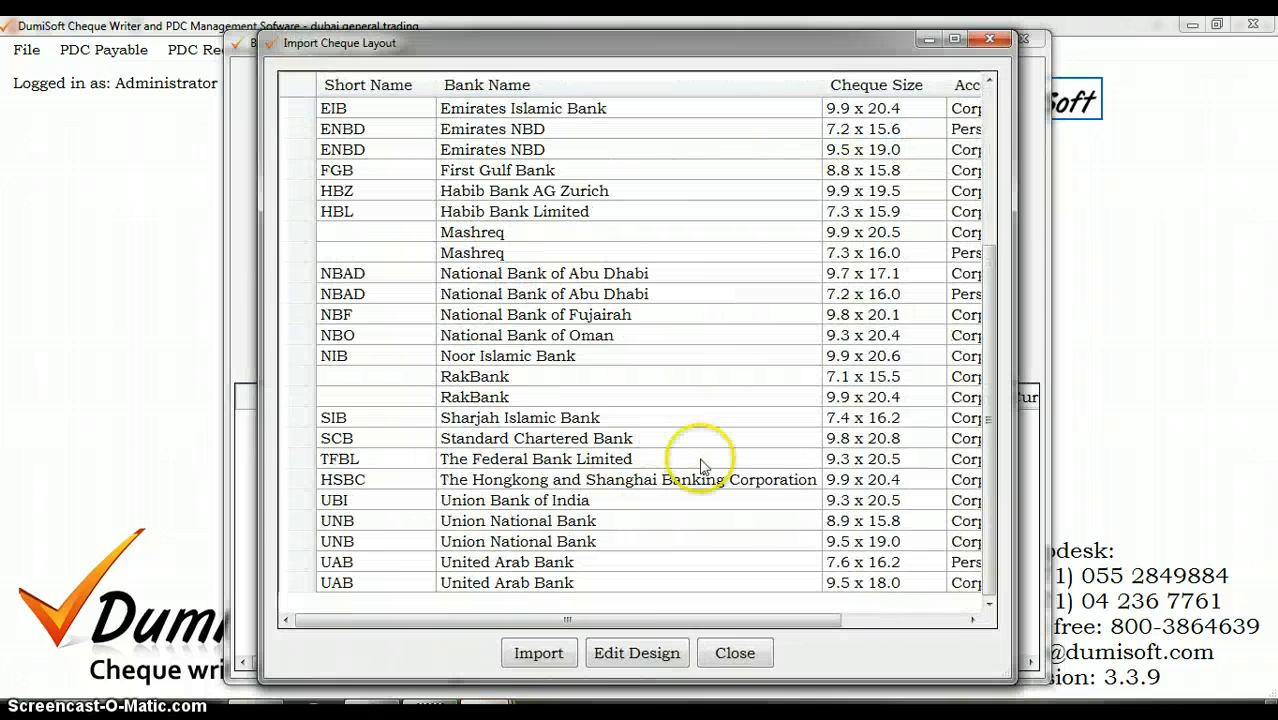
{"action": "left_click", "coordinate": [705, 294]}
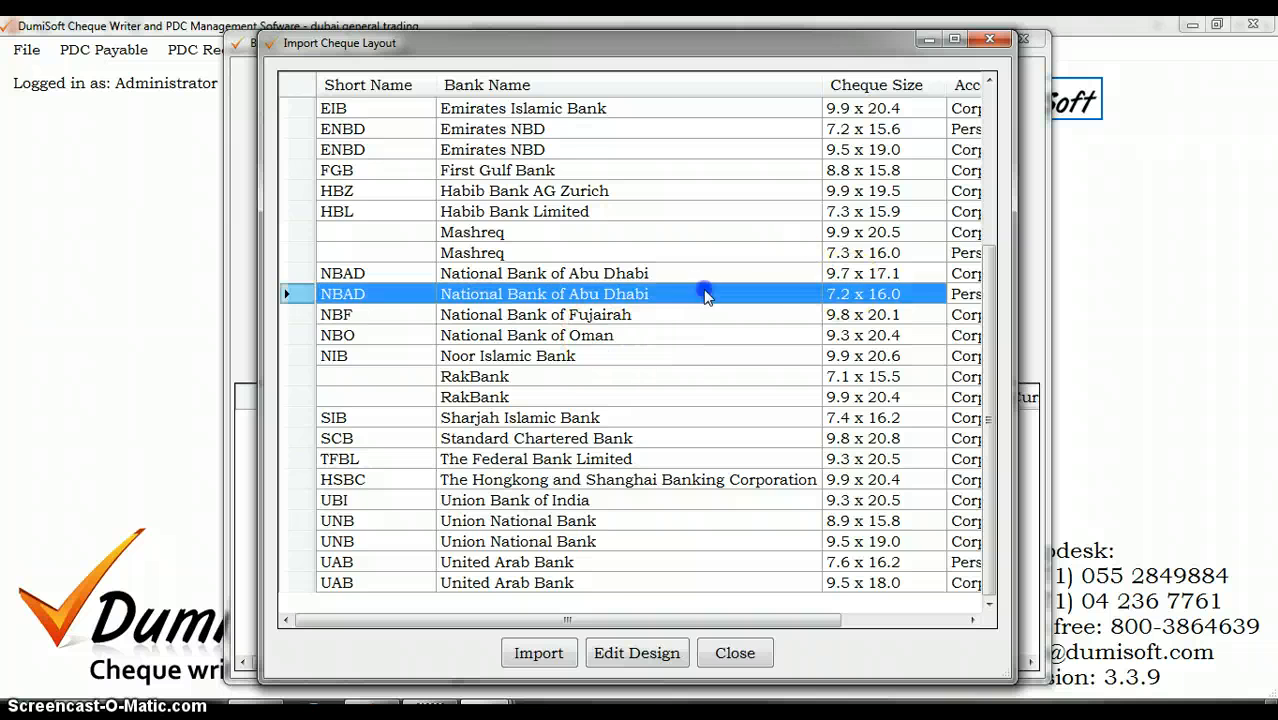
{"action": "scroll", "coordinate": [785, 200], "scroll_direction": "up", "scroll_amount": 4}
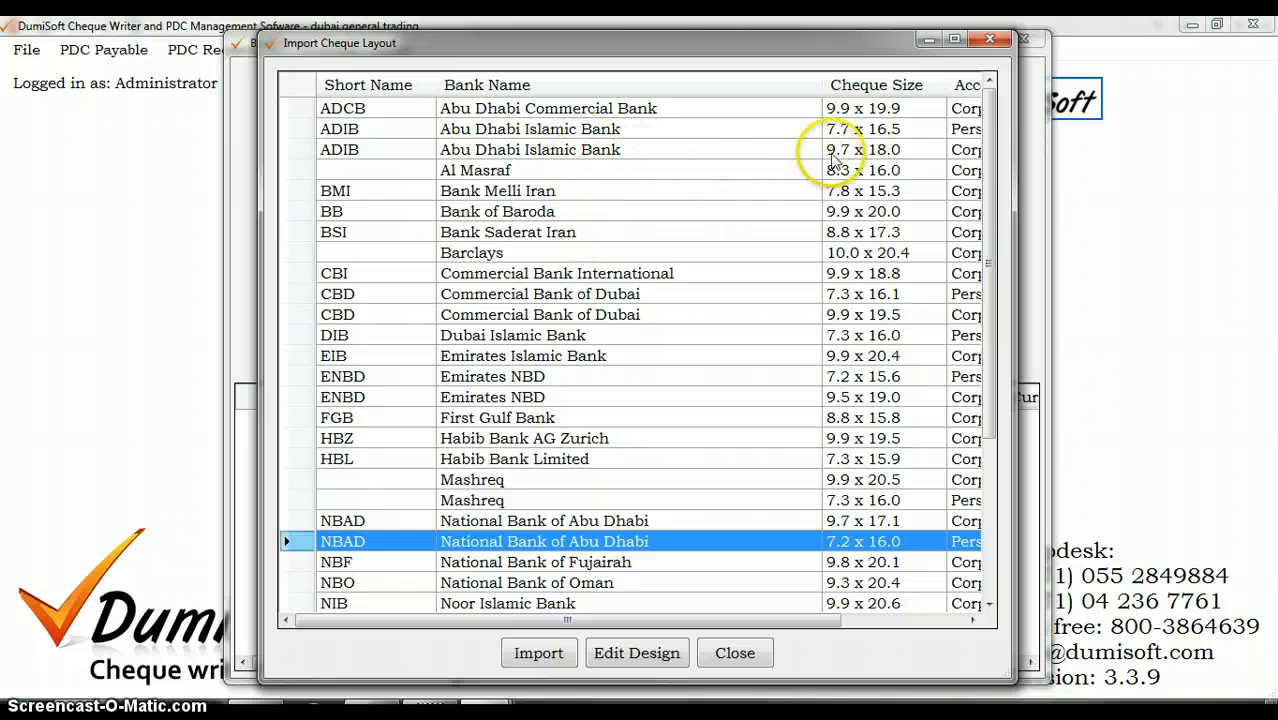
{"action": "left_click", "coordinate": [785, 211]}
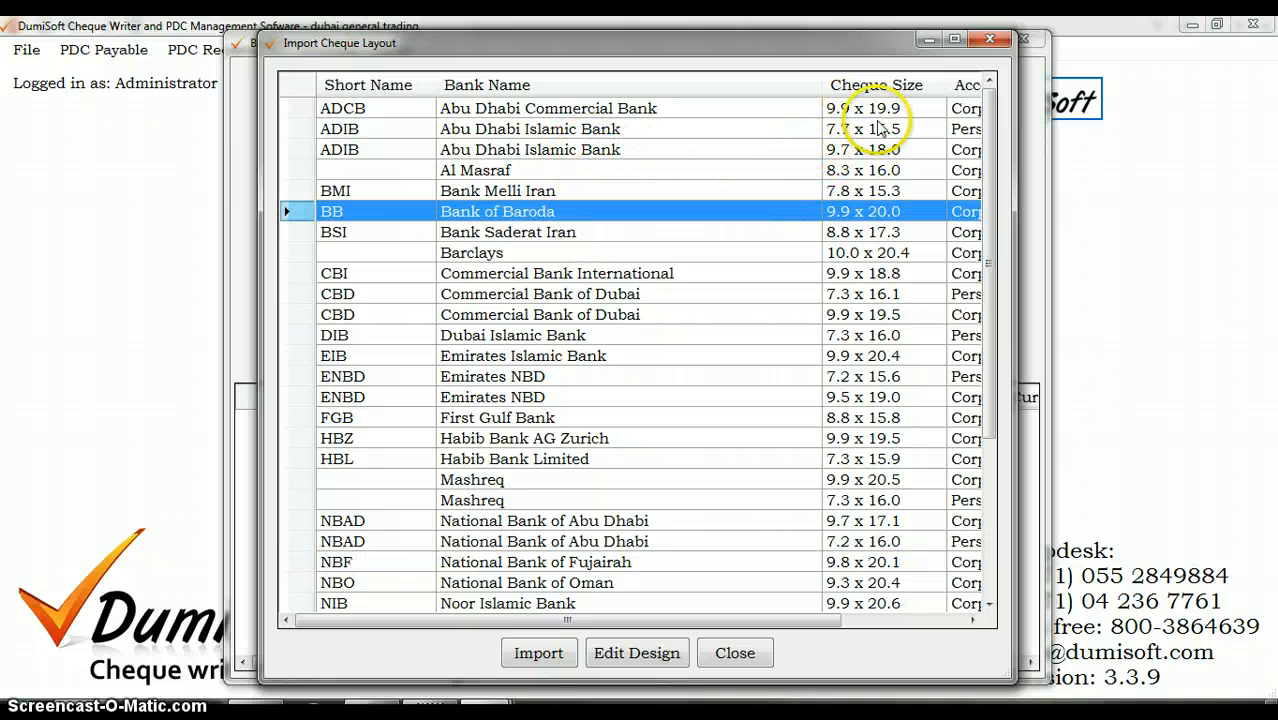
{"action": "left_click", "coordinate": [830, 129]}
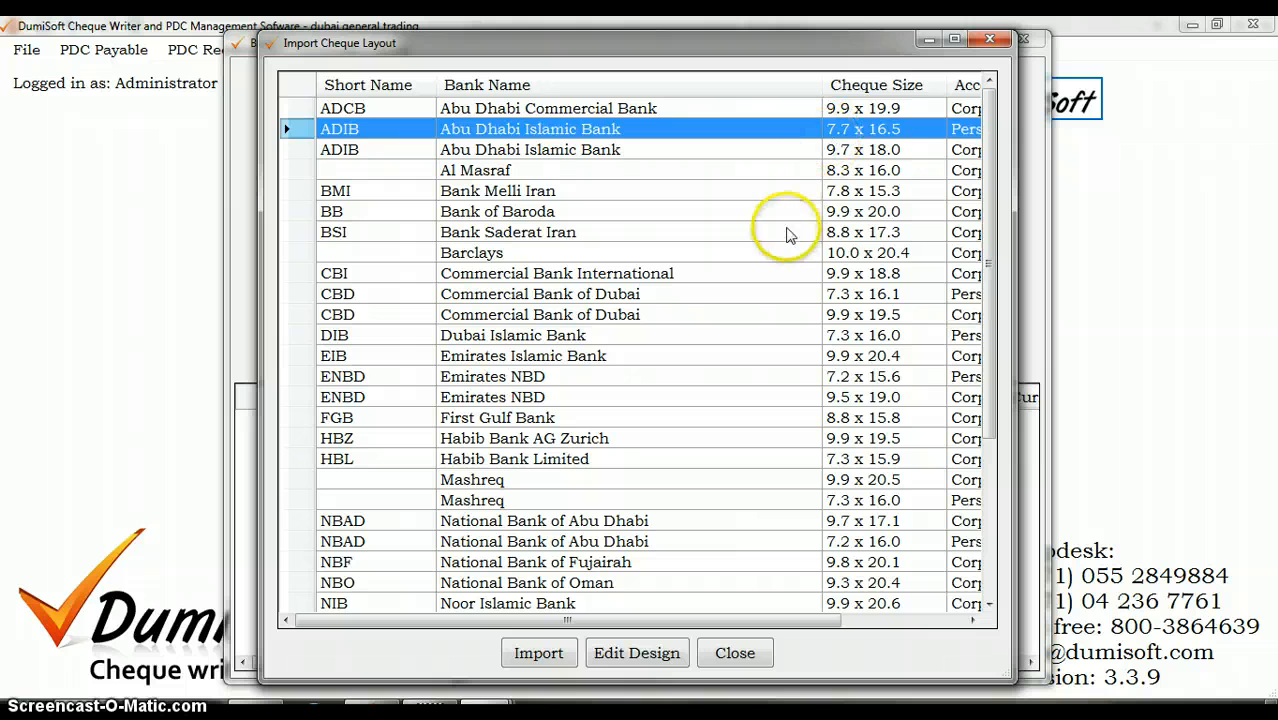
{"action": "left_click", "coordinate": [652, 190]}
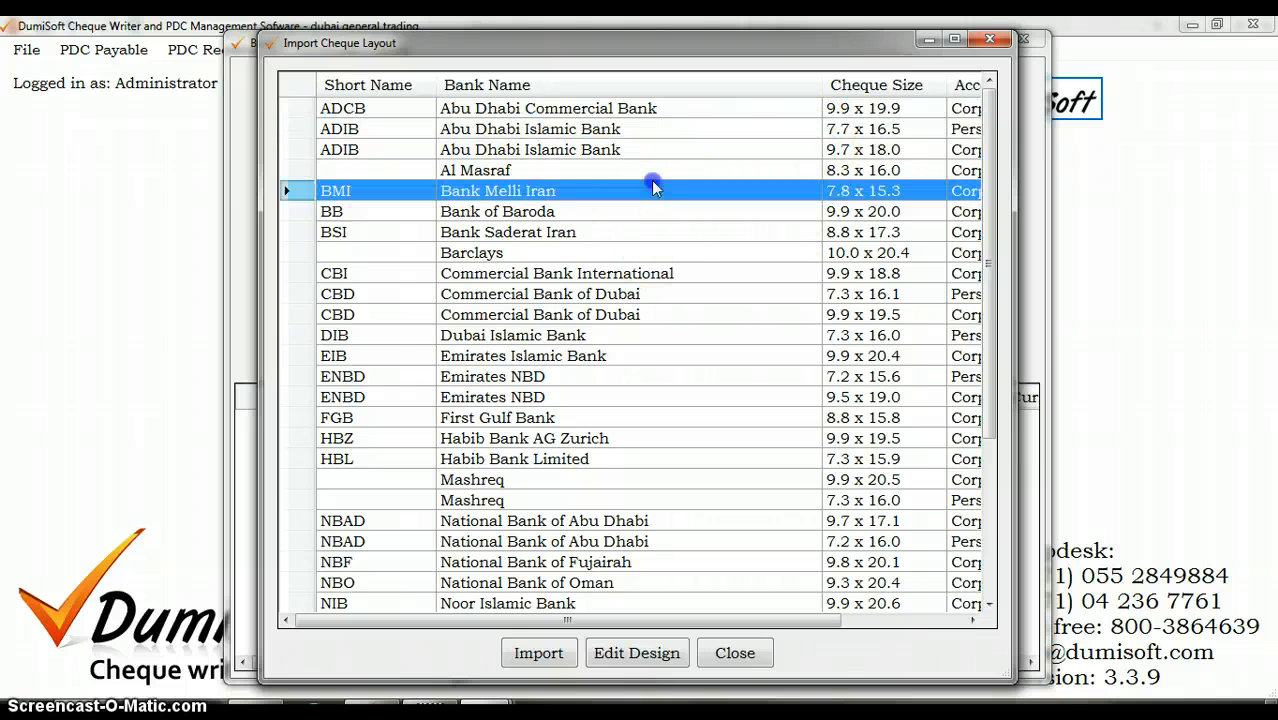
{"action": "left_click", "coordinate": [612, 314]}
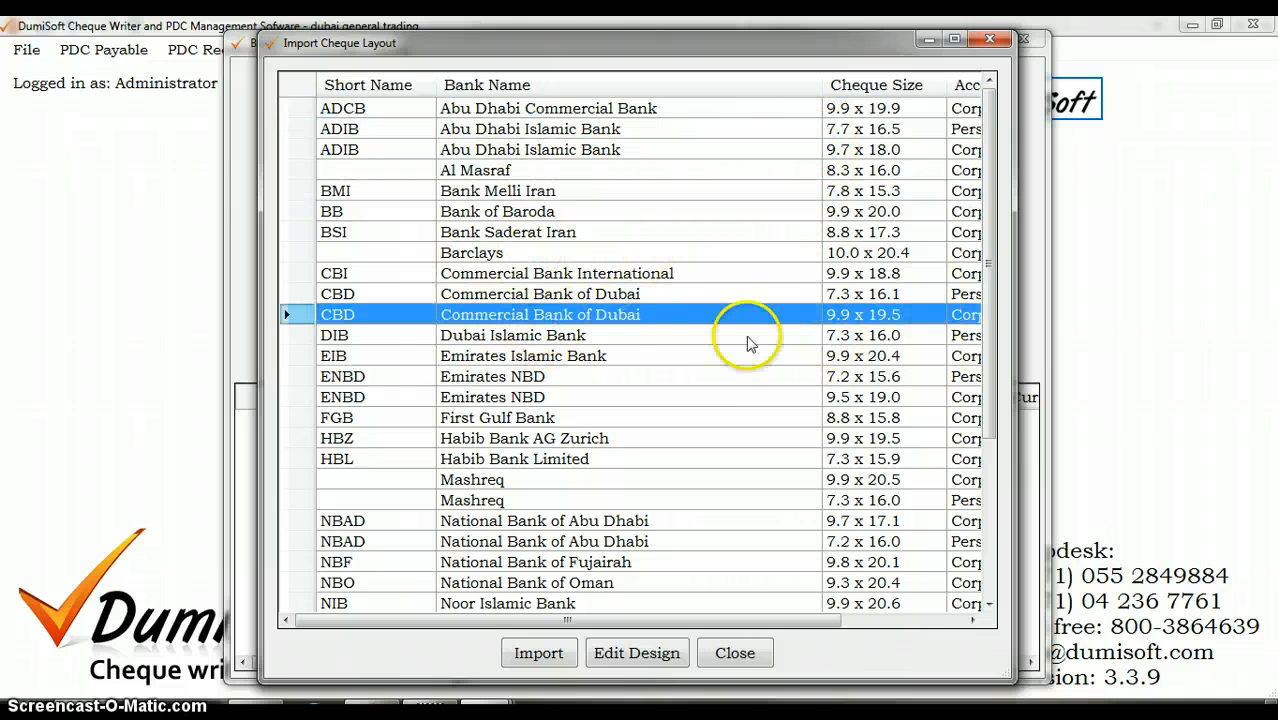
{"action": "left_click", "coordinate": [546, 400]}
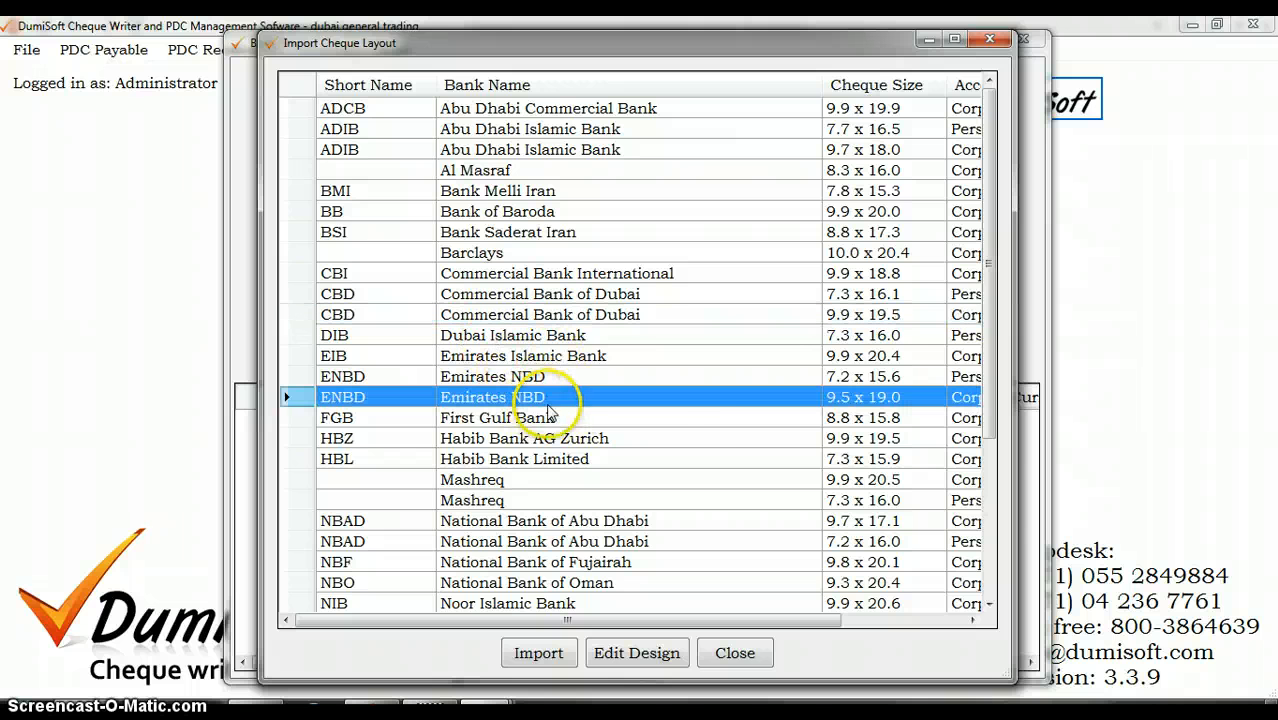
{"action": "left_click", "coordinate": [539, 652]}
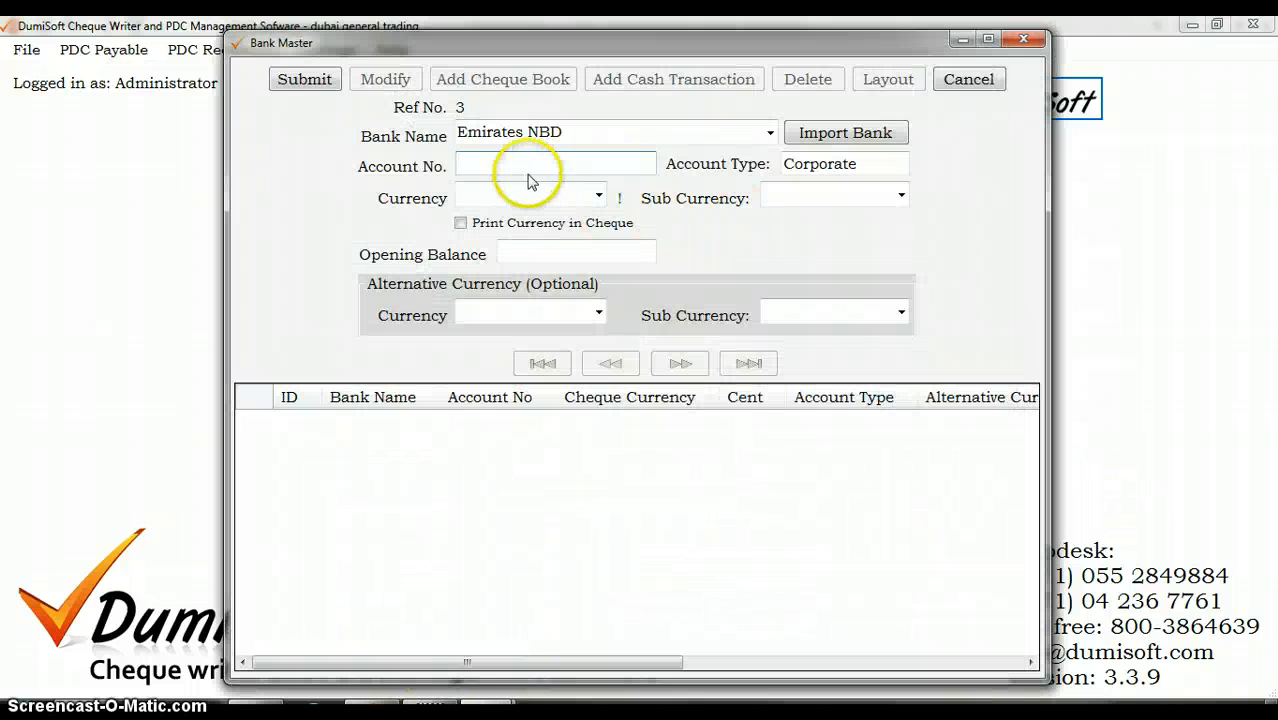
Step: Enter the bank account number, currency Dirham, sub currency fils and opening balance 6000, and submit the bank record
{"action": "left_click", "coordinate": [530, 168]}
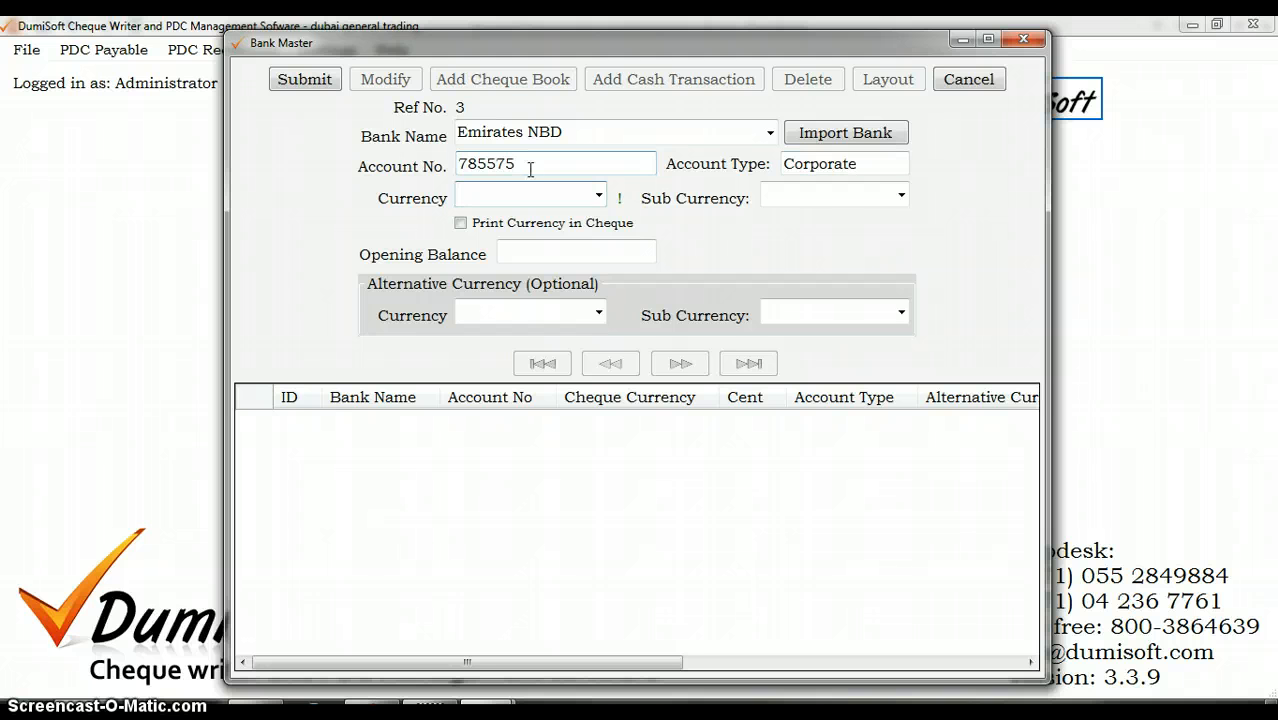
{"action": "key", "text": "Tab"}
{"action": "type", "text": "dir"}
{"action": "key", "text": "Tab"}
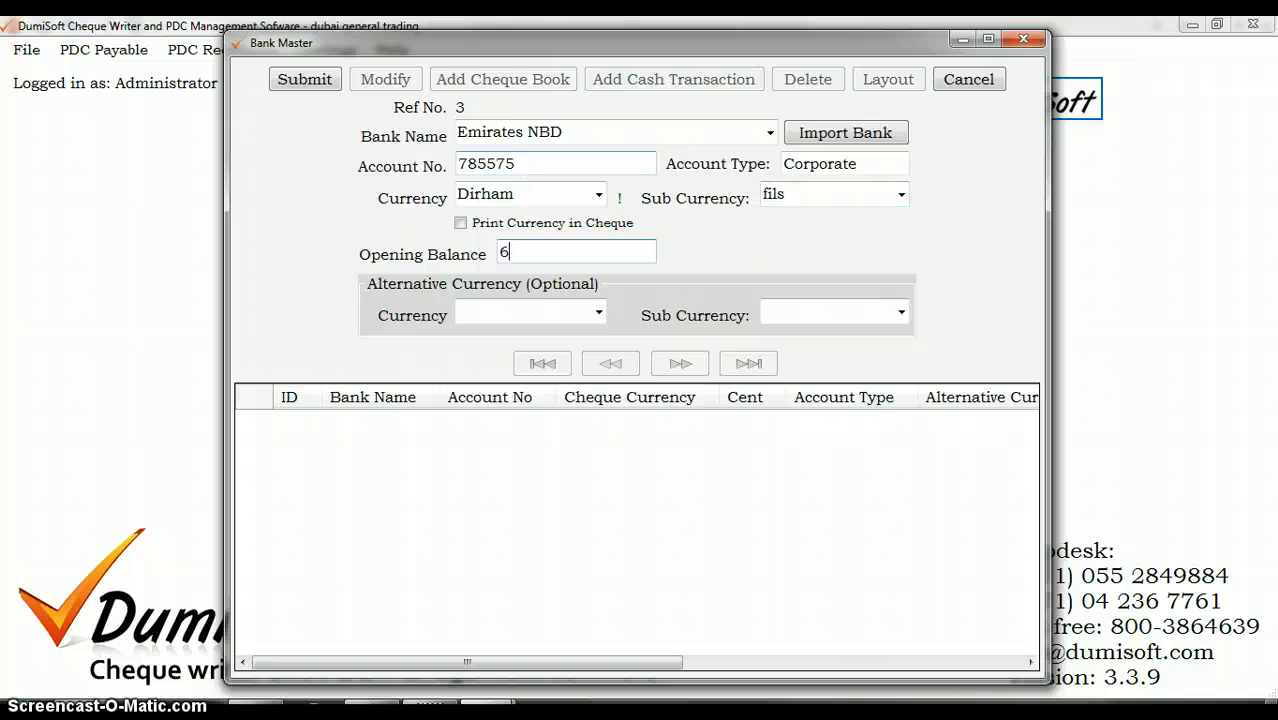
{"action": "left_click", "coordinate": [305, 79]}
{"action": "left_click", "coordinate": [700, 436]}
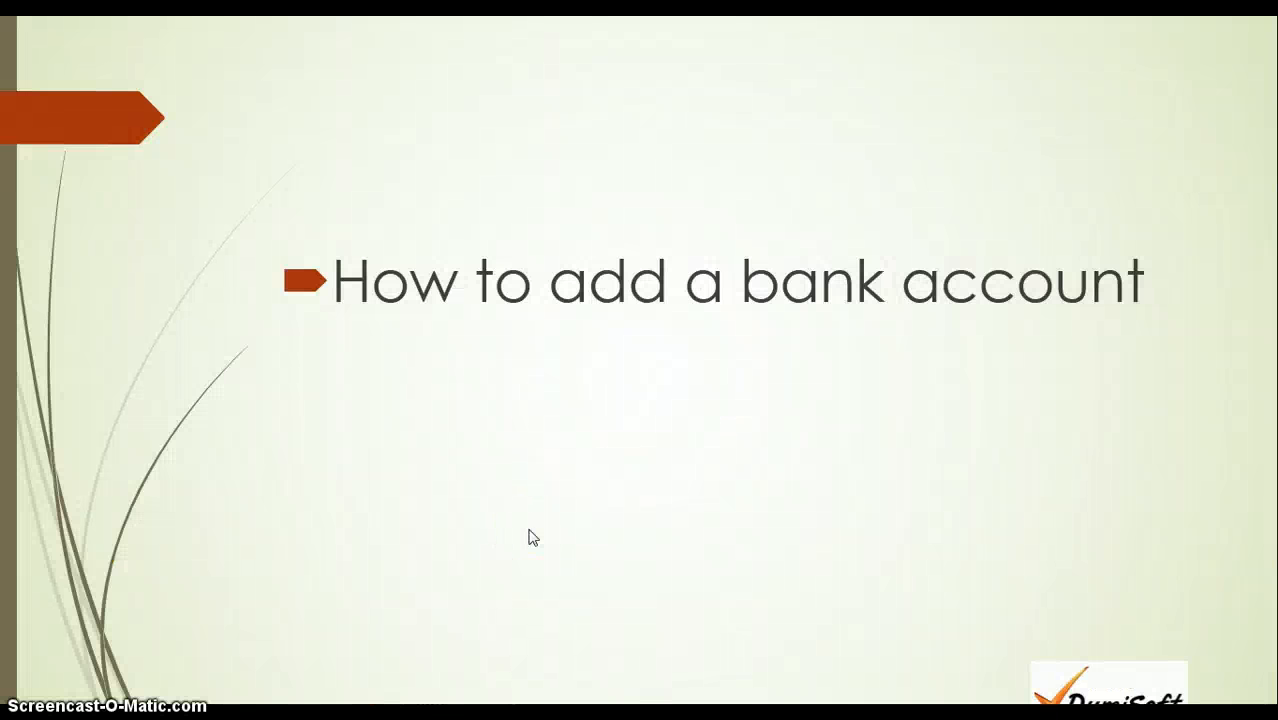
{"action": "key", "text": "Right"}
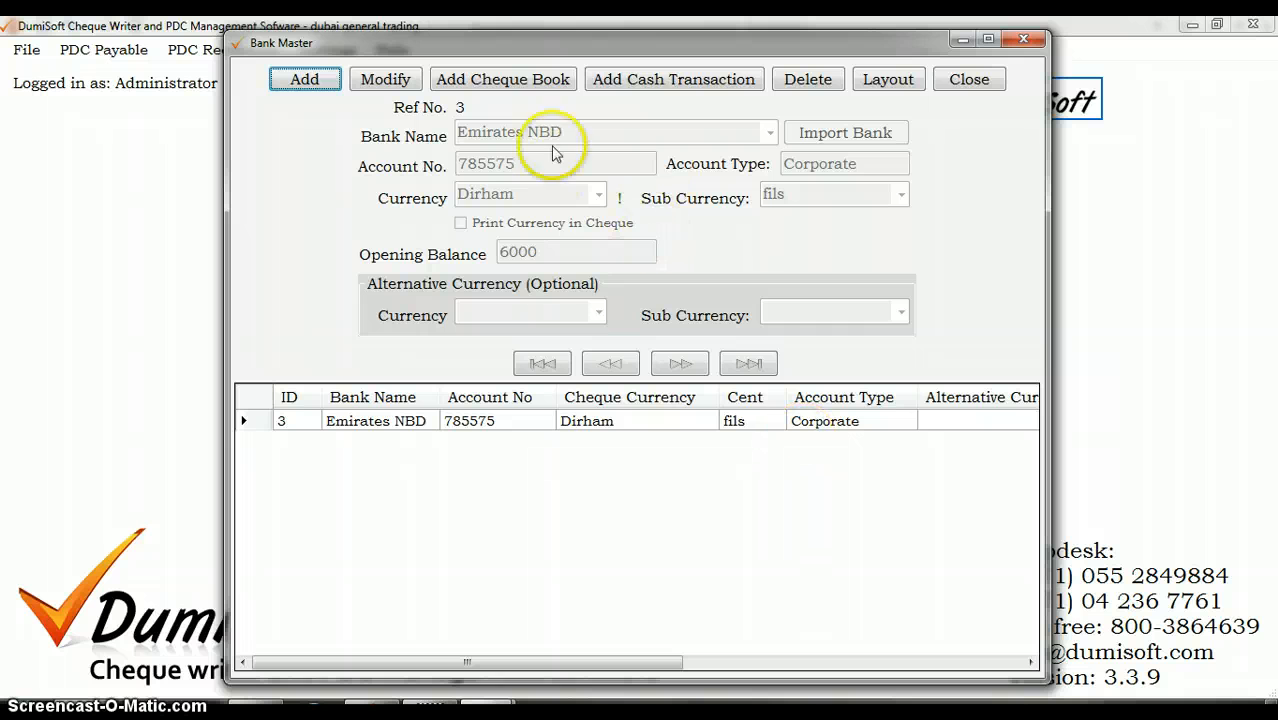
Step: Add a cheque book to the Emirates NBD account with cheques 1 to 50, save it and return to the main window
{"action": "left_click", "coordinate": [510, 88]}
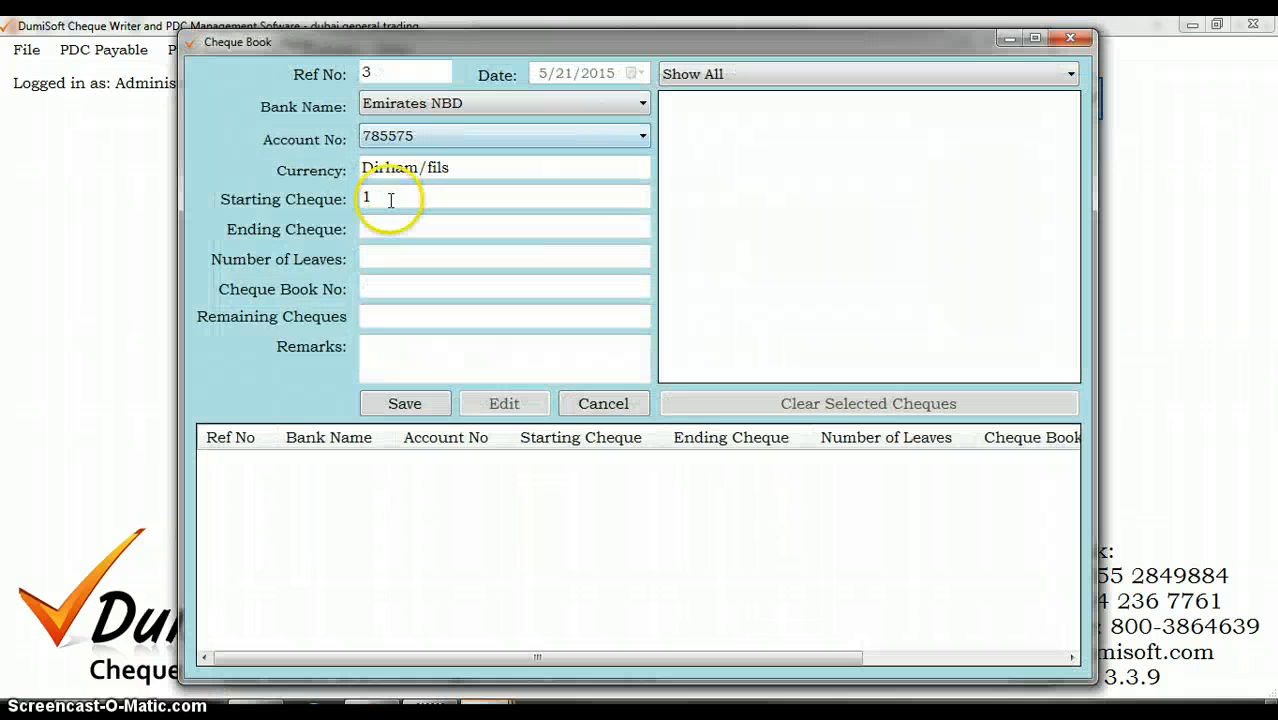
{"action": "left_click", "coordinate": [378, 226]}
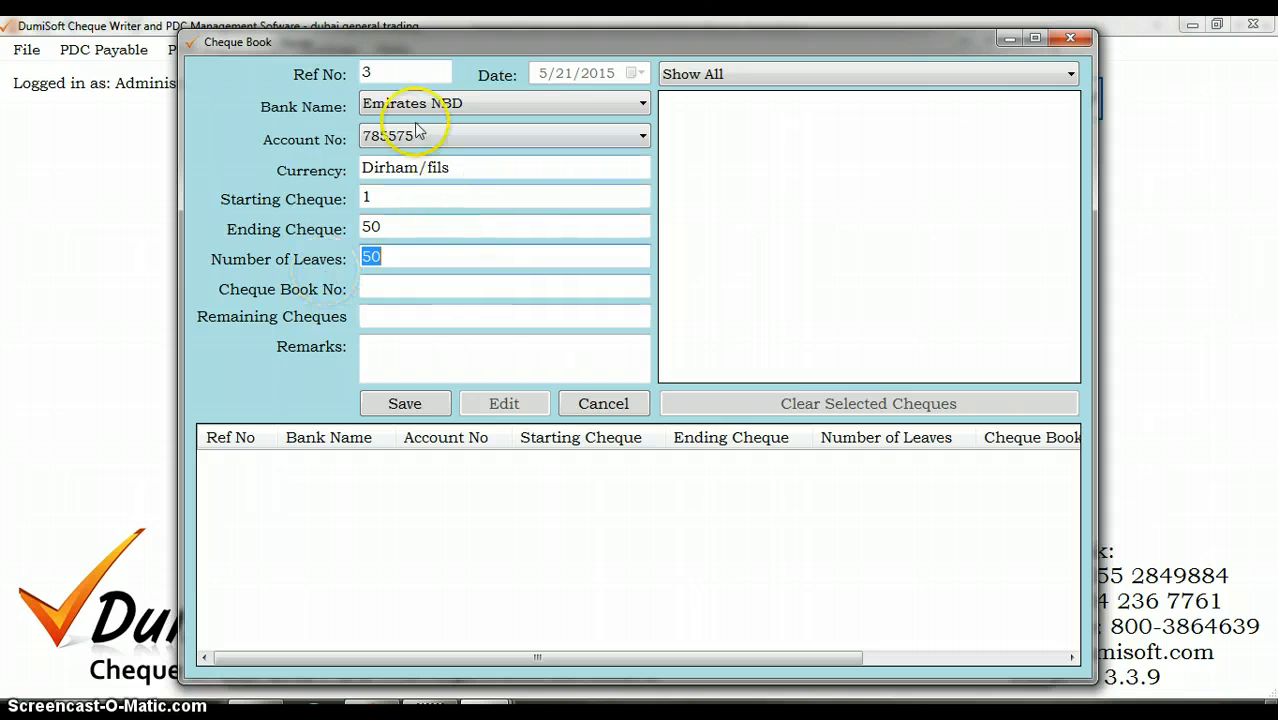
{"action": "left_click", "coordinate": [423, 404]}
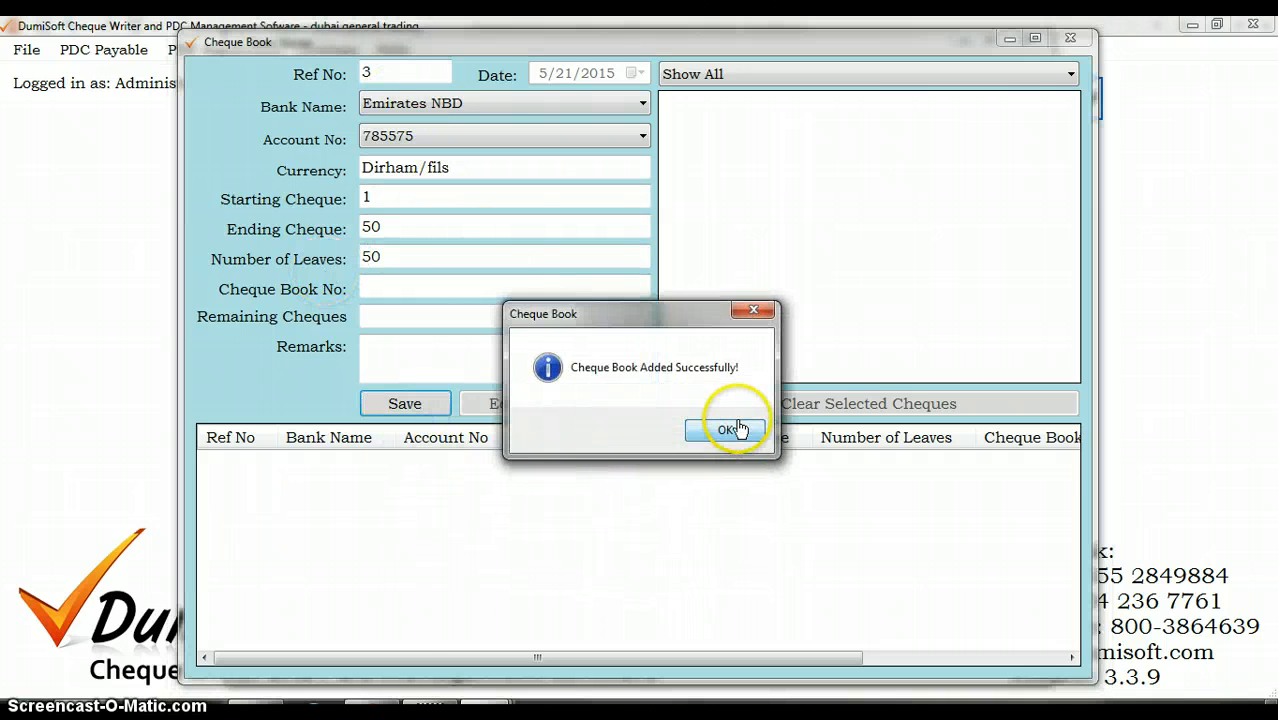
{"action": "left_click", "coordinate": [728, 428]}
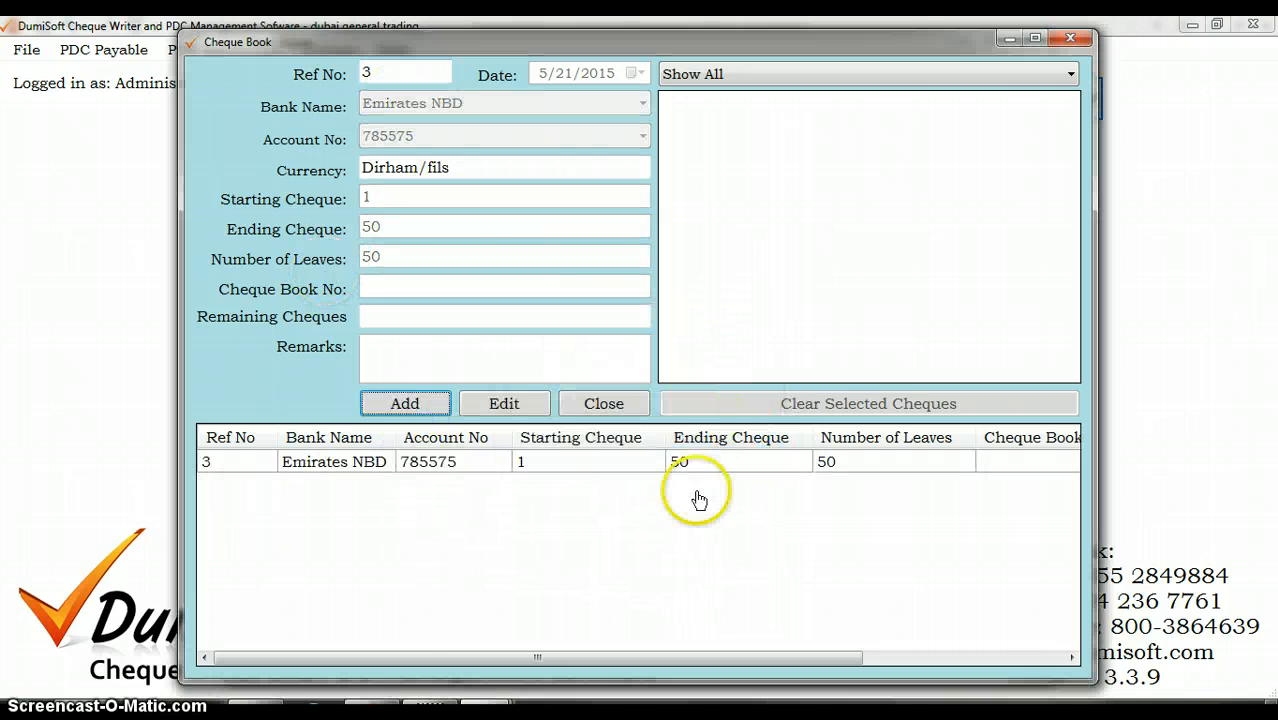
{"action": "left_click", "coordinate": [1069, 38]}
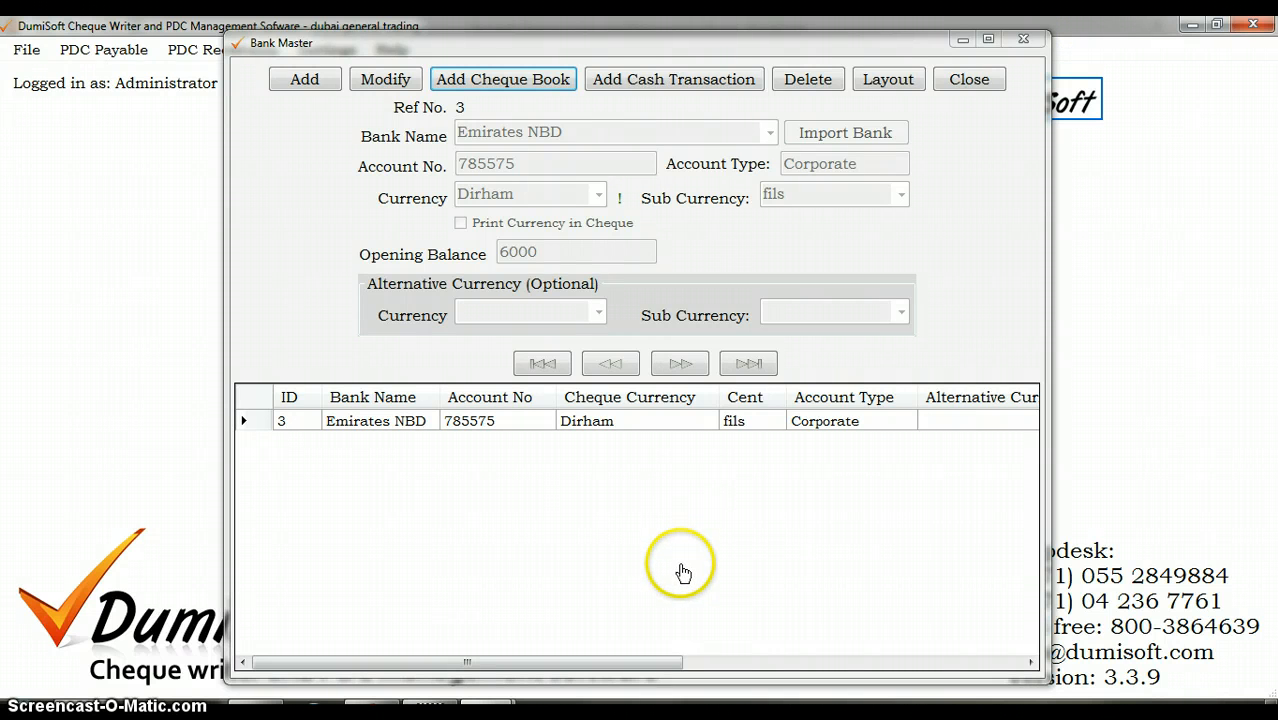
{"action": "left_click", "coordinate": [1024, 40]}
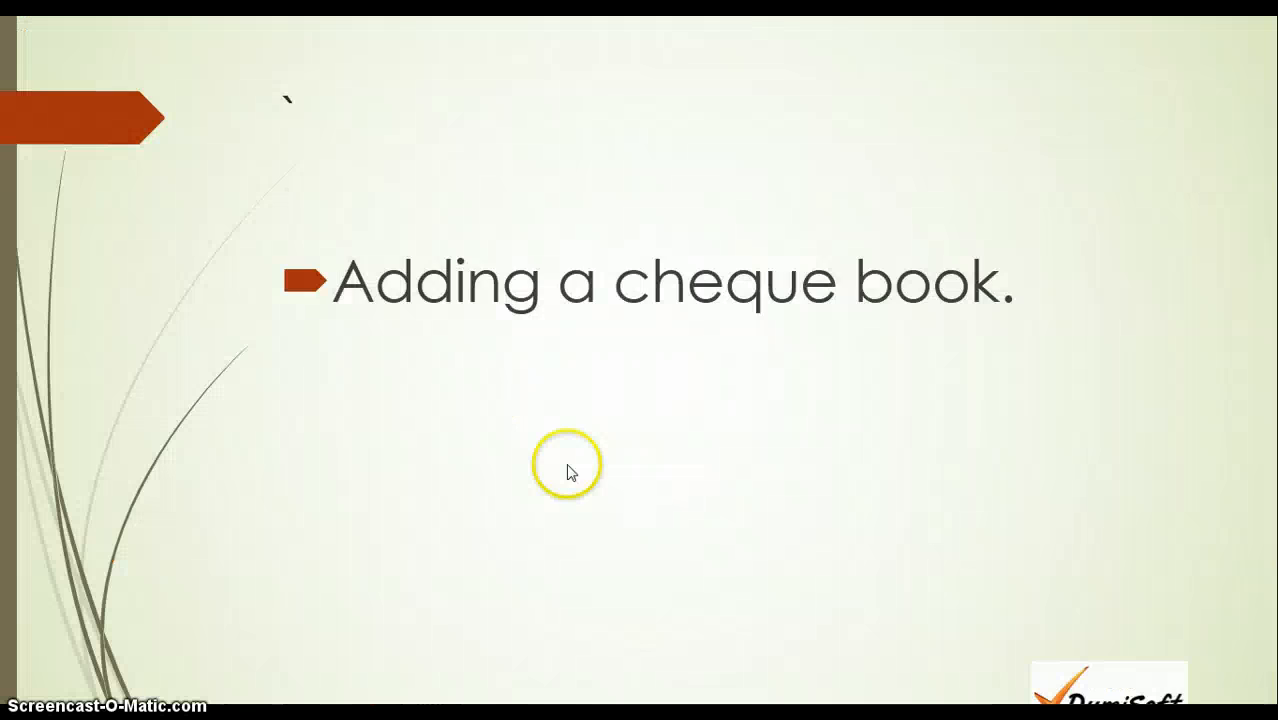
Step: Open the PDC Issue Transaction form and start a new cheque entry
{"action": "left_click", "coordinate": [566, 463]}
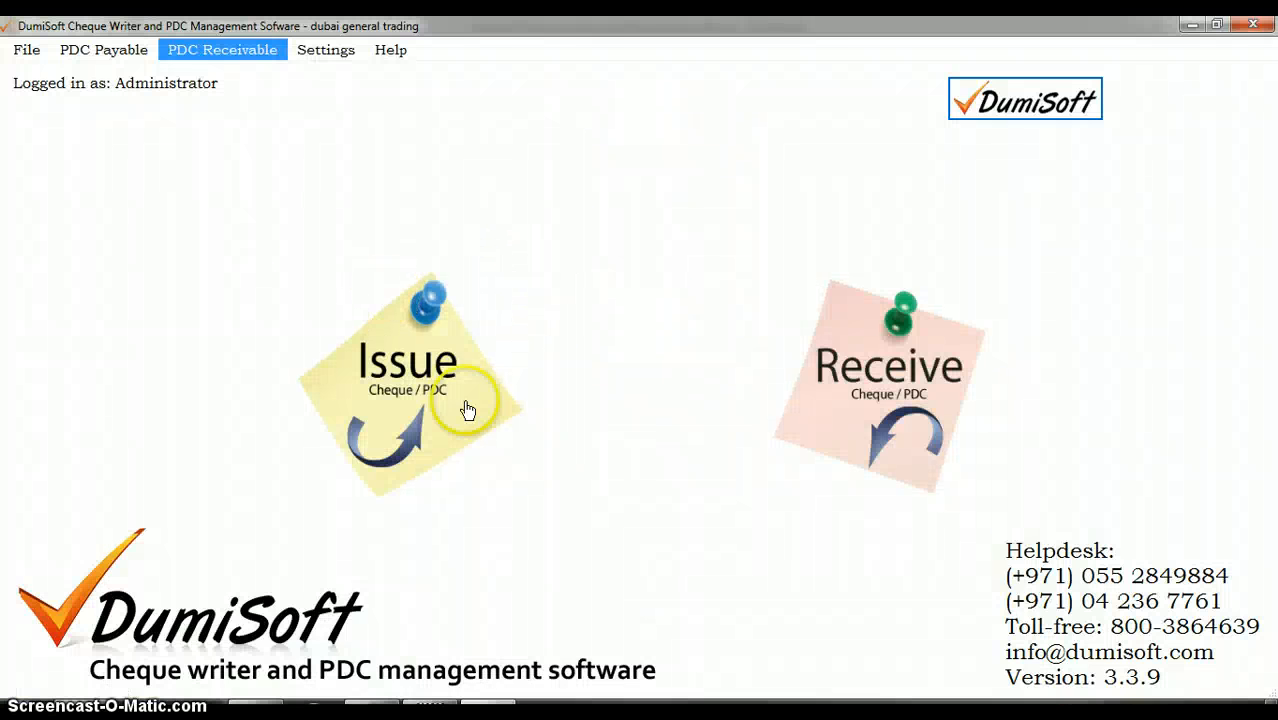
{"action": "mouse_move", "coordinate": [482, 432]}
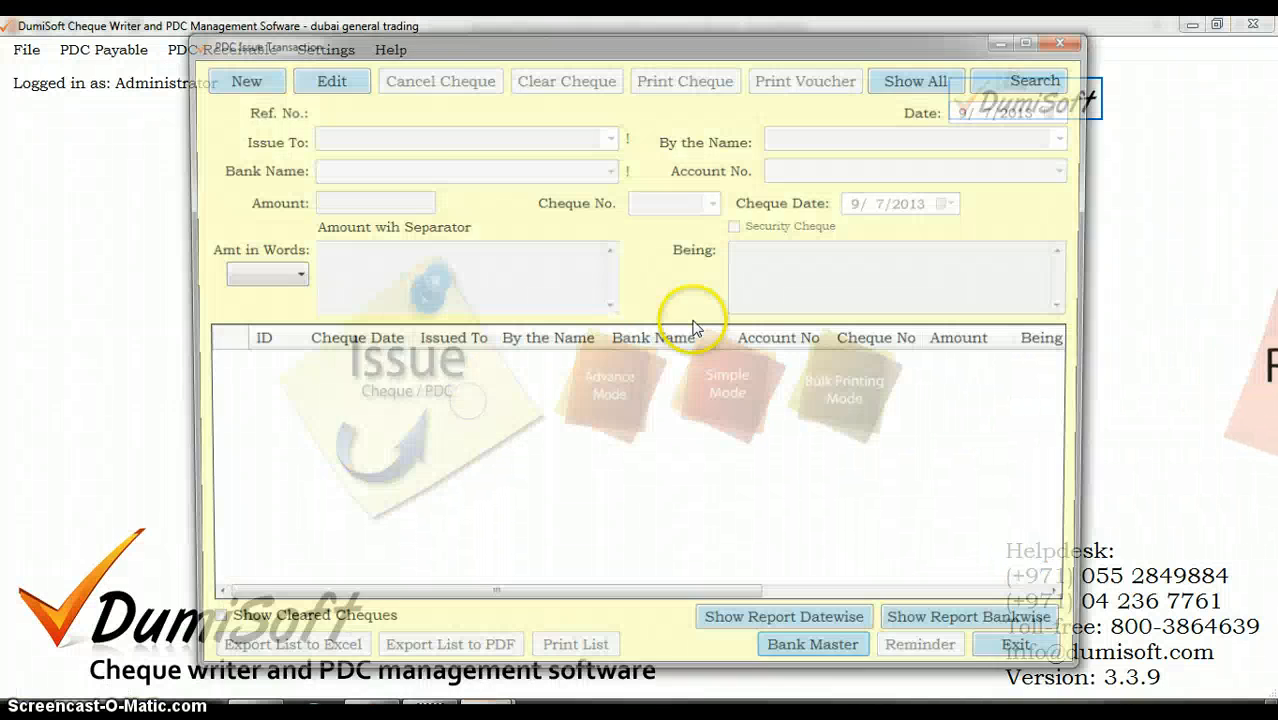
{"action": "left_click", "coordinate": [468, 405]}
{"action": "left_click", "coordinate": [264, 78]}
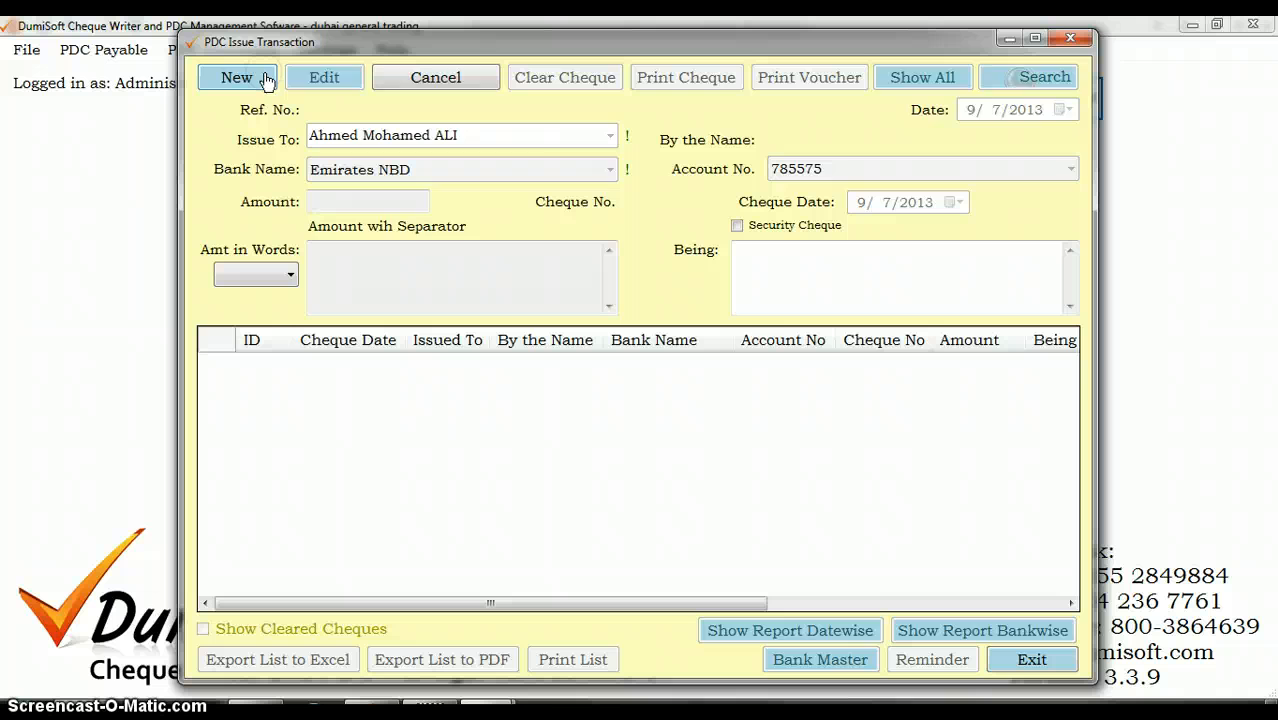
Step: Add a new ledger entry with only the payee's name filled in, submit it and close the ledger
{"action": "left_click", "coordinate": [627, 140]}
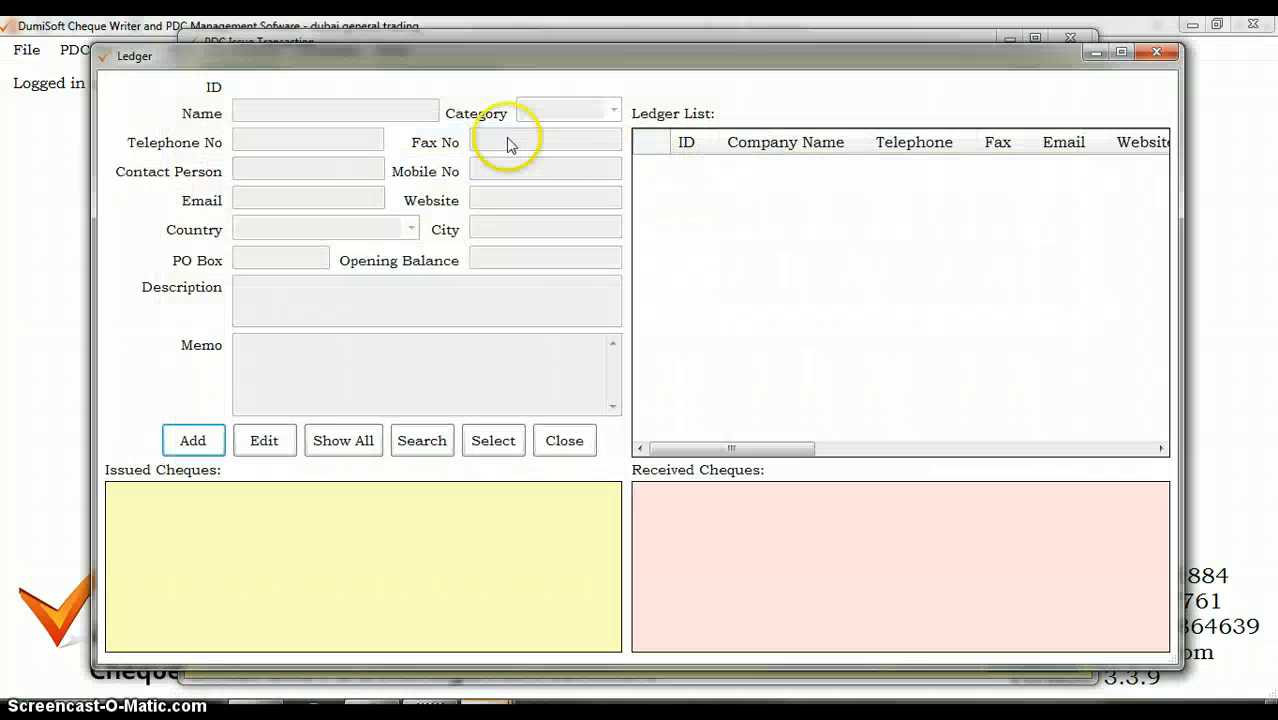
{"action": "left_click", "coordinate": [258, 426]}
{"action": "left_click", "coordinate": [337, 105]}
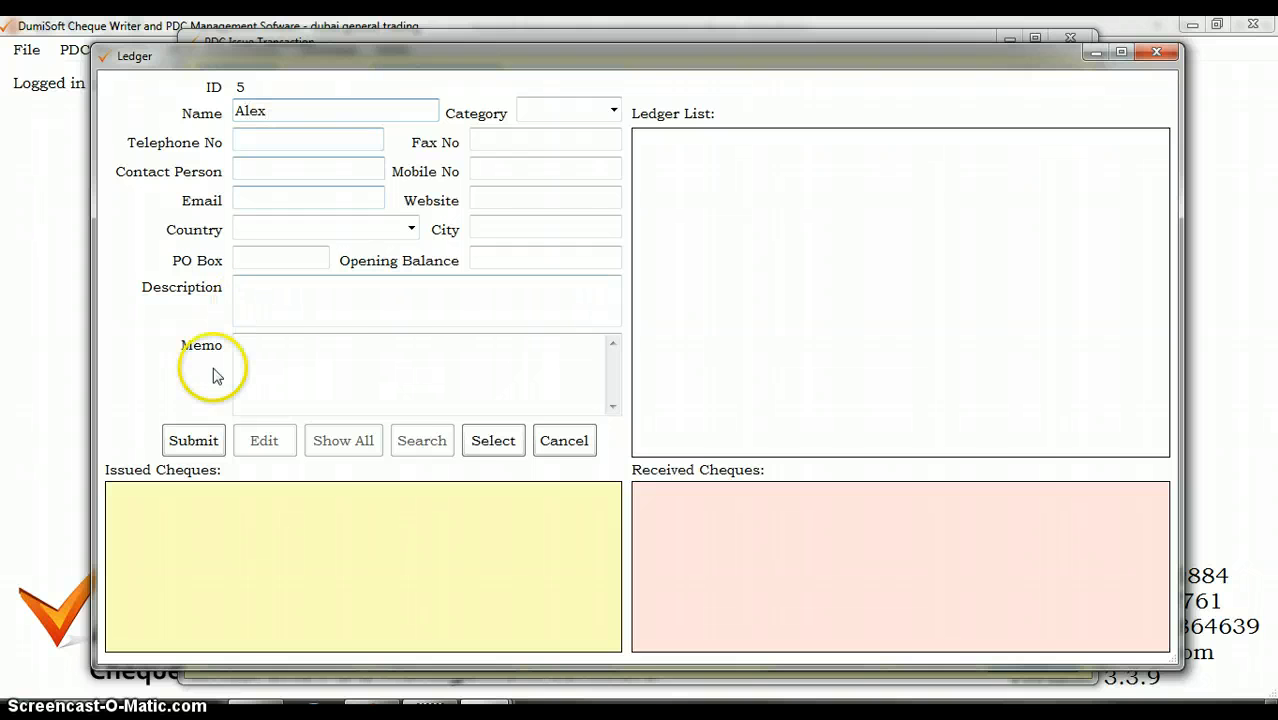
{"action": "left_click", "coordinate": [193, 440]}
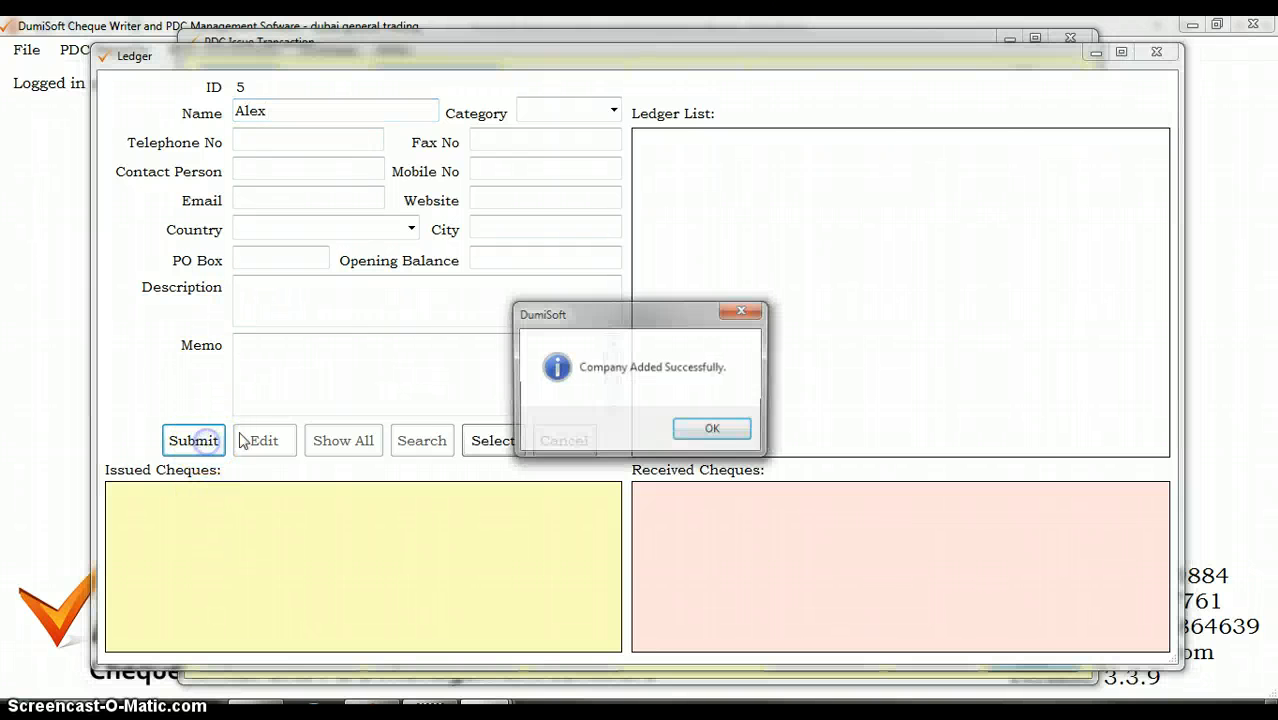
{"action": "left_click", "coordinate": [710, 430]}
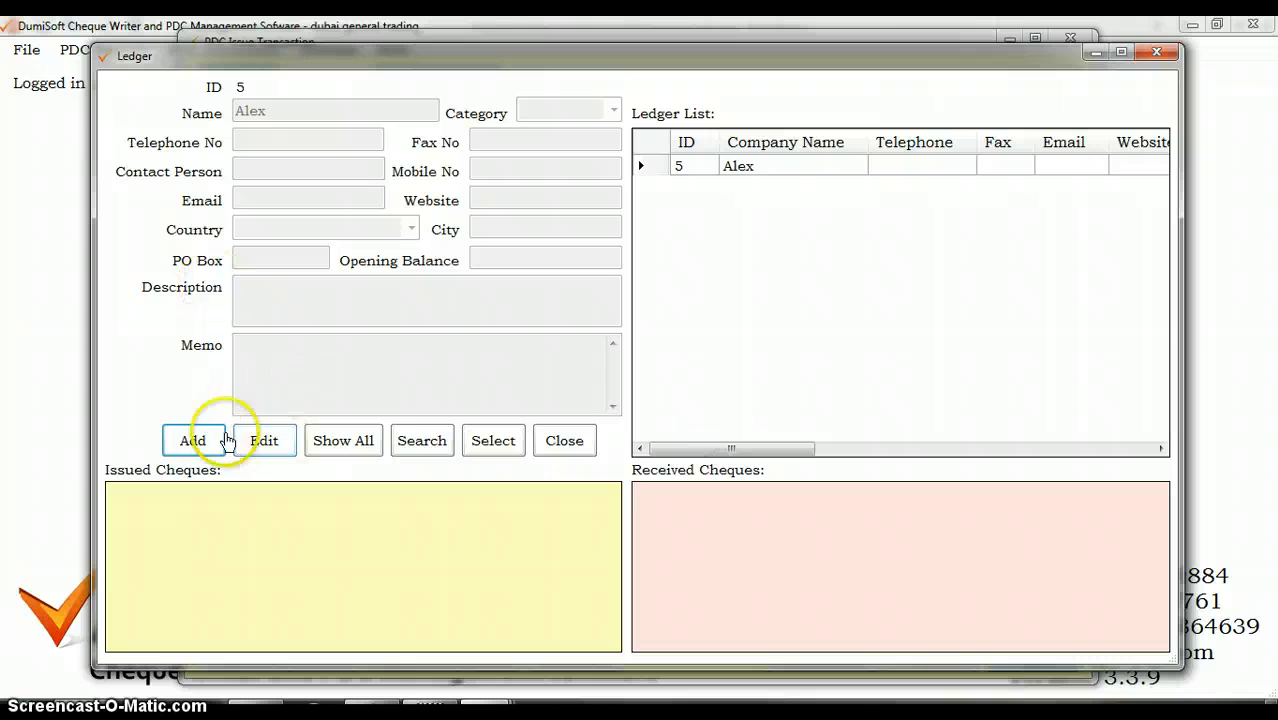
{"action": "left_click", "coordinate": [1157, 51]}
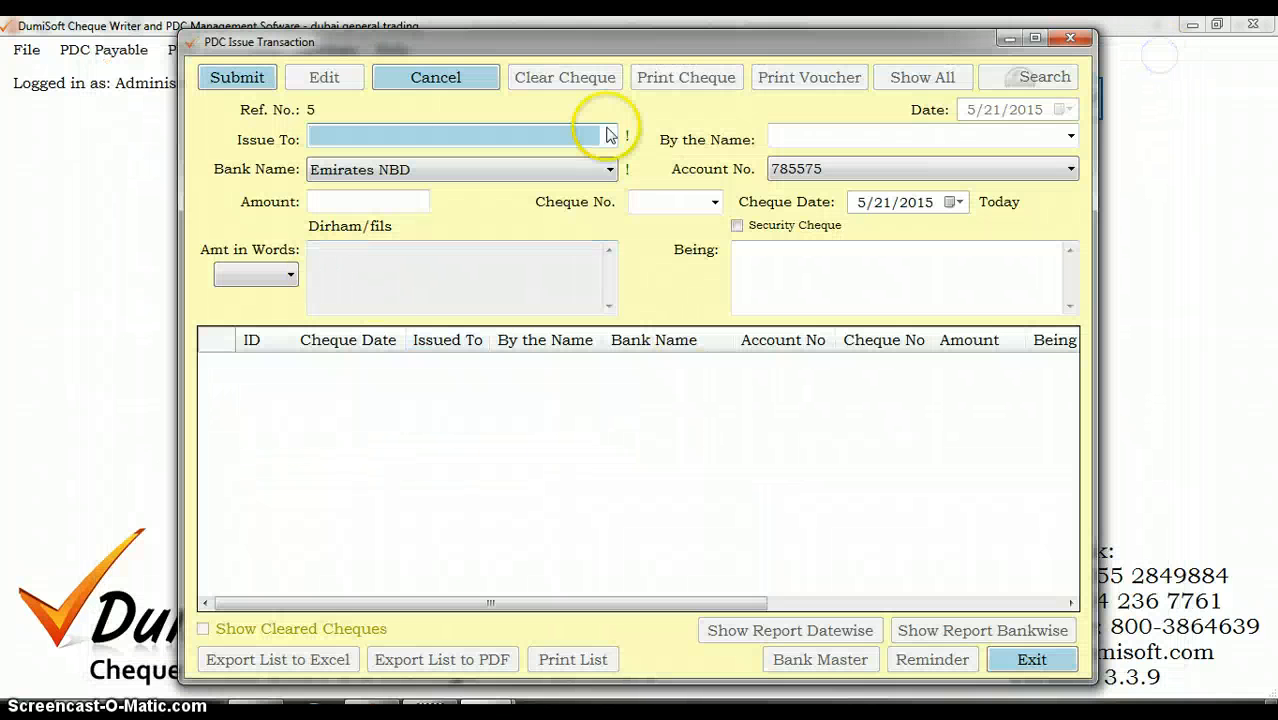
Step: Close and reopen the PDC Issue Transaction form, start a new cheque and select the newly added payee
{"action": "left_click", "coordinate": [1068, 40]}
{"action": "left_click", "coordinate": [640, 433]}
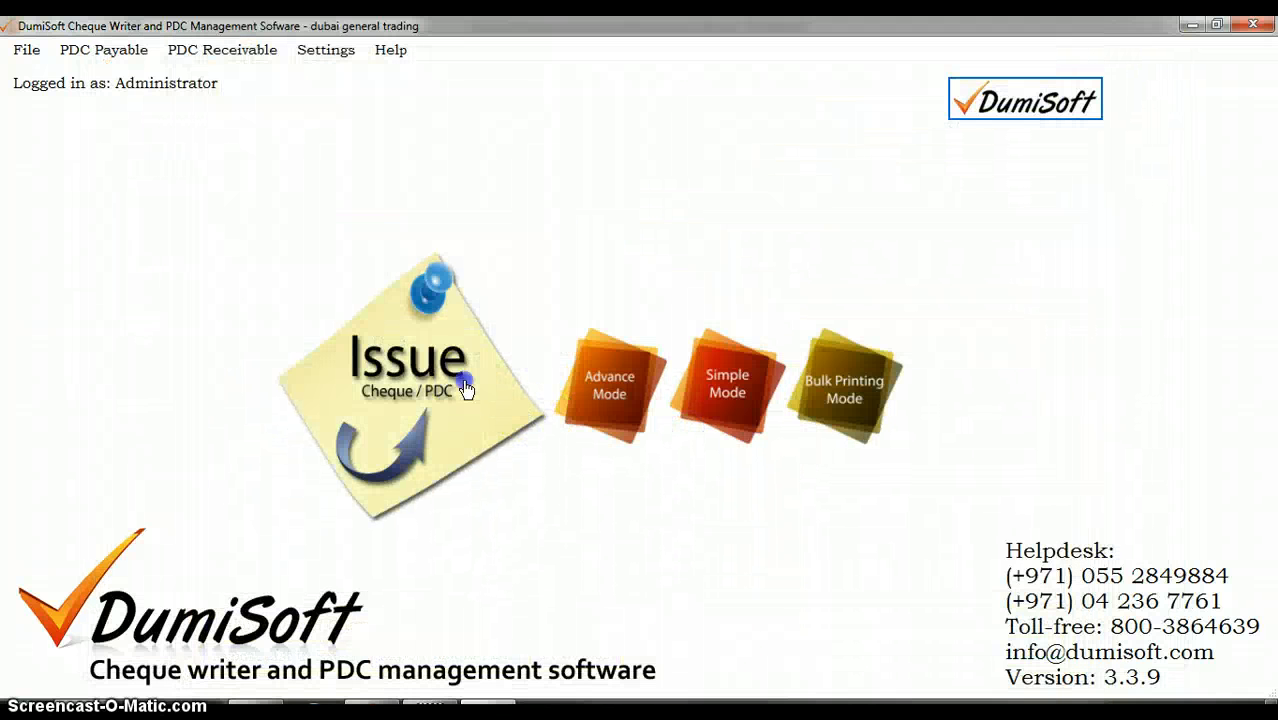
{"action": "left_click", "coordinate": [465, 385]}
{"action": "left_click", "coordinate": [238, 80]}
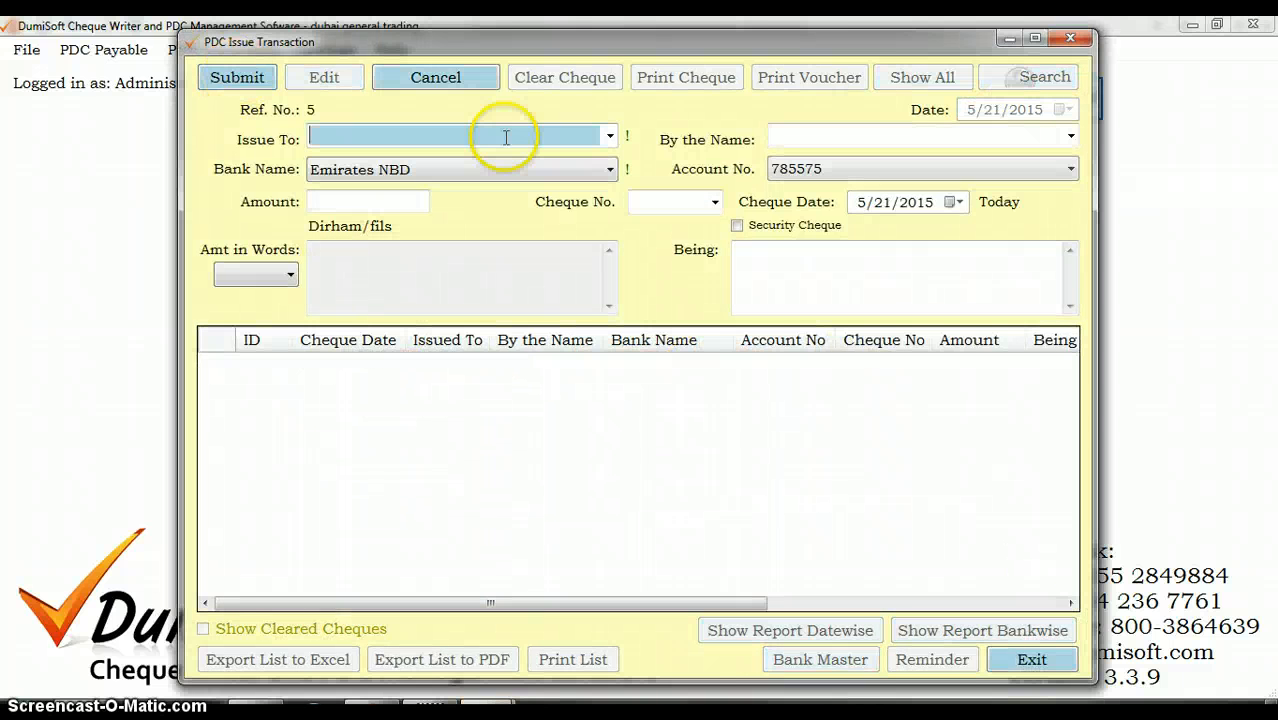
{"action": "type", "text": "alex"}
{"action": "key", "text": "Return"}
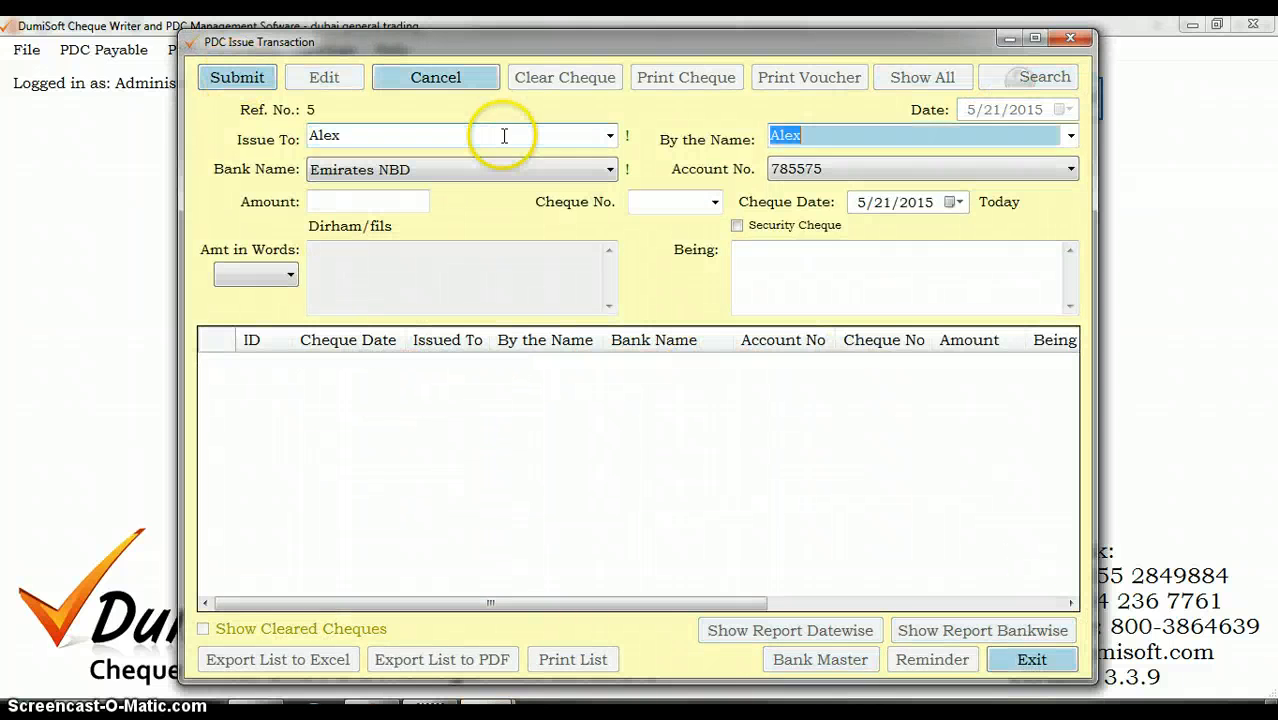
Step: Set the cheque amount to 4000 and the cheque number to 1
{"action": "left_click", "coordinate": [379, 201]}
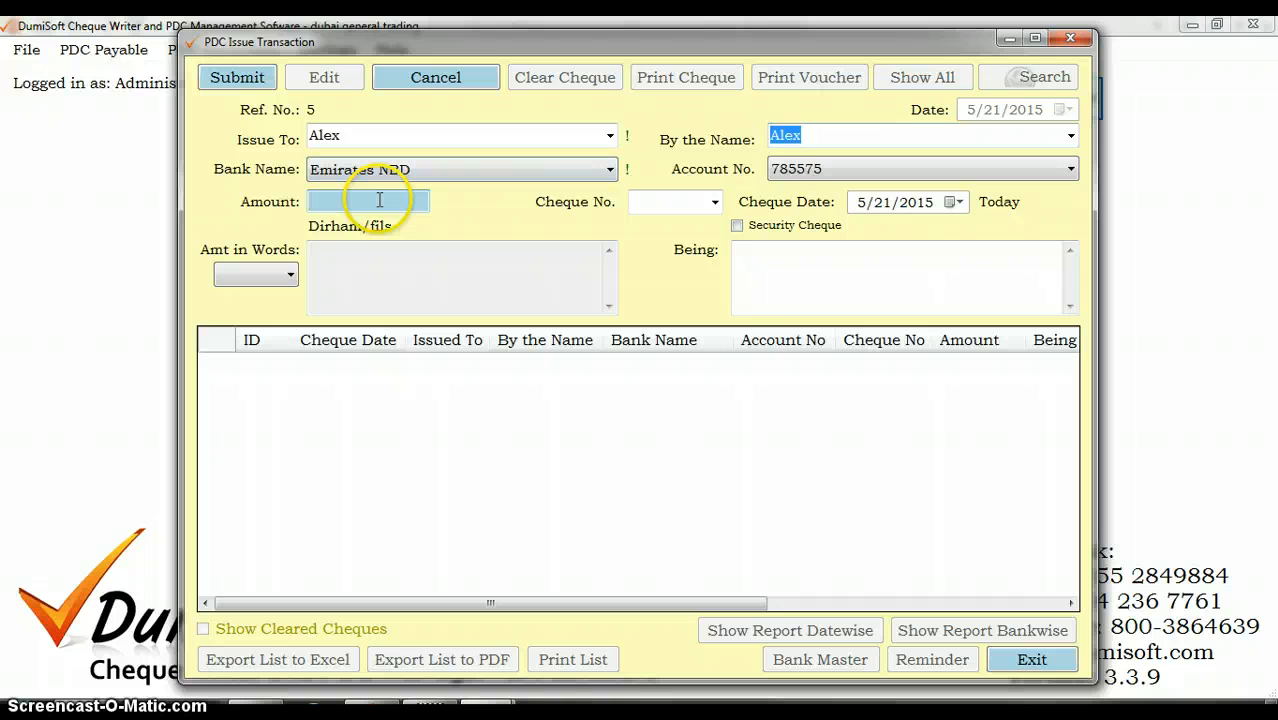
{"action": "key", "text": "Tab"}
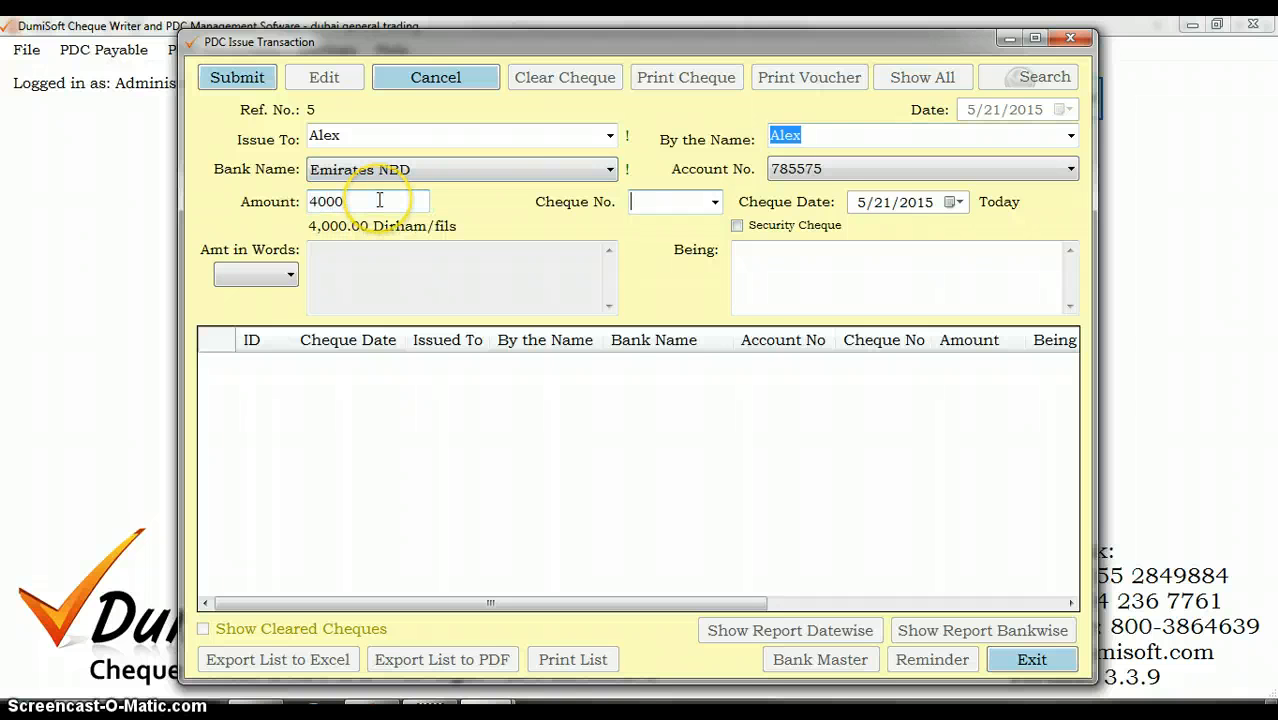
{"action": "type", "text": "1"}
{"action": "key", "text": "Tab"}
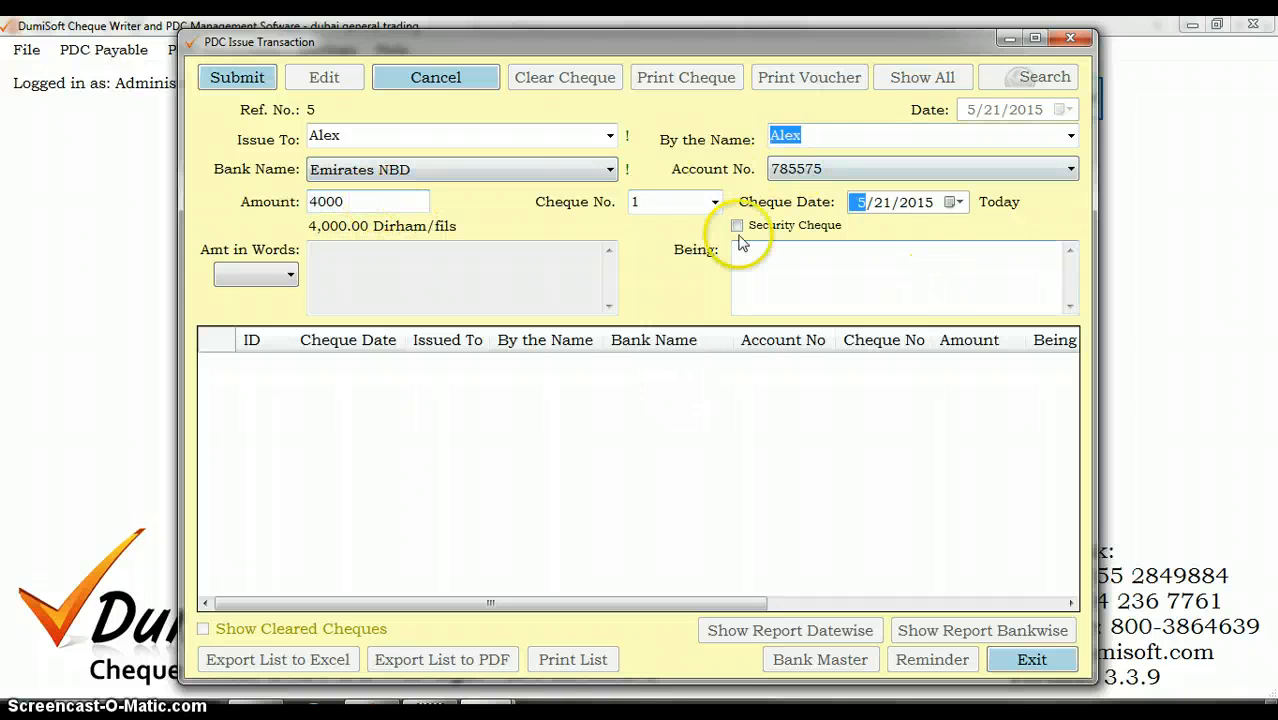
Step: Set the amount in words to English, try the Arabic wording and switch back to English
{"action": "left_click", "coordinate": [283, 273]}
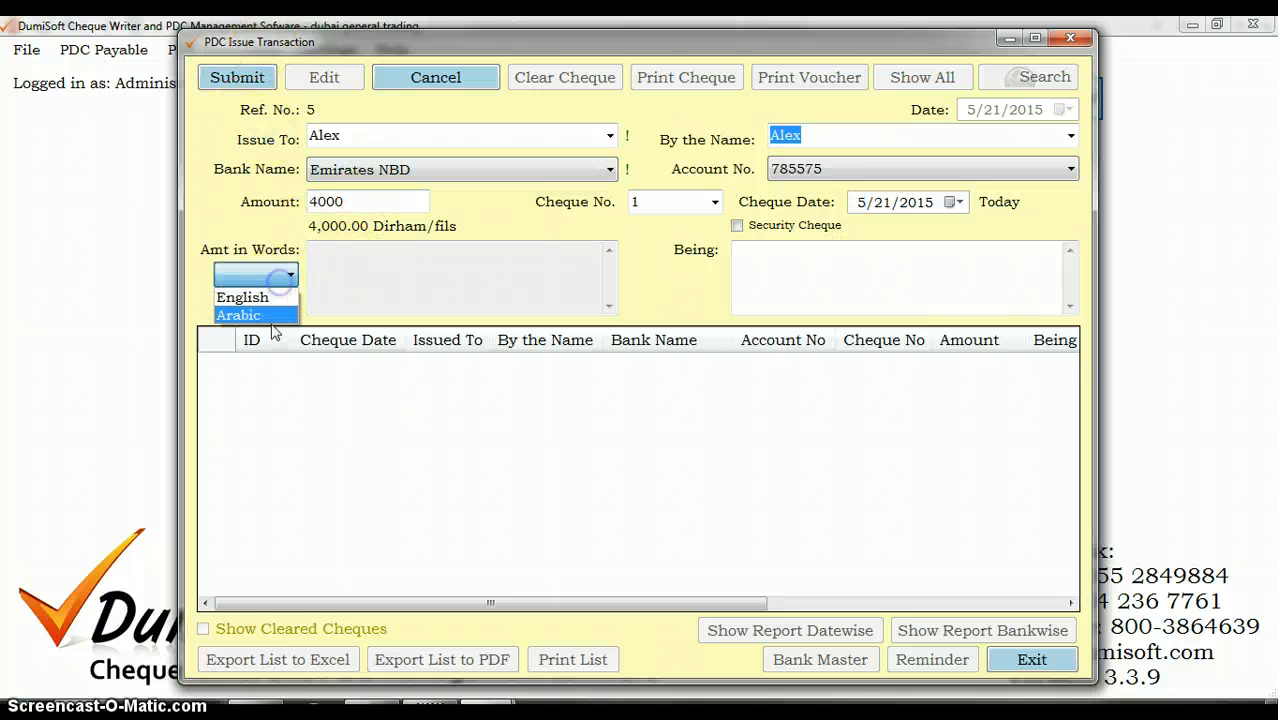
{"action": "left_click", "coordinate": [268, 298]}
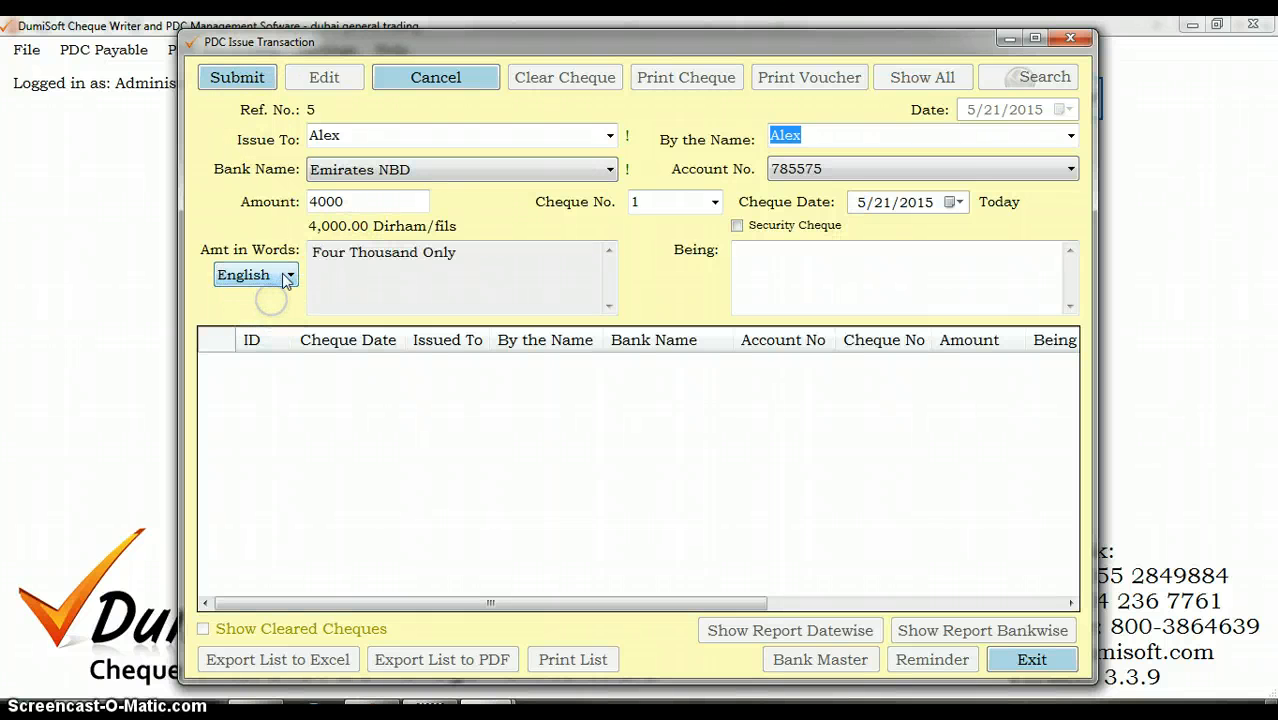
{"action": "left_click", "coordinate": [280, 275]}
{"action": "left_click", "coordinate": [277, 314]}
{"action": "left_click", "coordinate": [270, 275]}
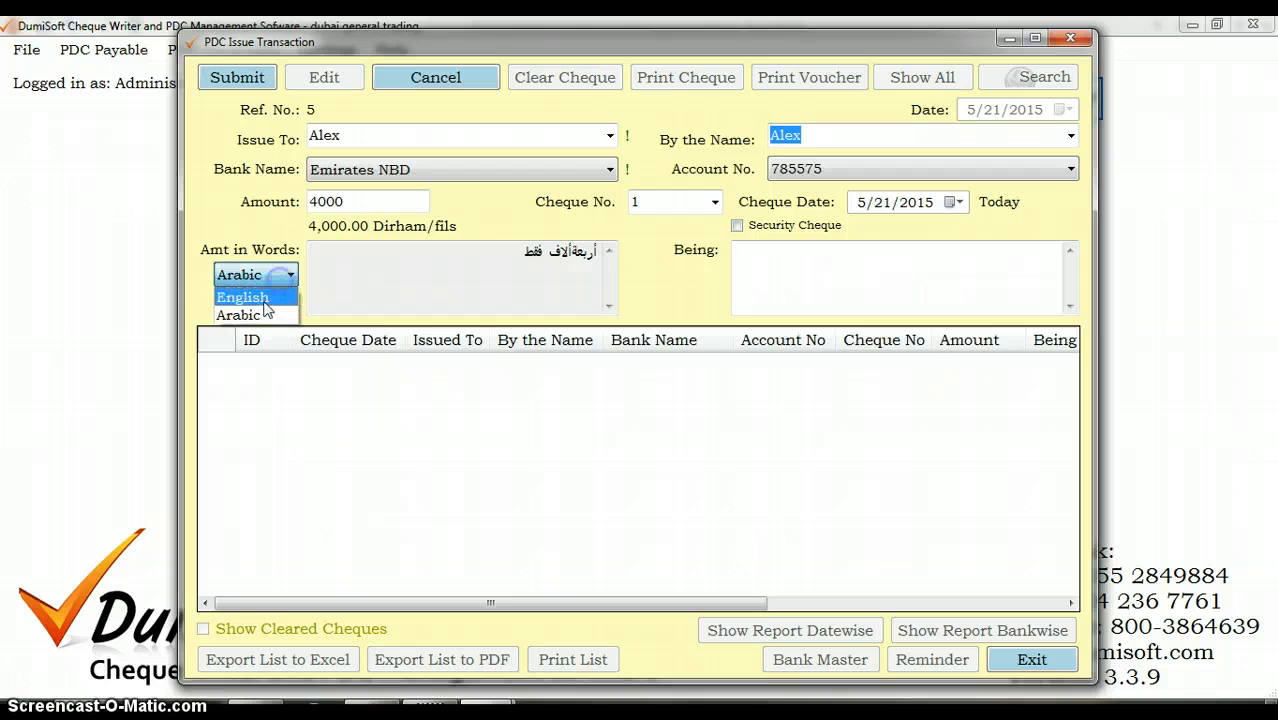
{"action": "left_click", "coordinate": [263, 298]}
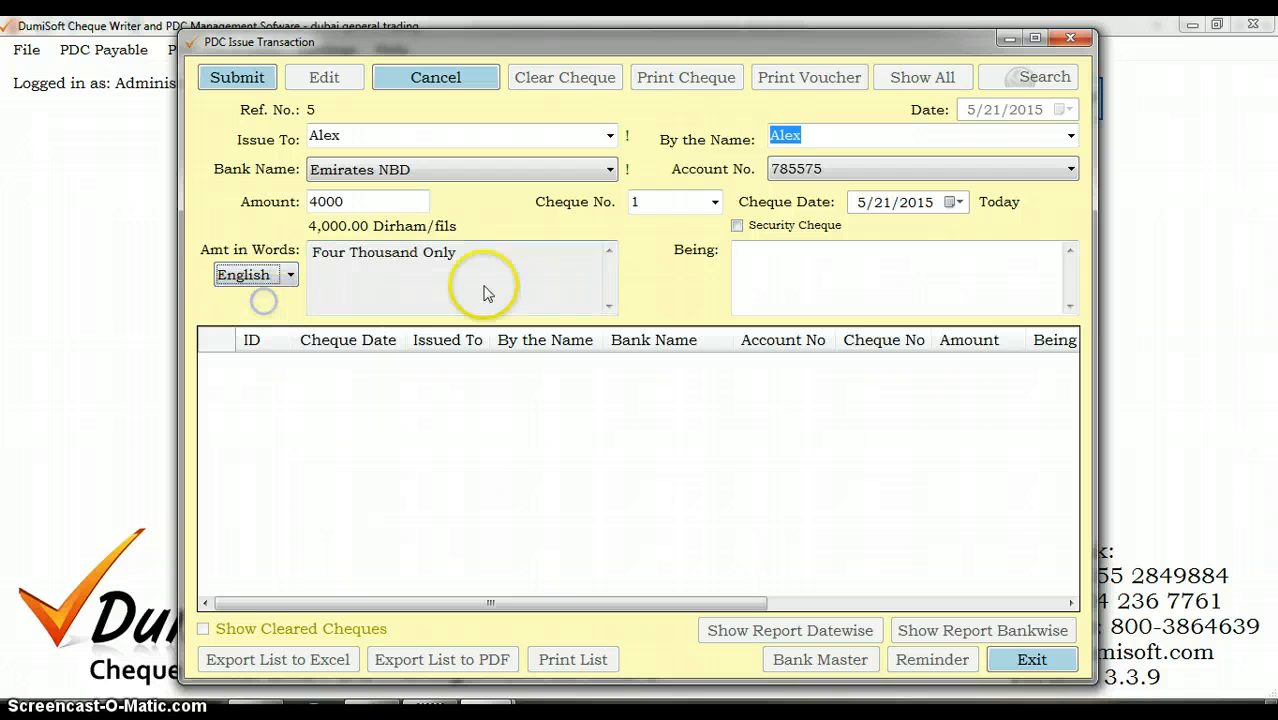
Step: Submit the cheque for 4000, open it for printing and choose the HP LaserJet printer
{"action": "left_click", "coordinate": [230, 77]}
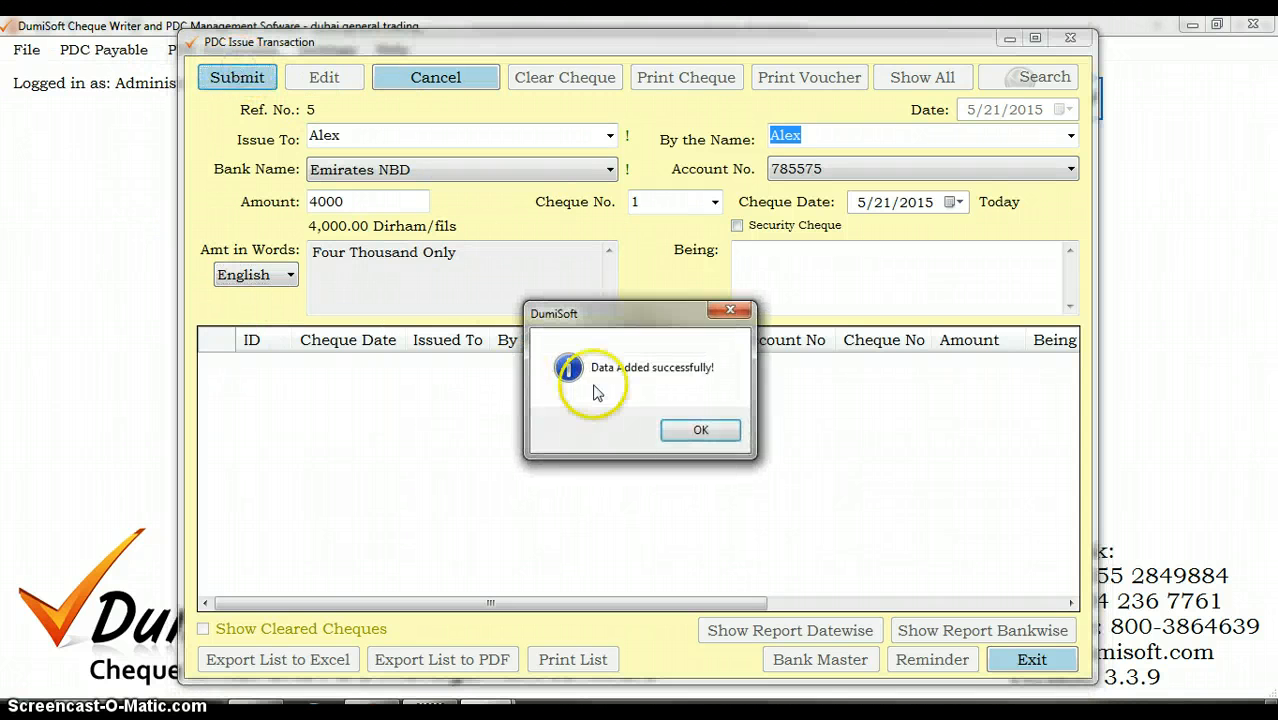
{"action": "left_click", "coordinate": [688, 430]}
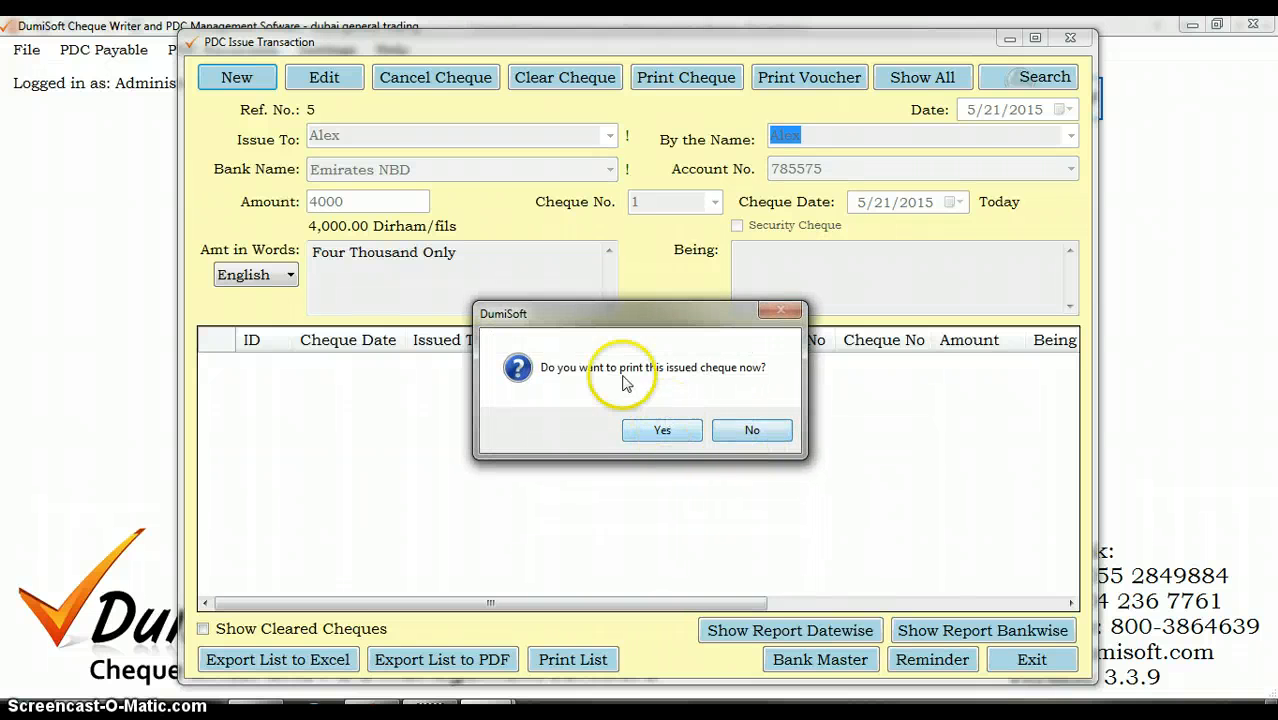
{"action": "left_click", "coordinate": [686, 424]}
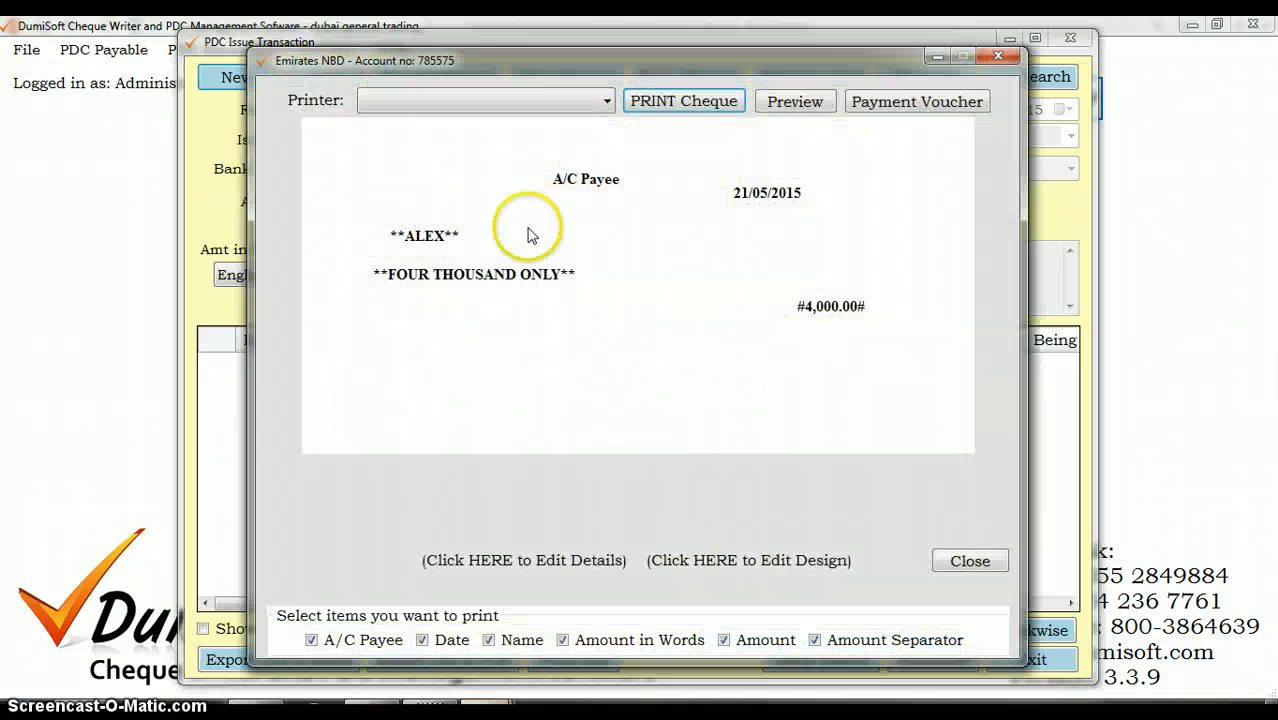
{"action": "left_click", "coordinate": [588, 103]}
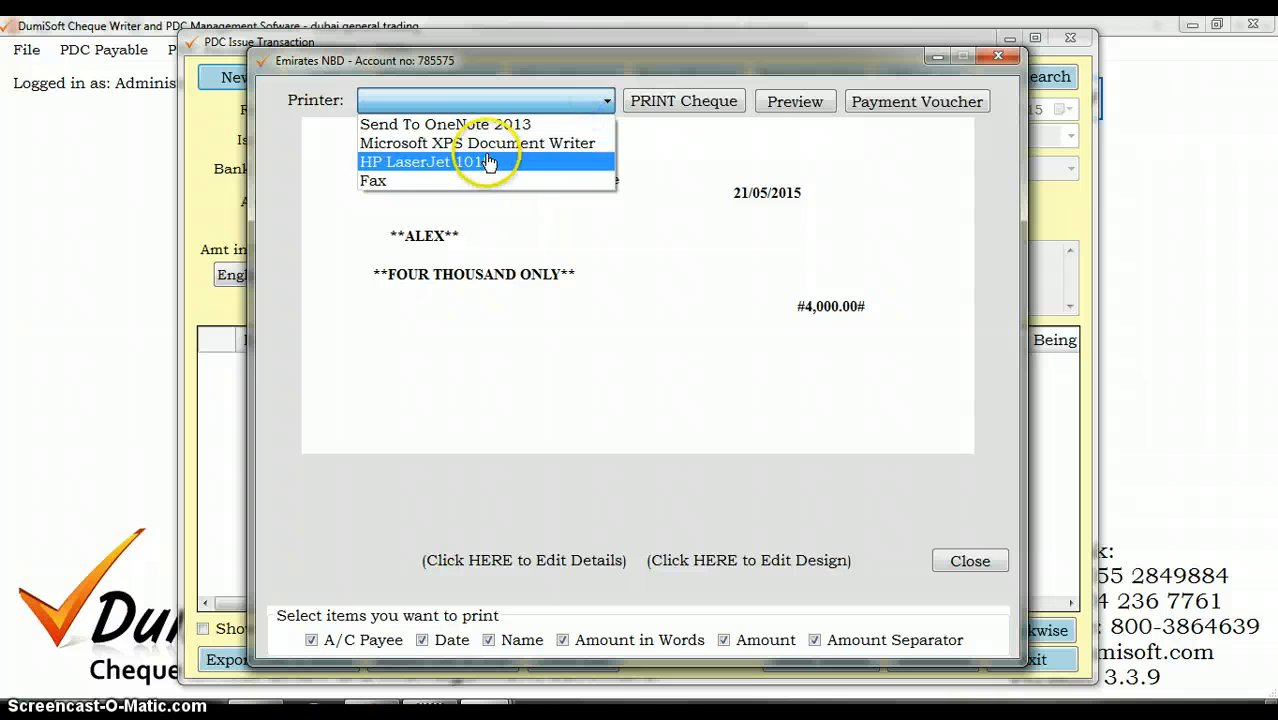
{"action": "left_click", "coordinate": [491, 161]}
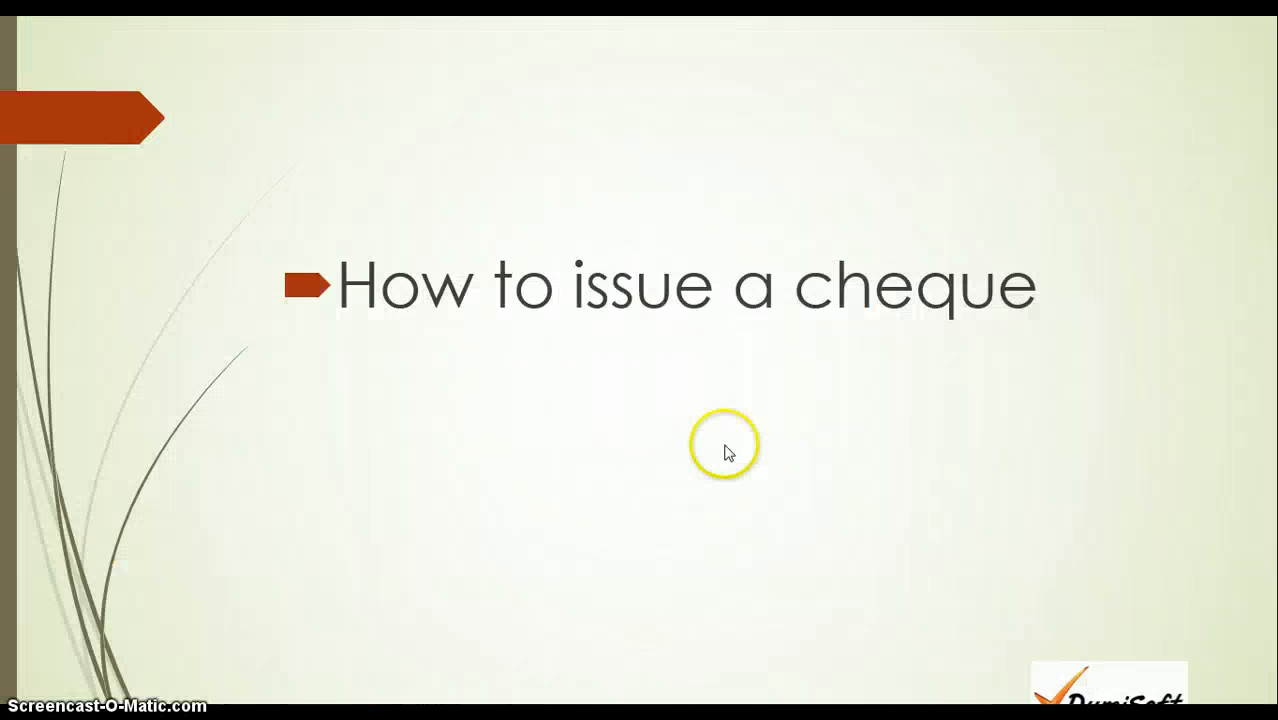
{"action": "left_click", "coordinate": [722, 448]}
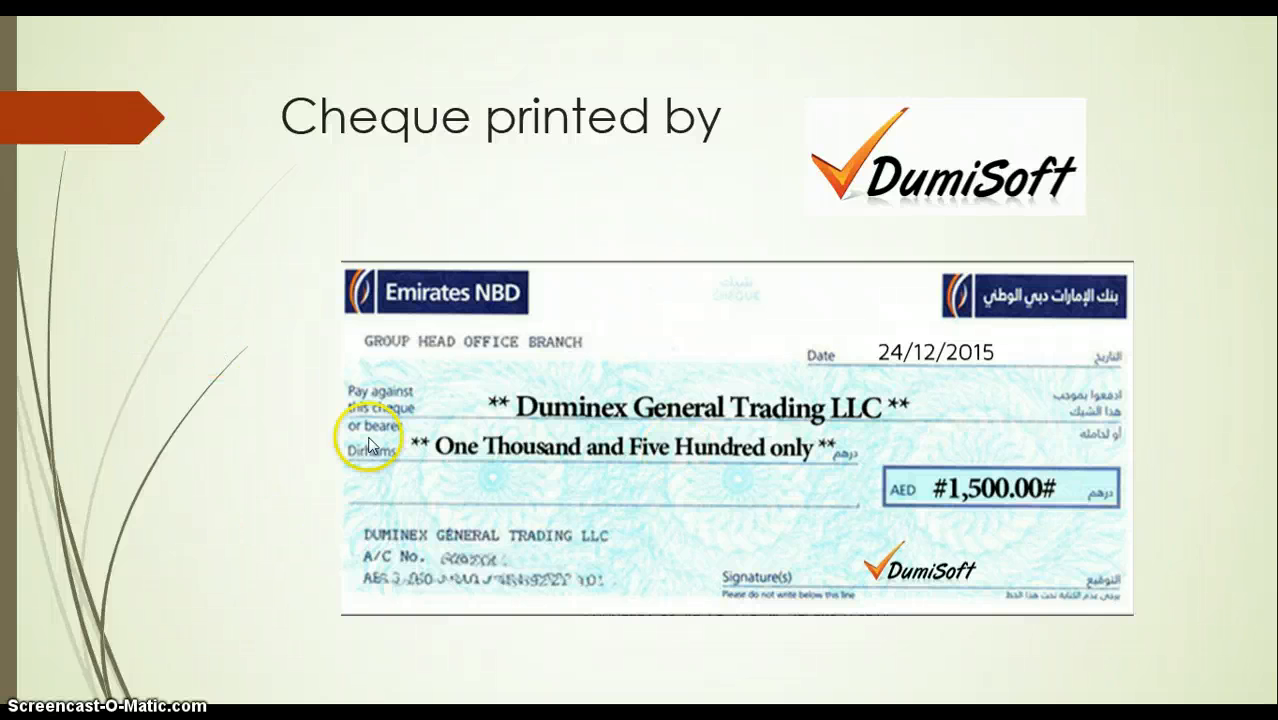
{"action": "left_click", "coordinate": [948, 583]}
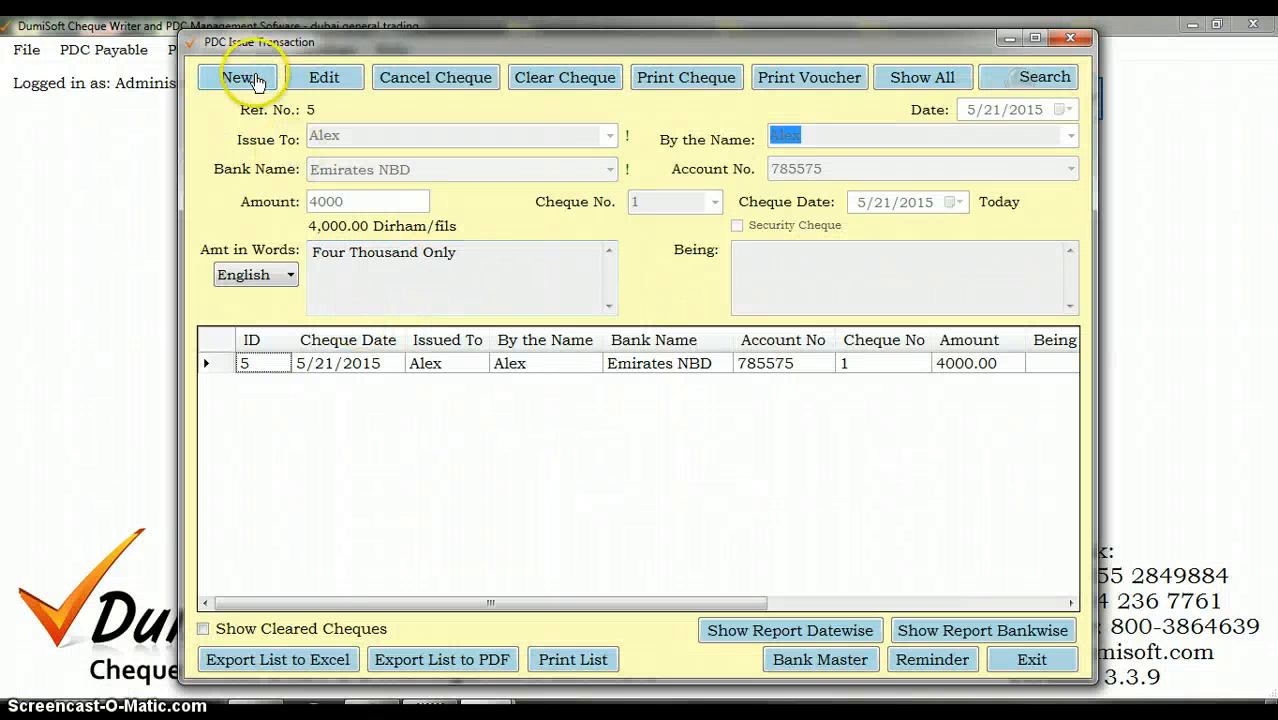
Step: Start a second cheque and issue it to the second existing payee suggested for the letter m
{"action": "left_click", "coordinate": [255, 80]}
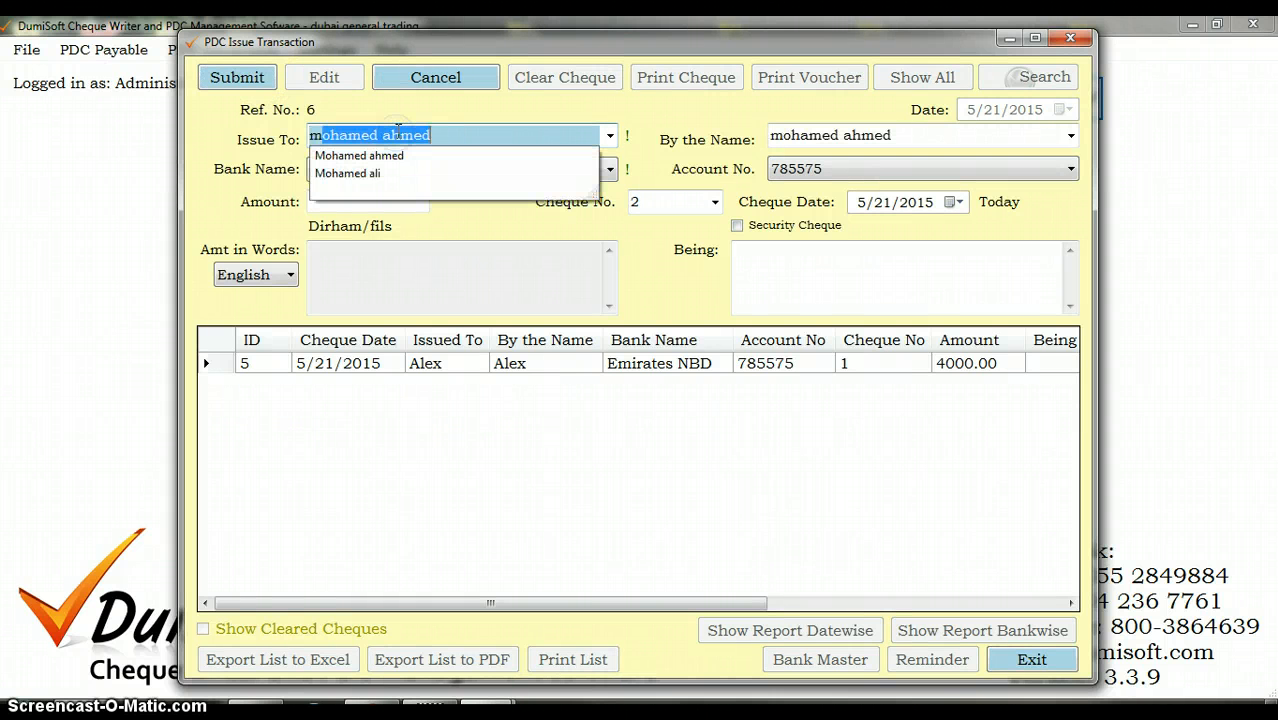
{"action": "key", "text": "Down"}
{"action": "key", "text": "Down"}
{"action": "key", "text": "Return"}
Step: Set the second cheque's amount to 2000 and its cheque date to 5/22/2015
{"action": "left_click", "coordinate": [391, 205]}
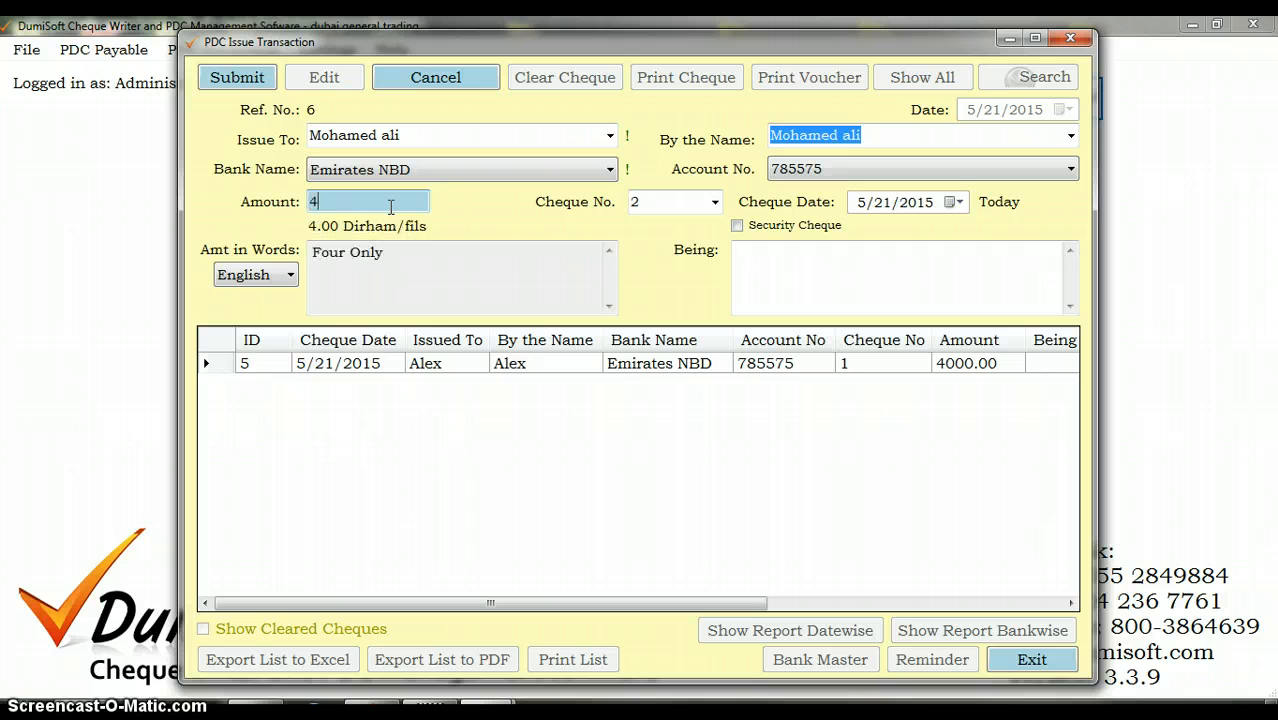
{"action": "type", "text": "2000"}
{"action": "key", "text": "Tab"}
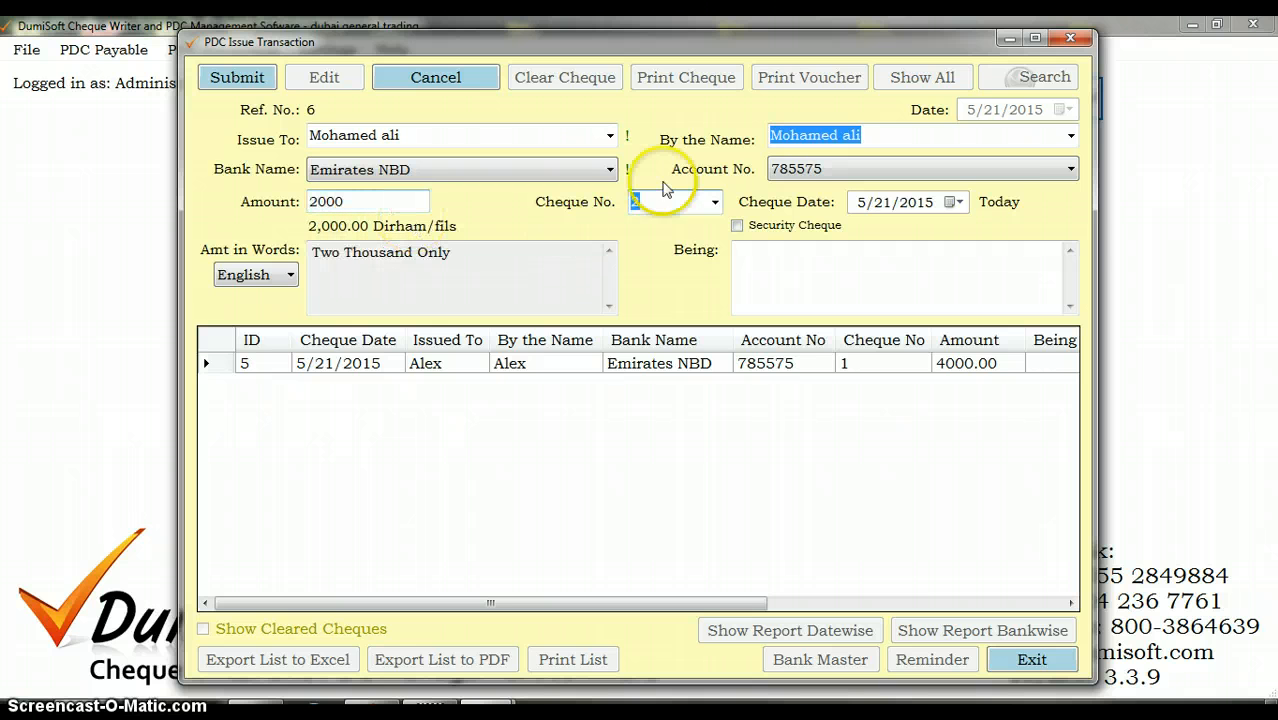
{"action": "left_click", "coordinate": [955, 202]}
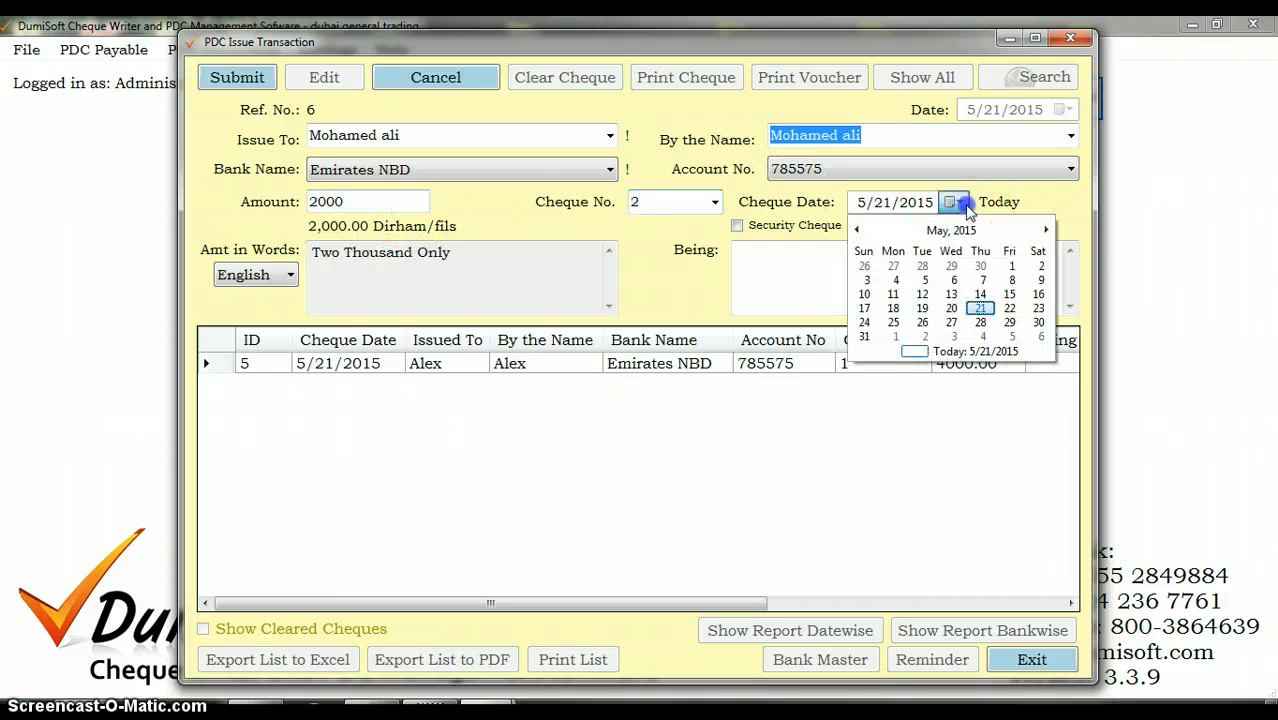
{"action": "left_click", "coordinate": [1010, 310]}
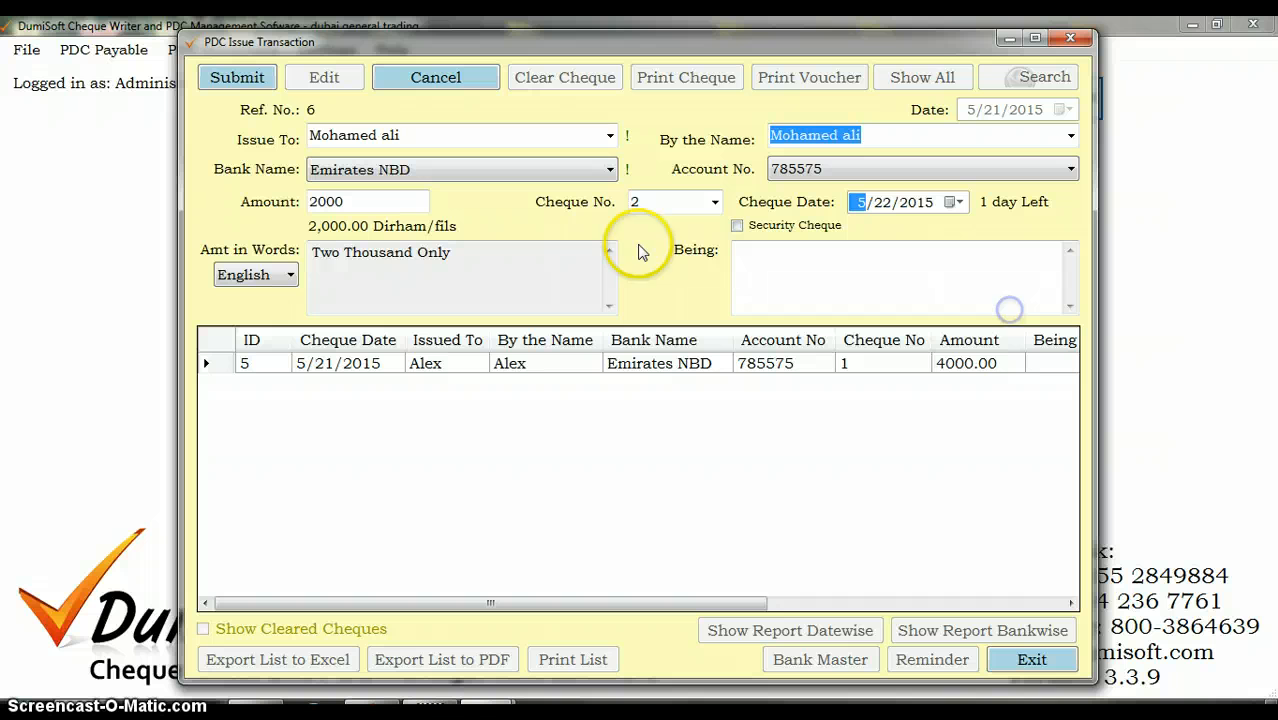
Step: Submit the second cheque, open its print view and close that view without printing
{"action": "left_click", "coordinate": [237, 77]}
{"action": "left_click", "coordinate": [688, 431]}
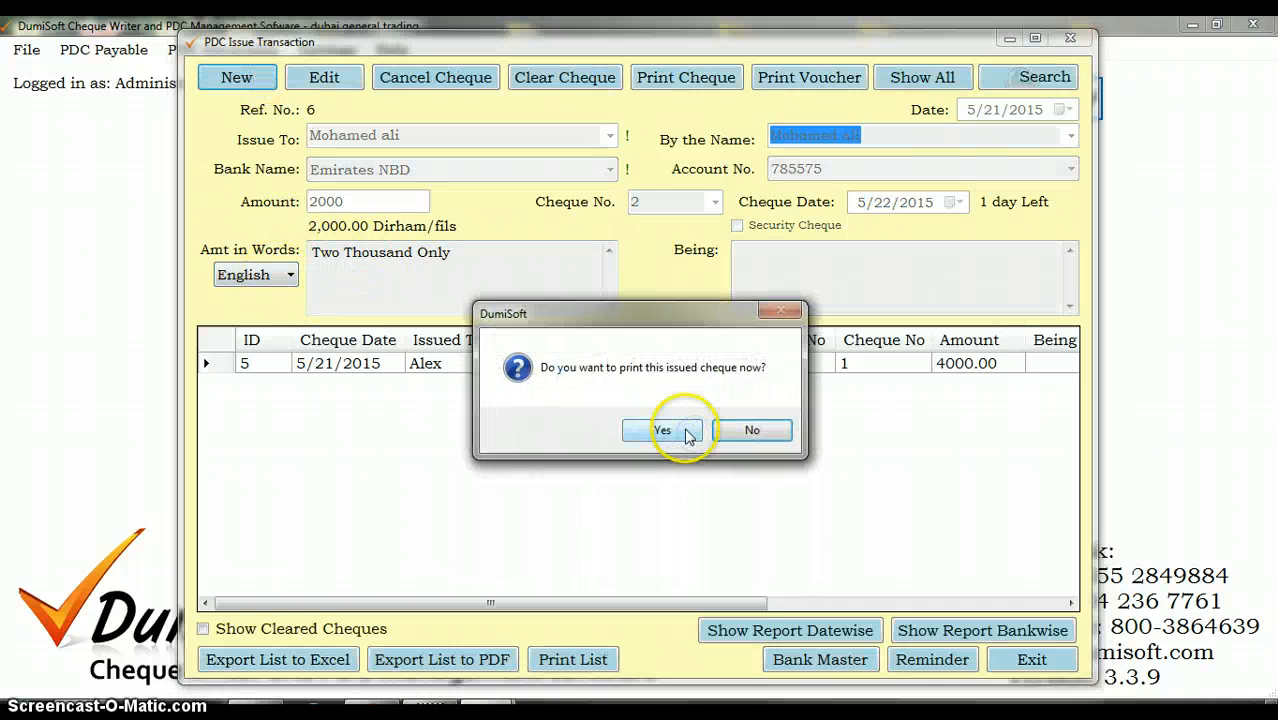
{"action": "left_click", "coordinate": [665, 430]}
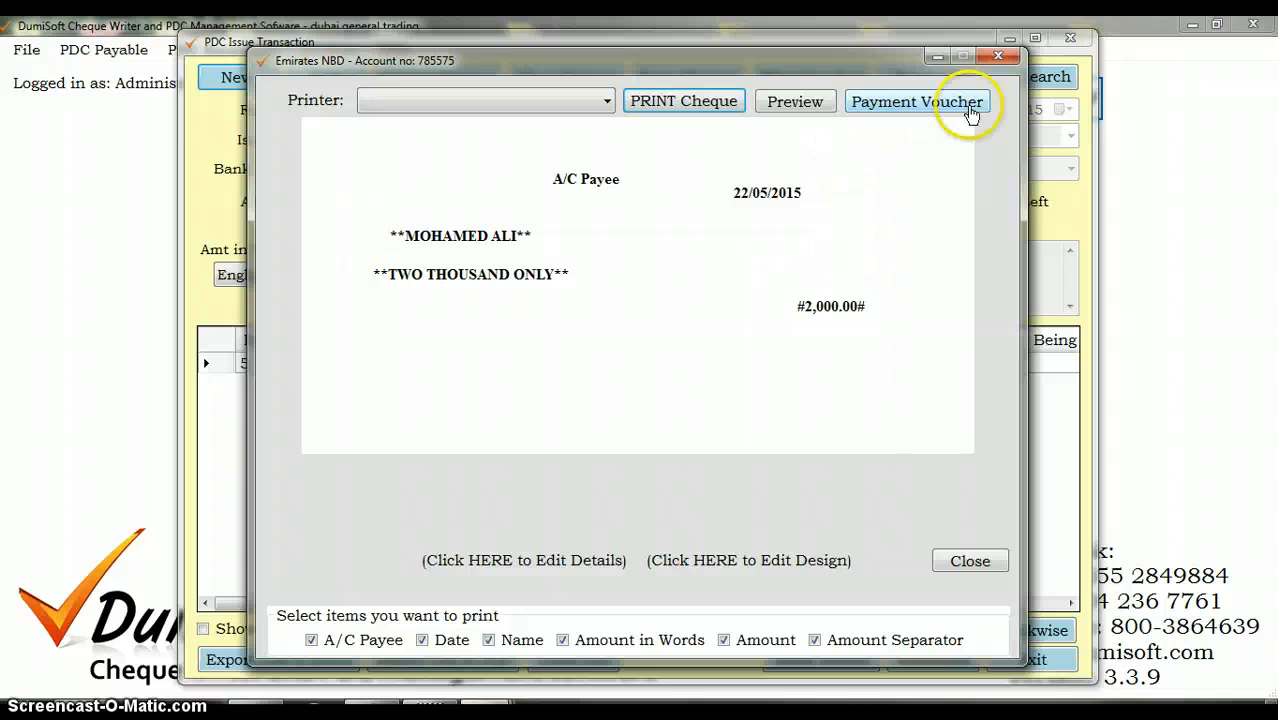
{"action": "left_click", "coordinate": [1001, 58]}
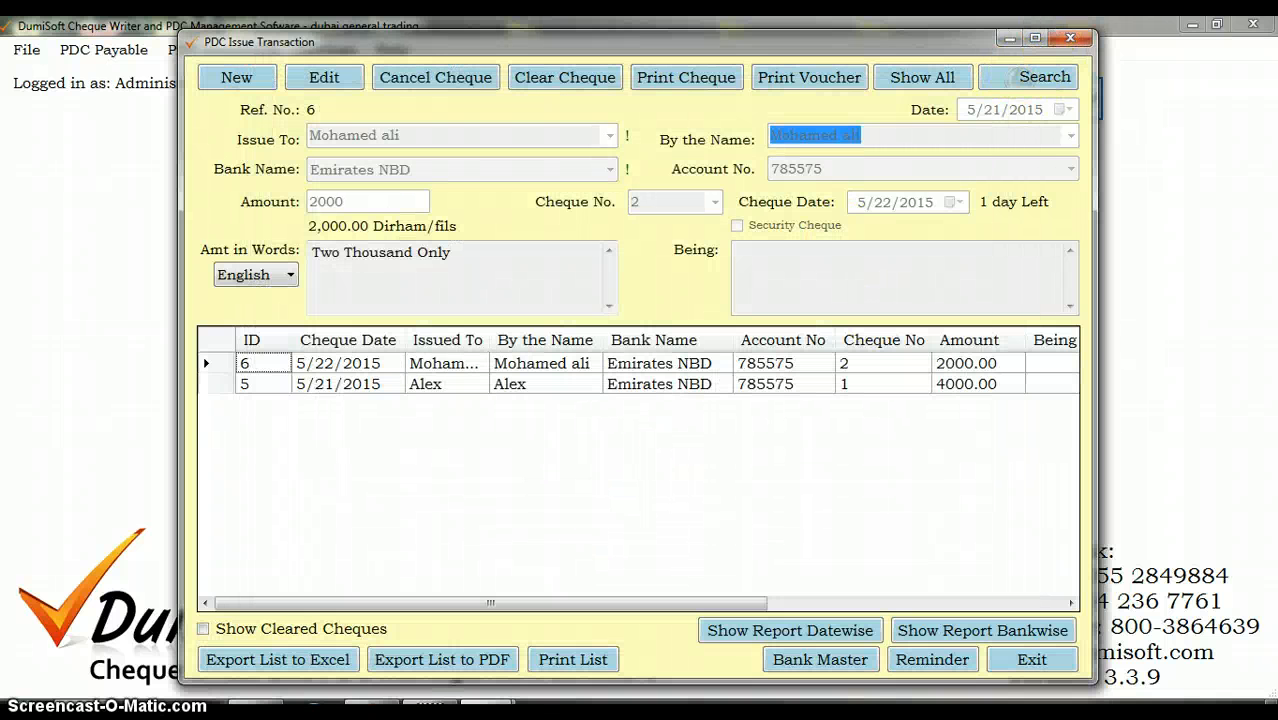
Step: Close the PDC Issue Transaction form and exit the cheque program, confirming the closure
{"action": "left_click", "coordinate": [1071, 38]}
{"action": "left_click", "coordinate": [1252, 24]}
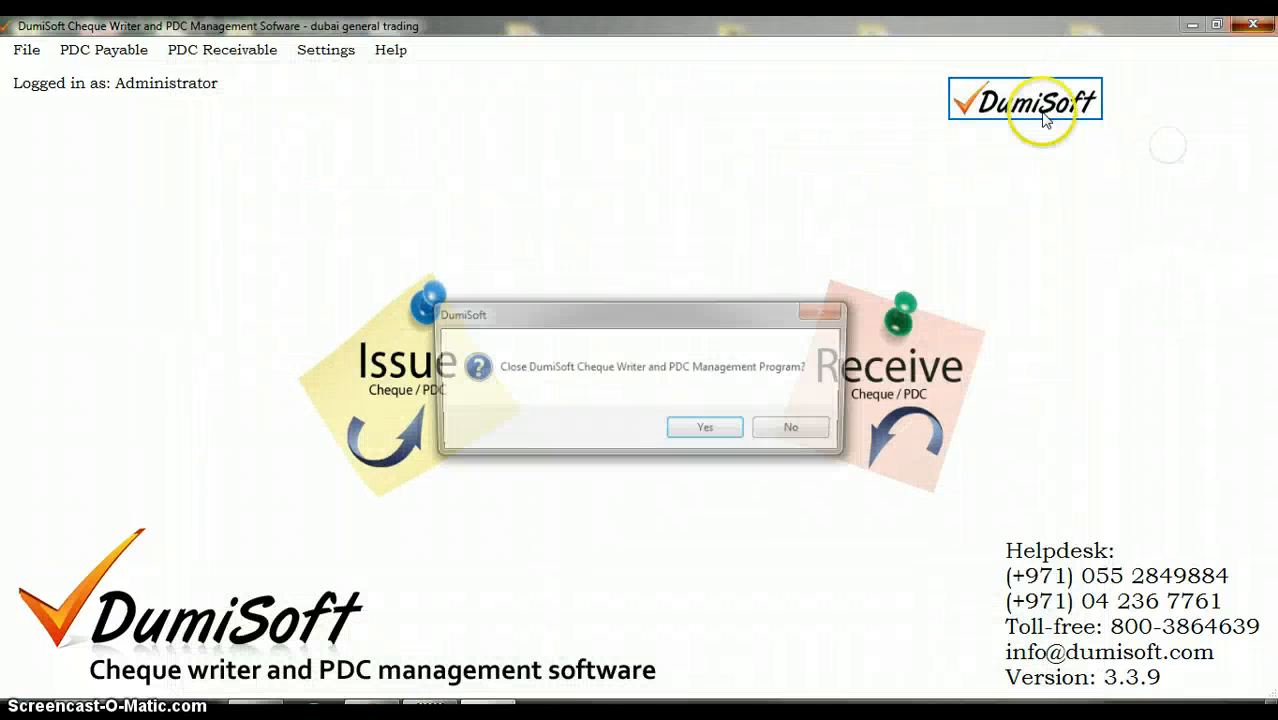
{"action": "left_click", "coordinate": [734, 432]}
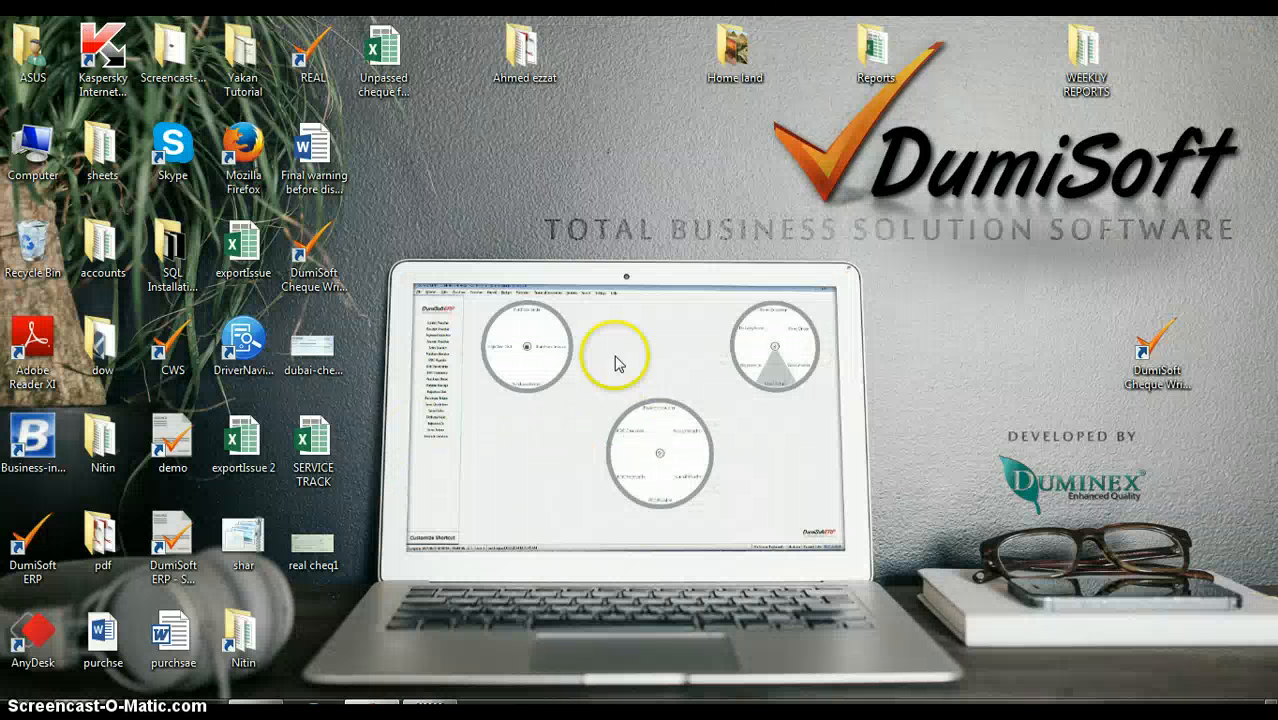
Step: Relaunch DumiSoft Cheque Writer, log in to the dubai general trading company with the saved credentials and dismiss the registration window
{"action": "double_click", "coordinate": [340, 290]}
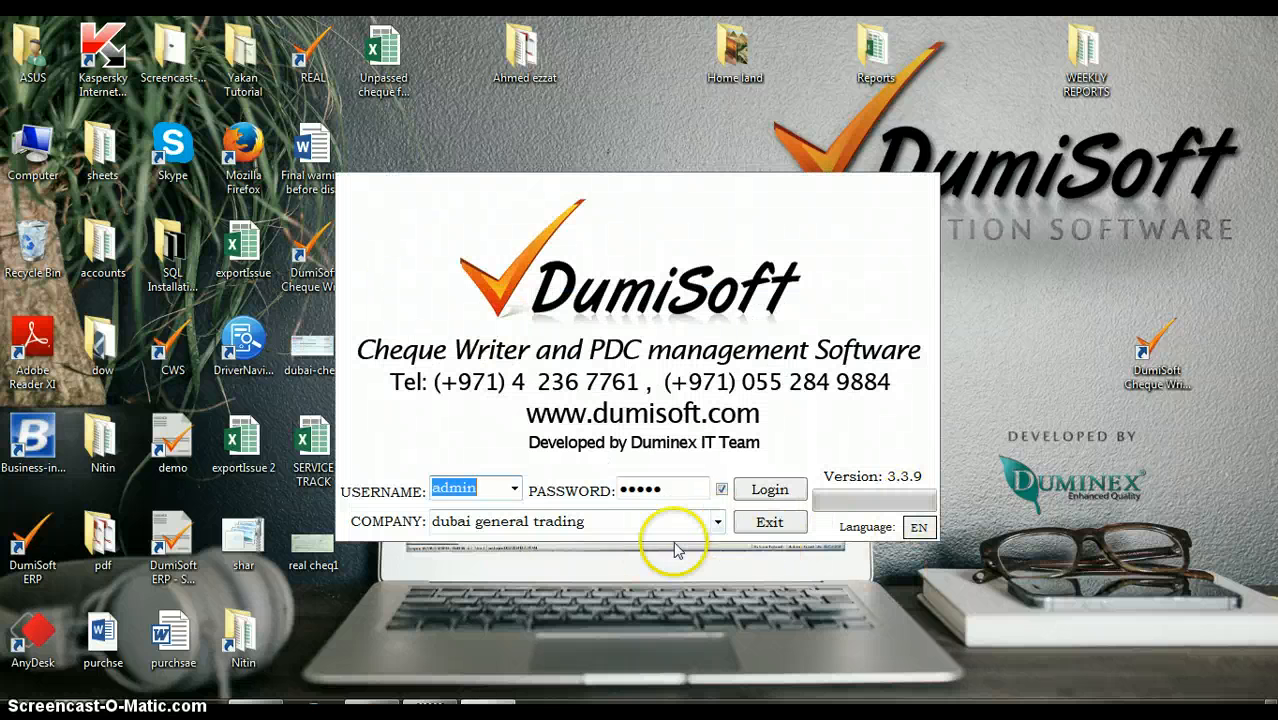
{"action": "left_click", "coordinate": [768, 490]}
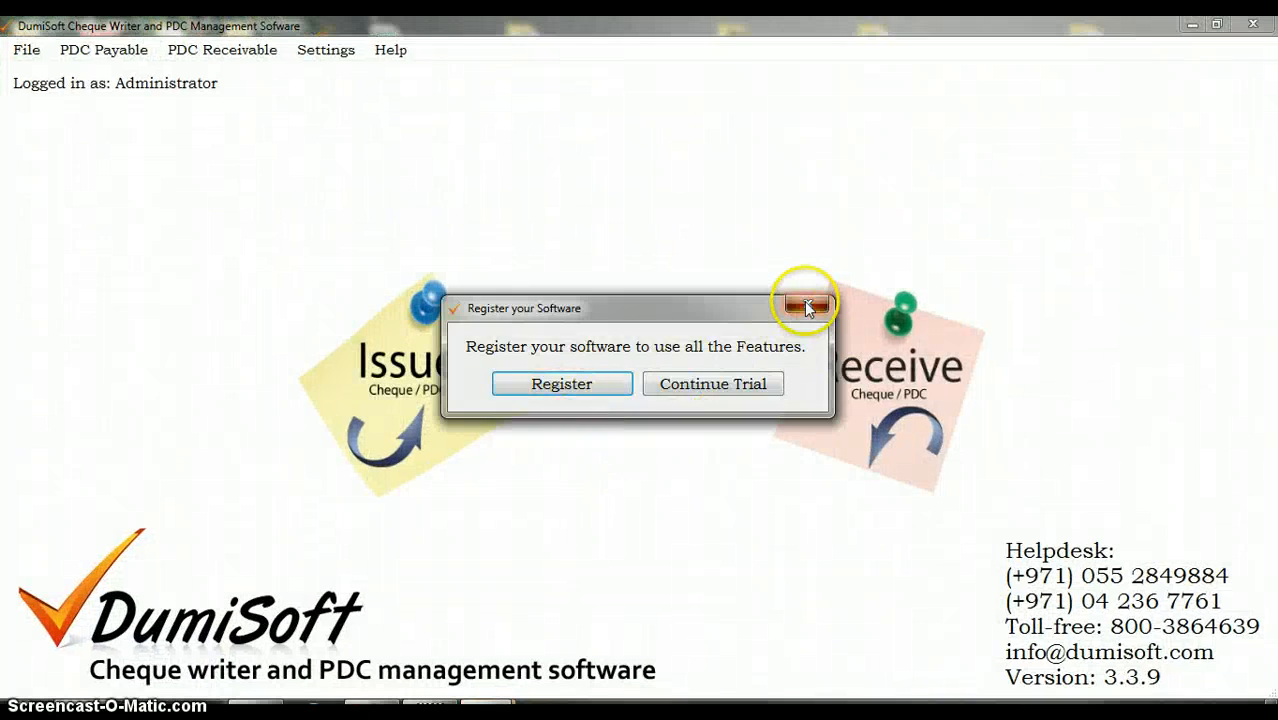
{"action": "left_click", "coordinate": [808, 307]}
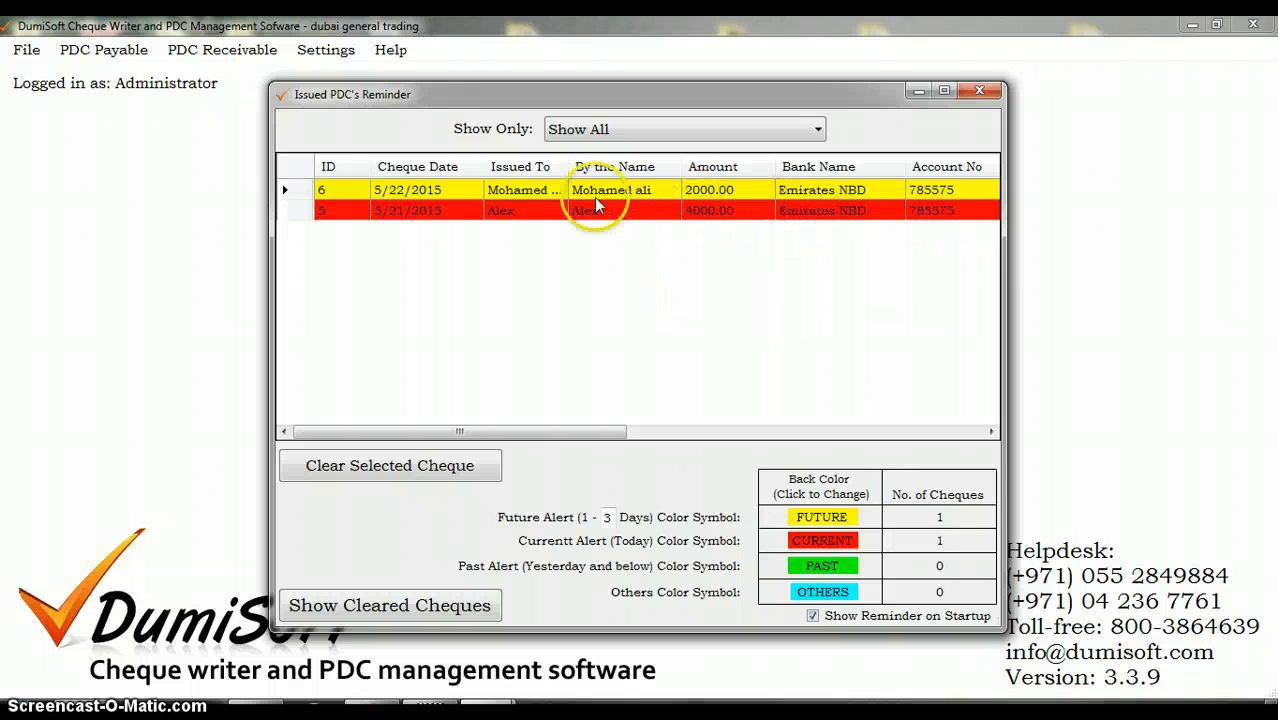
Step: Examine the two listed cheques and the alert counts in the Issued PDC's Reminder
{"action": "left_click", "coordinate": [495, 192]}
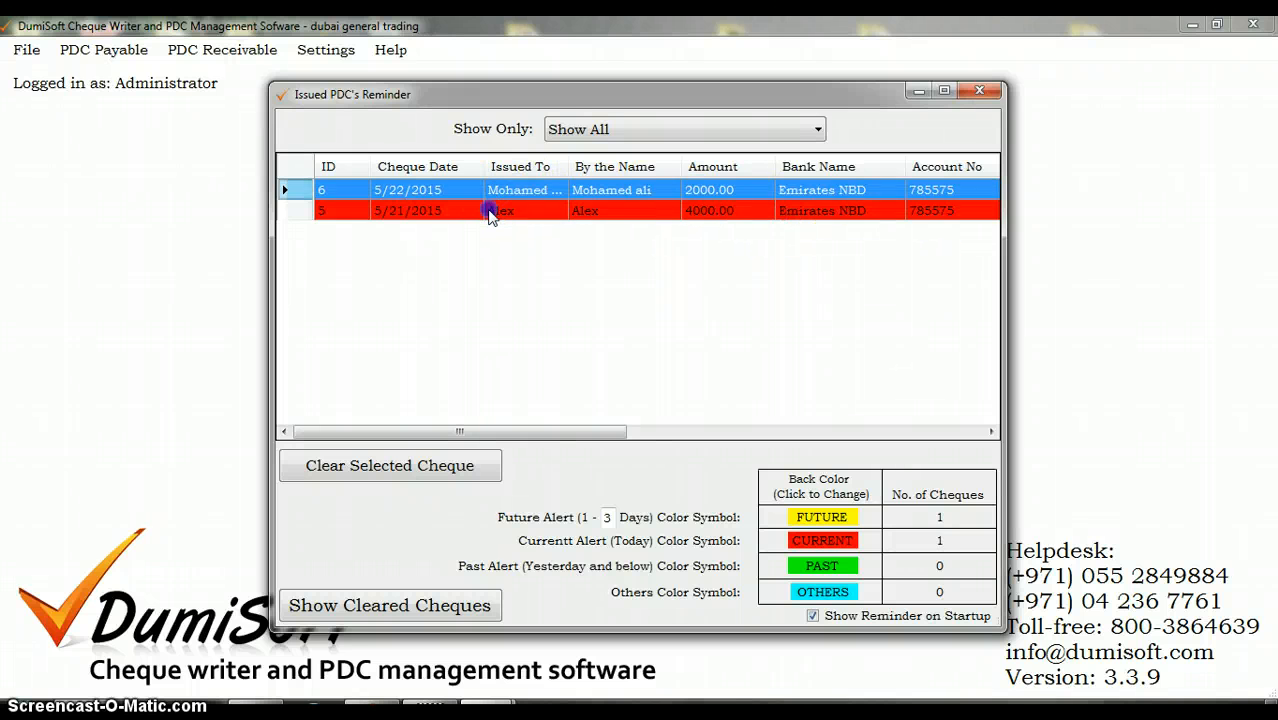
{"action": "left_click", "coordinate": [491, 208]}
{"action": "left_click", "coordinate": [505, 191]}
{"action": "left_click", "coordinate": [960, 480]}
{"action": "left_click", "coordinate": [803, 373]}
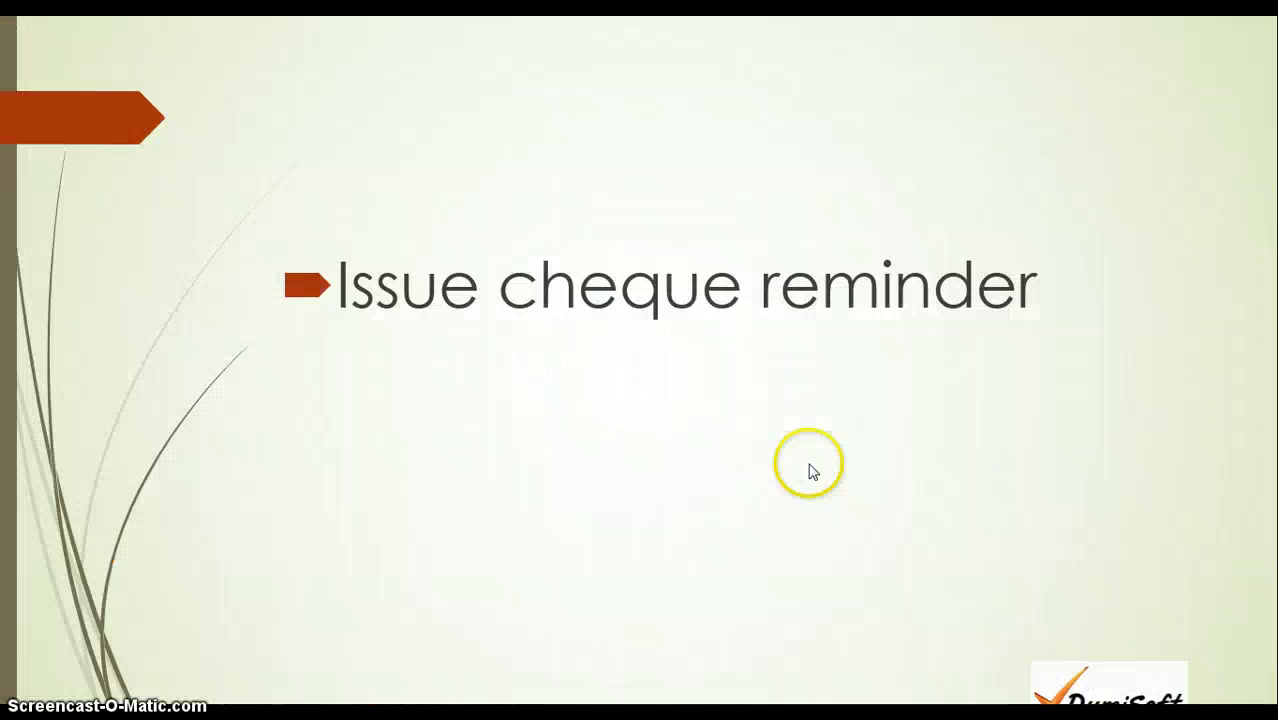
{"action": "key", "text": "Right"}
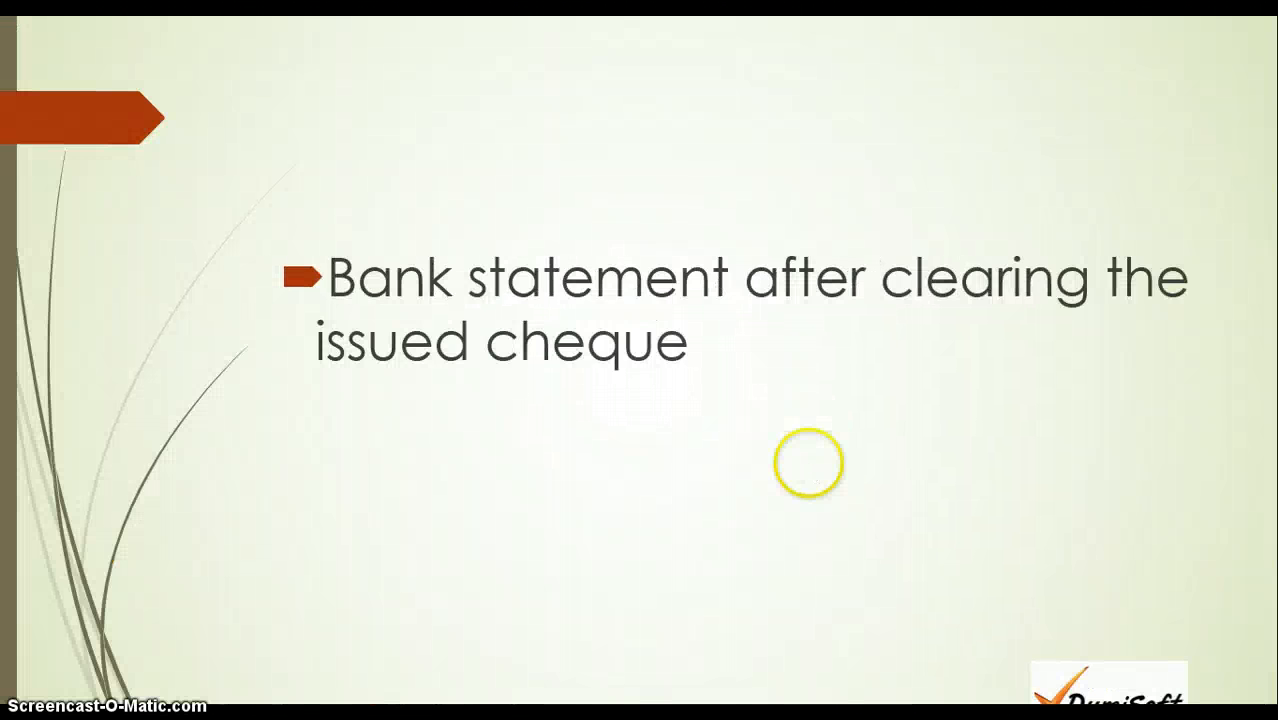
{"action": "key", "text": "Left"}
{"action": "key", "text": "Right"}
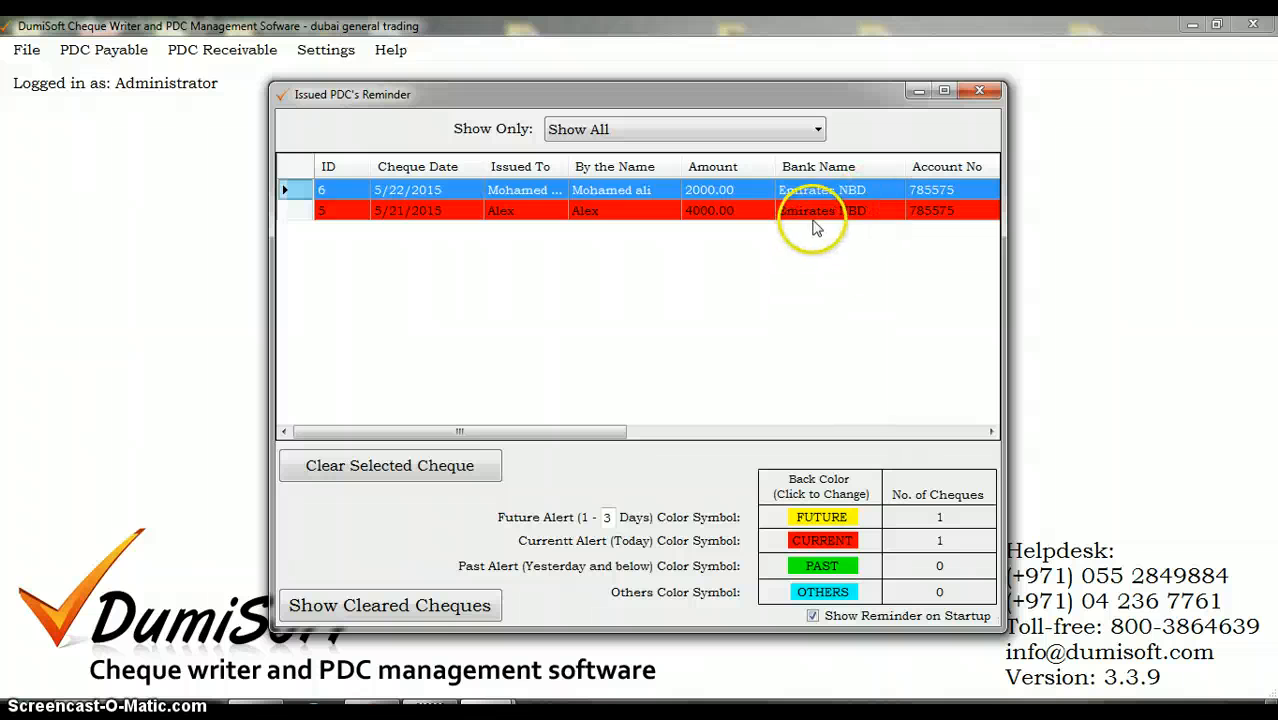
Step: Close the Issued PDC's Reminder and open the PDC Issue Transaction form
{"action": "left_click", "coordinate": [812, 212]}
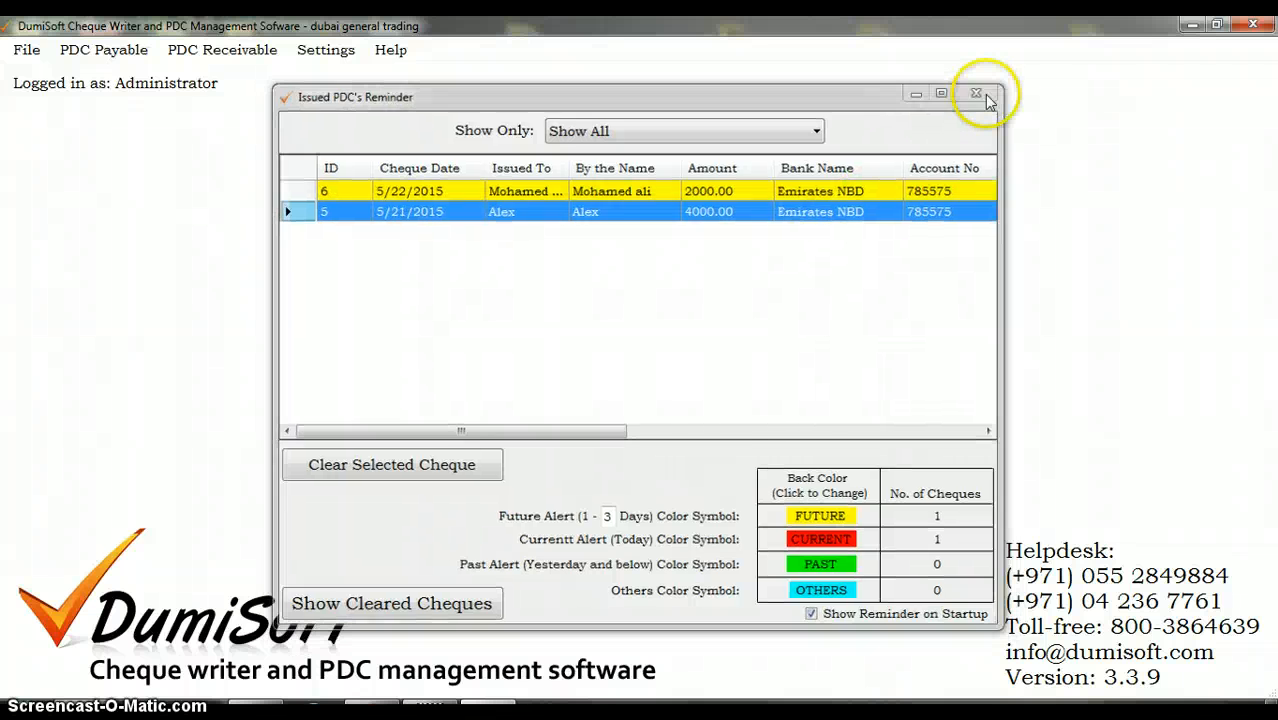
{"action": "left_click", "coordinate": [976, 94]}
{"action": "left_click", "coordinate": [456, 405]}
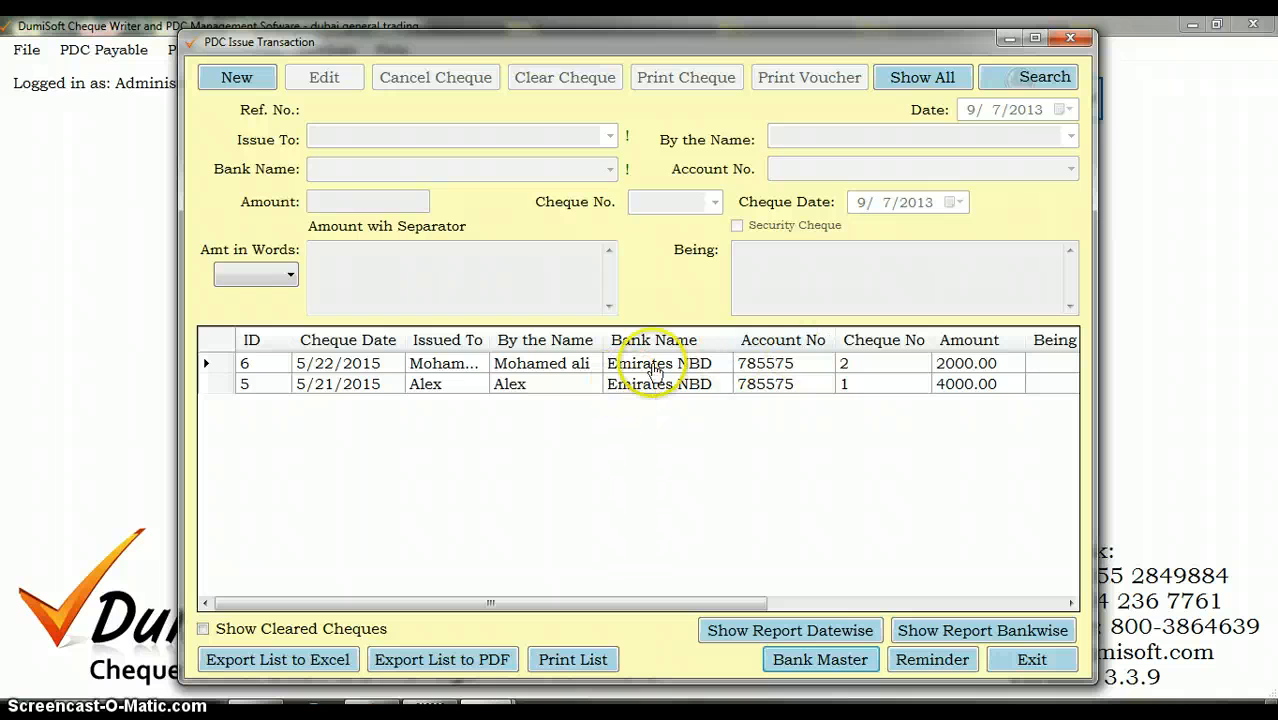
Step: Clear the issued cheque of 4000 dated 5/21/2015, confirm the clearing and close the PDC Issue Transaction form
{"action": "left_click", "coordinate": [330, 388]}
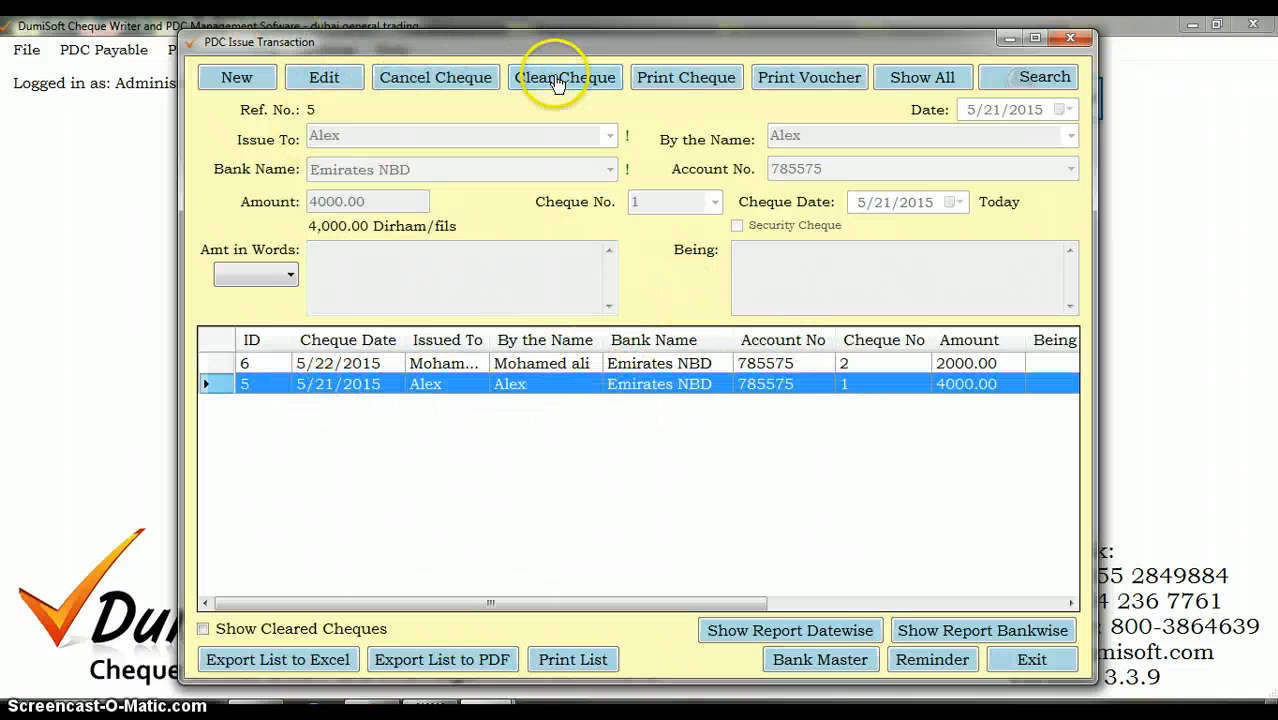
{"action": "left_click", "coordinate": [557, 80]}
{"action": "left_click", "coordinate": [705, 428]}
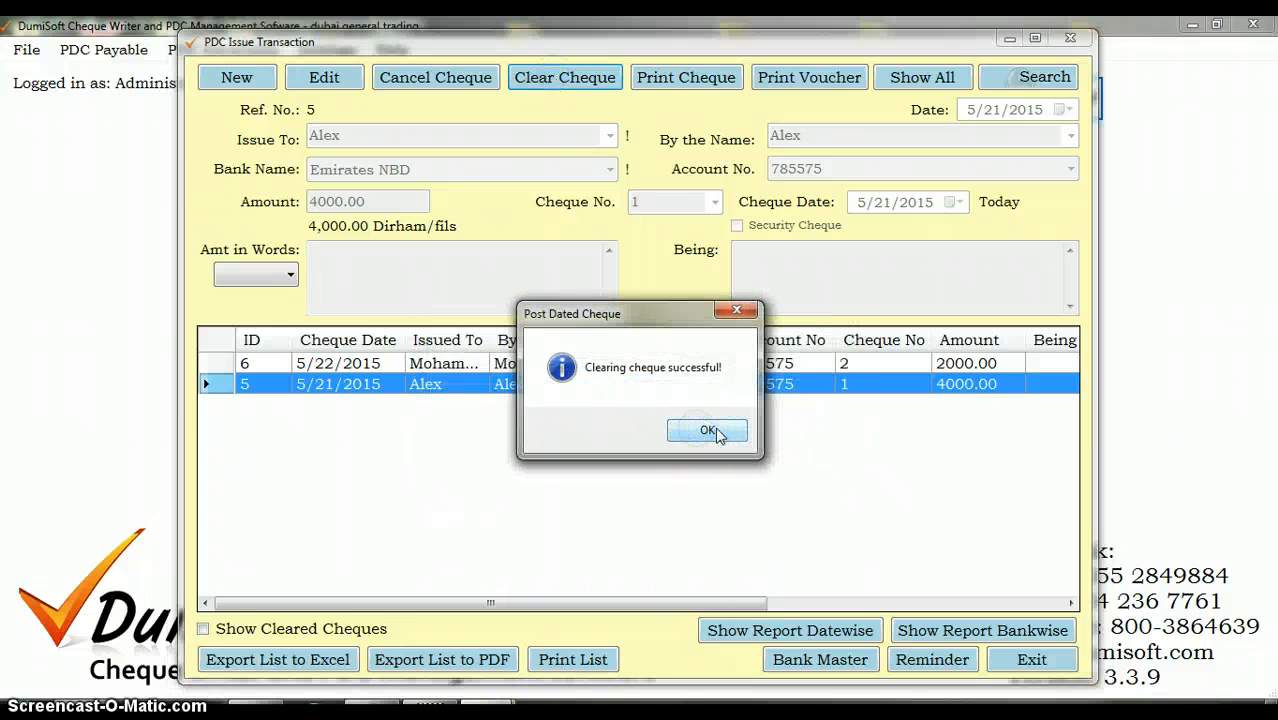
{"action": "left_click", "coordinate": [707, 430]}
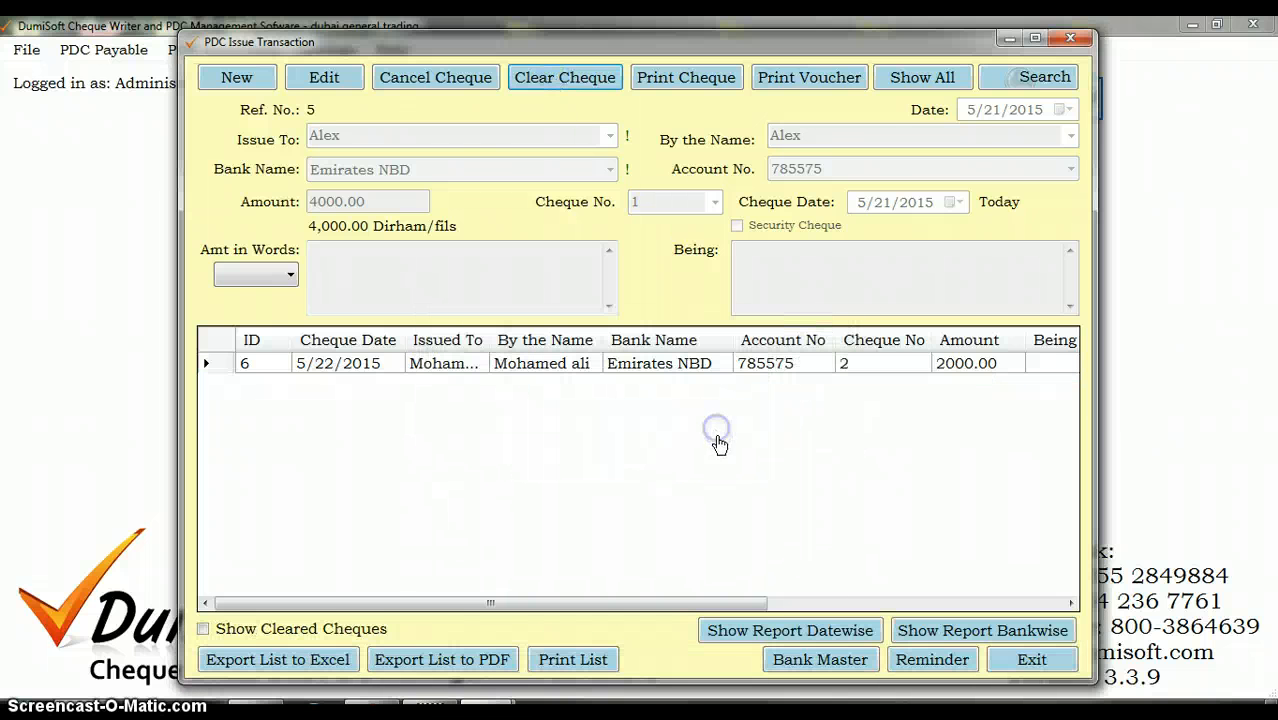
{"action": "left_click", "coordinate": [1088, 40]}
Step: Open the Bank Cash Transaction form, start a new entry and choose Emirates NBD as the bank
{"action": "left_click", "coordinate": [337, 50]}
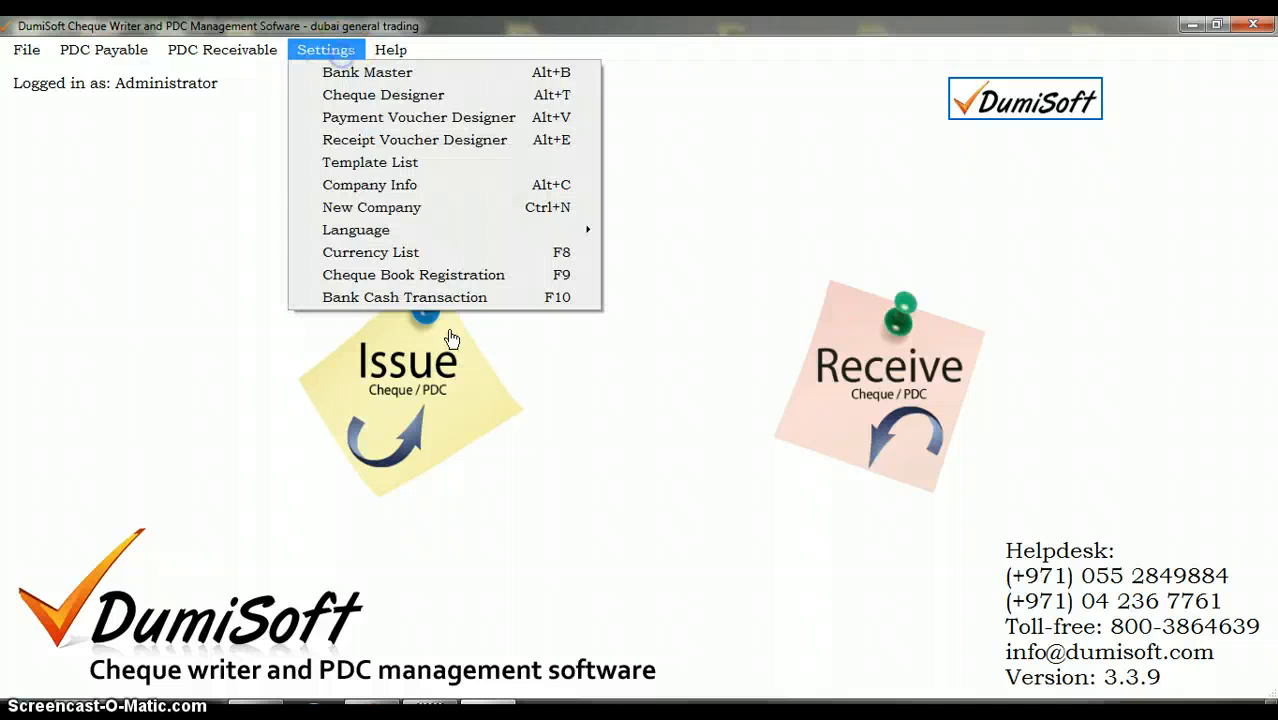
{"action": "left_click", "coordinate": [431, 299]}
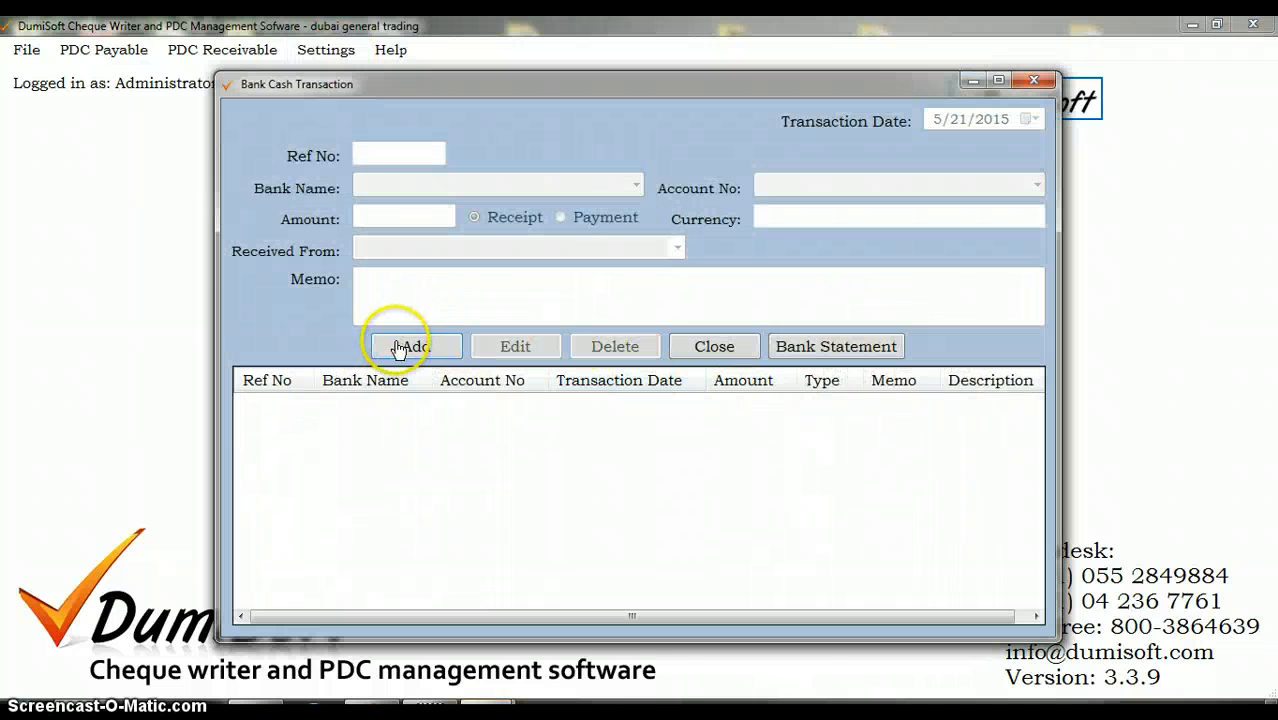
{"action": "left_click", "coordinate": [399, 347]}
{"action": "left_click", "coordinate": [401, 346]}
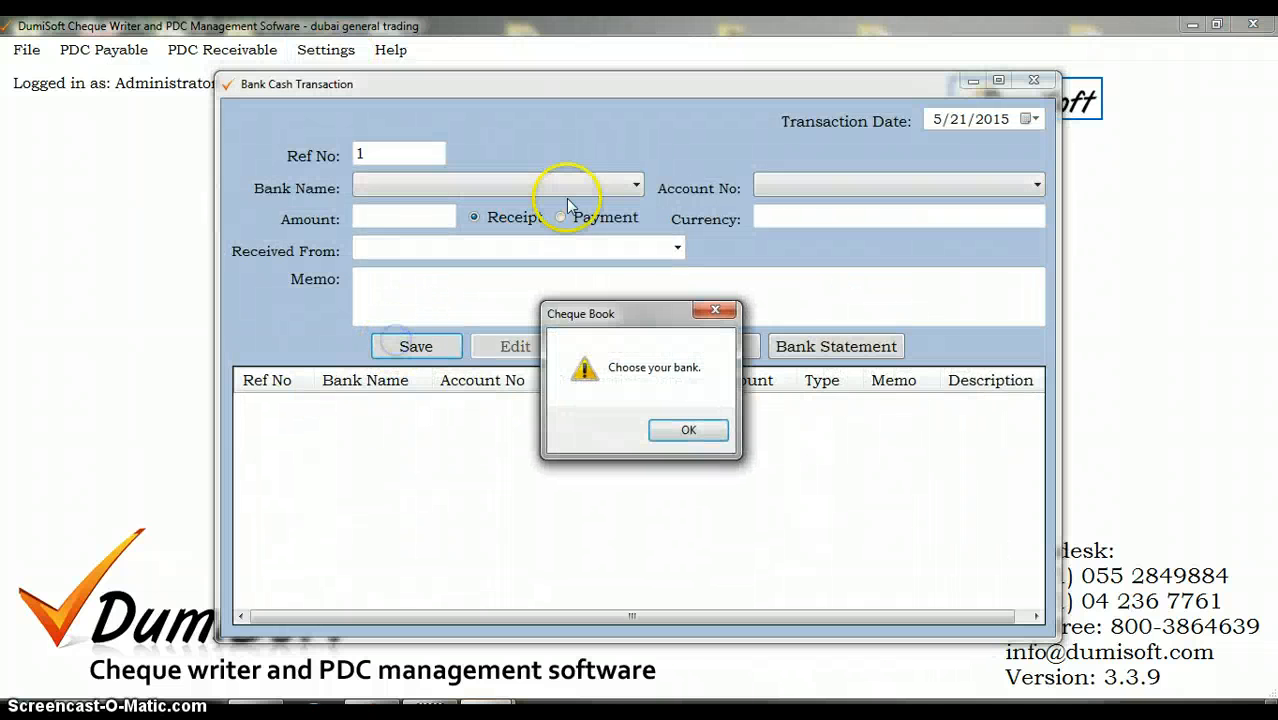
{"action": "left_click", "coordinate": [686, 430]}
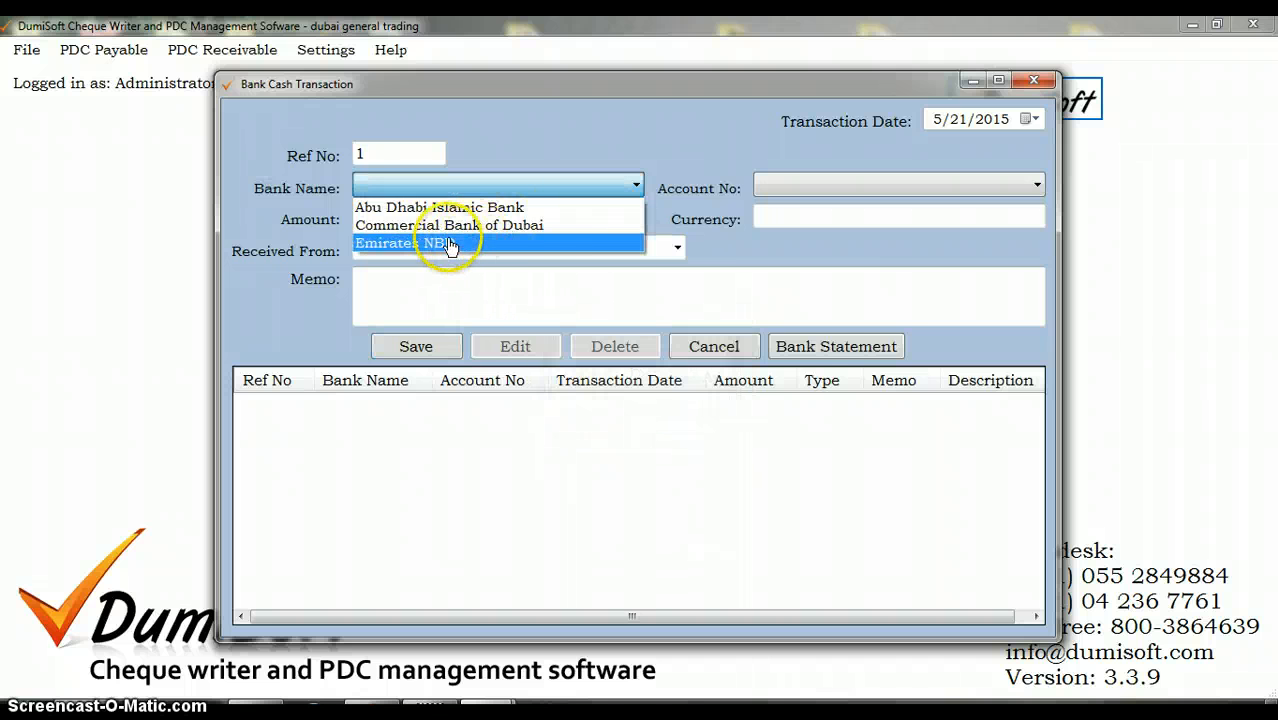
{"action": "left_click", "coordinate": [449, 245]}
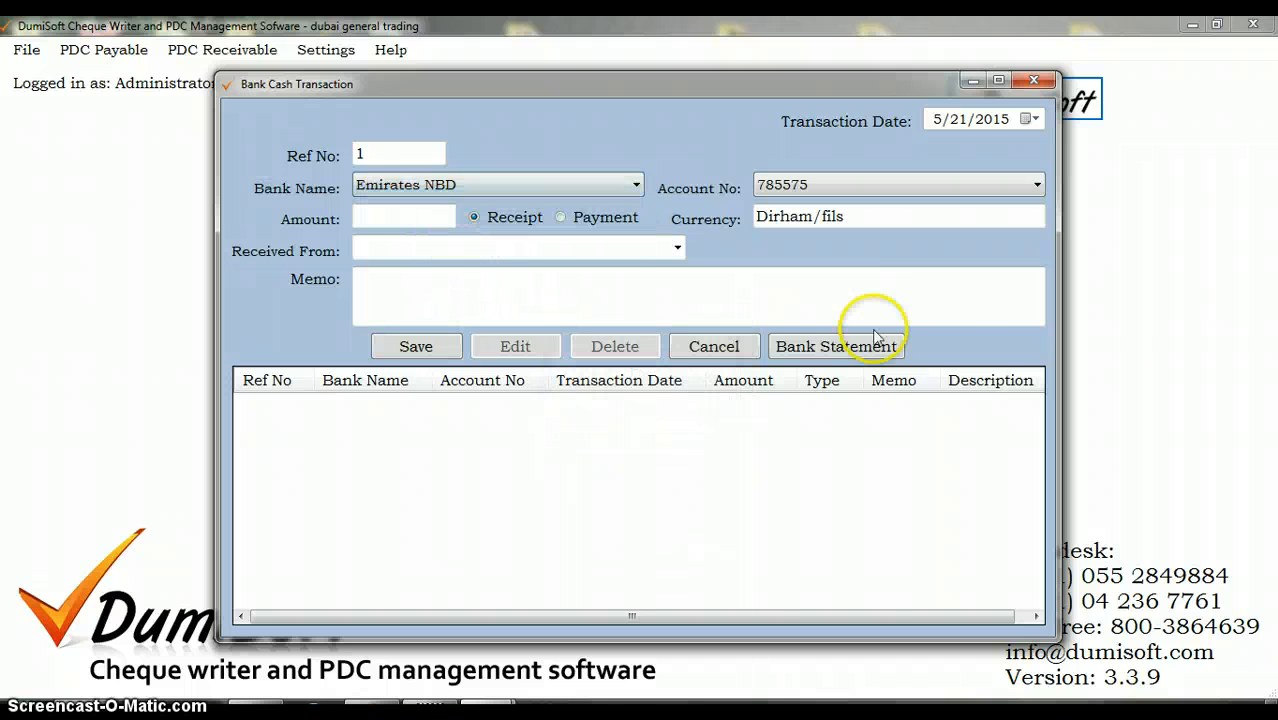
Step: Open the Emirates NBD bank statement and show its transactions from 5/21/2015 to 5/21/2015
{"action": "left_click", "coordinate": [818, 347]}
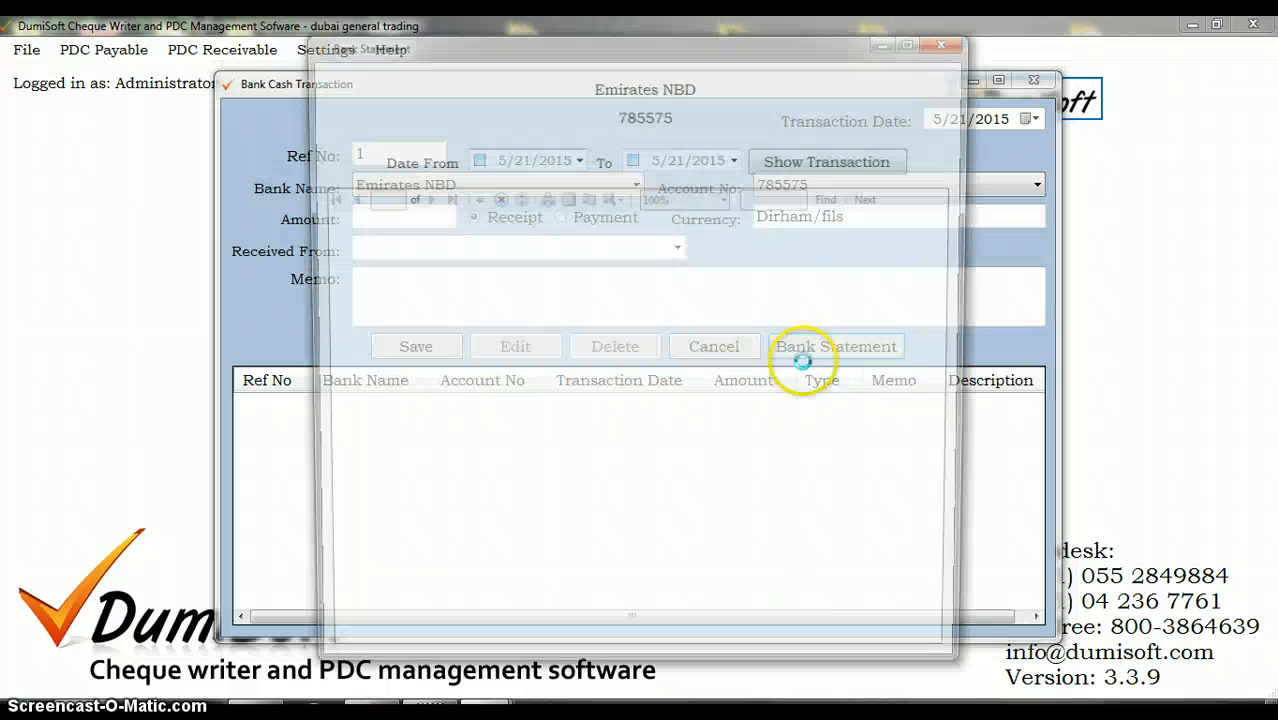
{"action": "left_click", "coordinate": [475, 159]}
{"action": "left_click", "coordinate": [633, 158]}
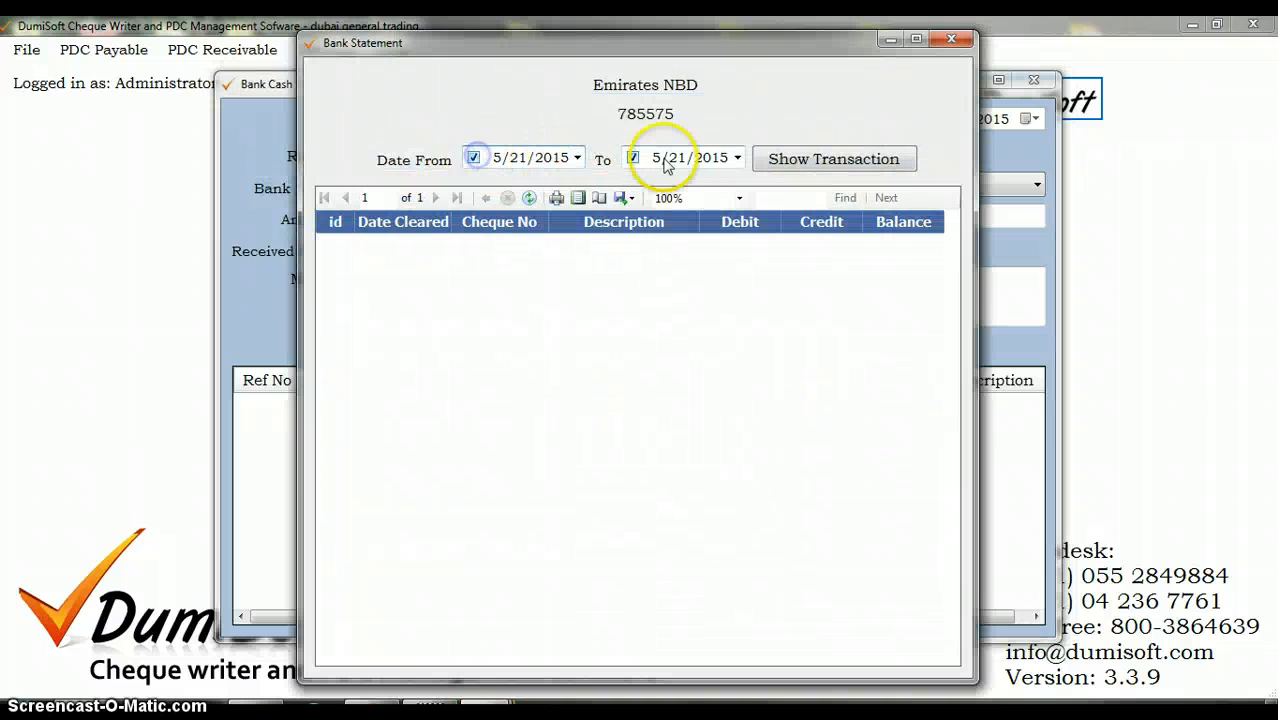
{"action": "left_click", "coordinate": [820, 159]}
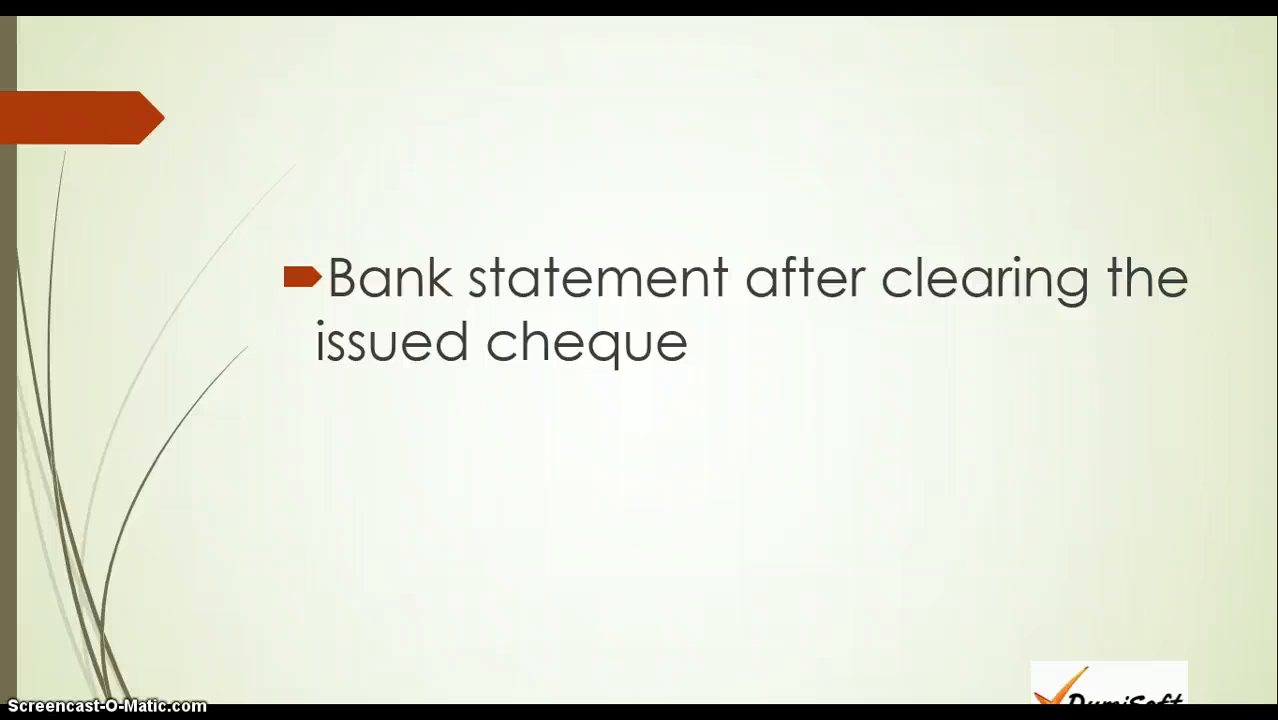
{"action": "key", "text": "Right"}
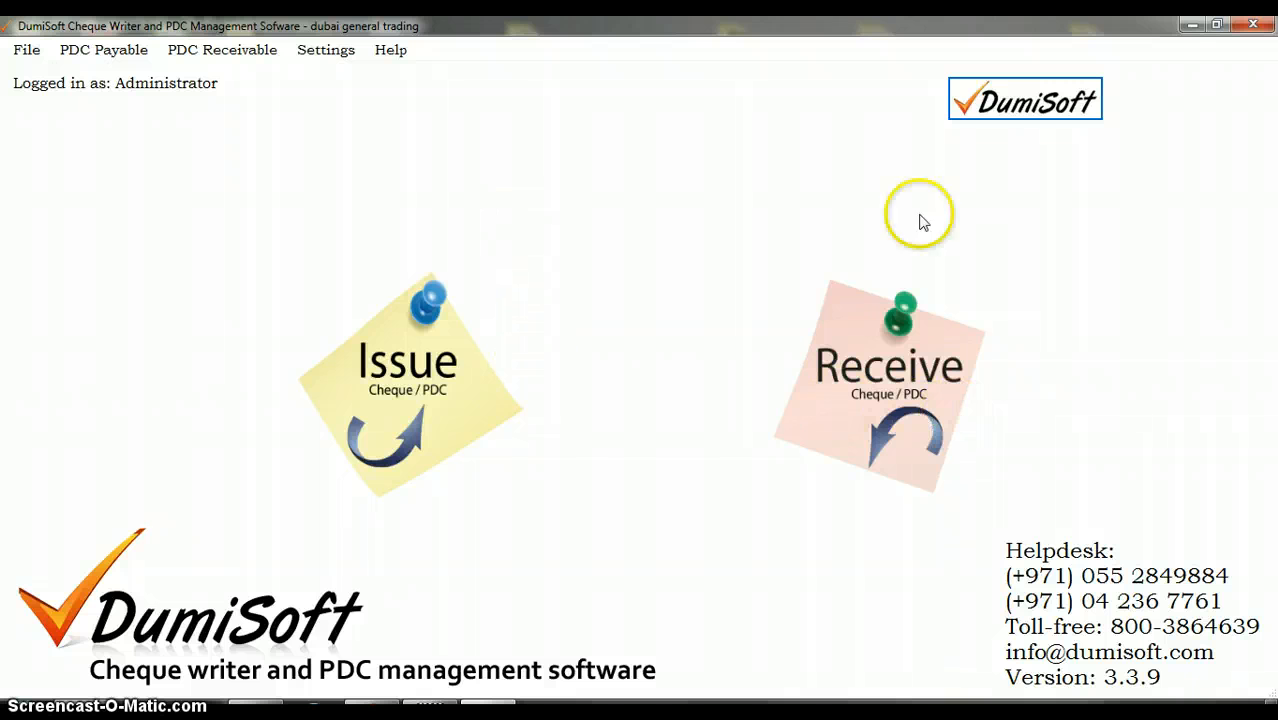
Step: Open the PDC Receivable Transaction form, start a new received cheque and fill in the payer's name
{"action": "left_click", "coordinate": [938, 368]}
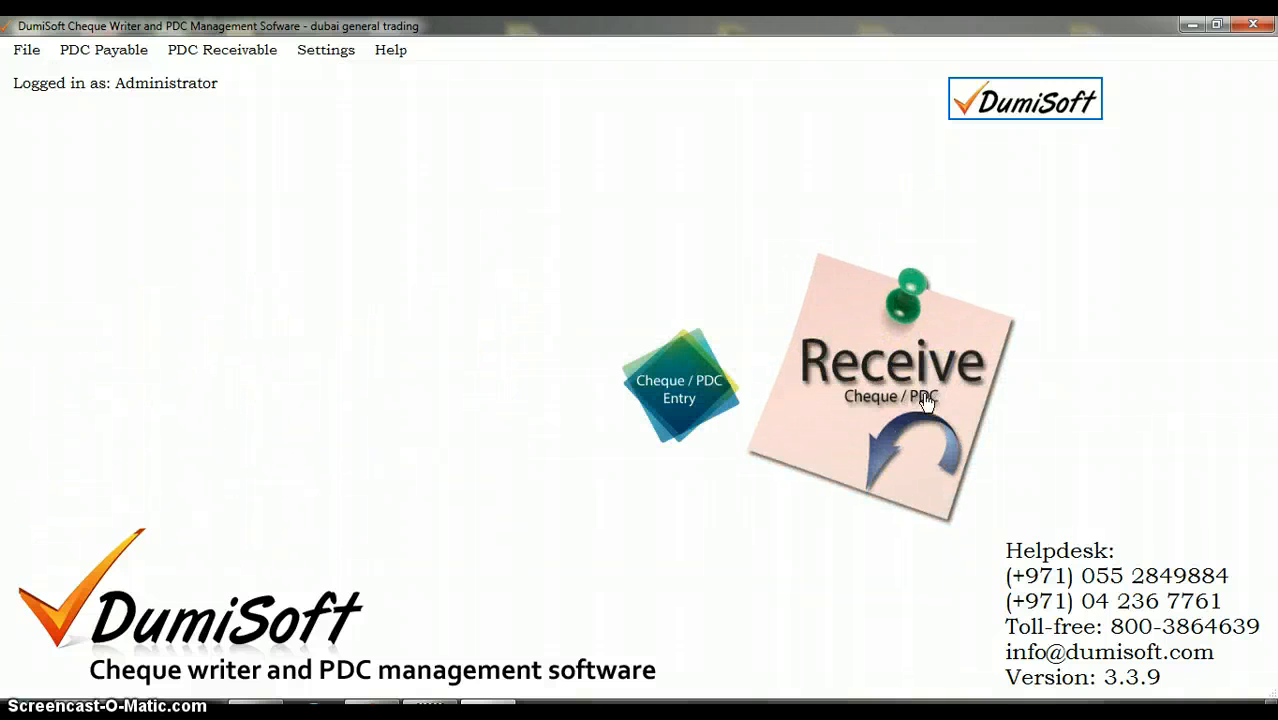
{"action": "left_click", "coordinate": [868, 403]}
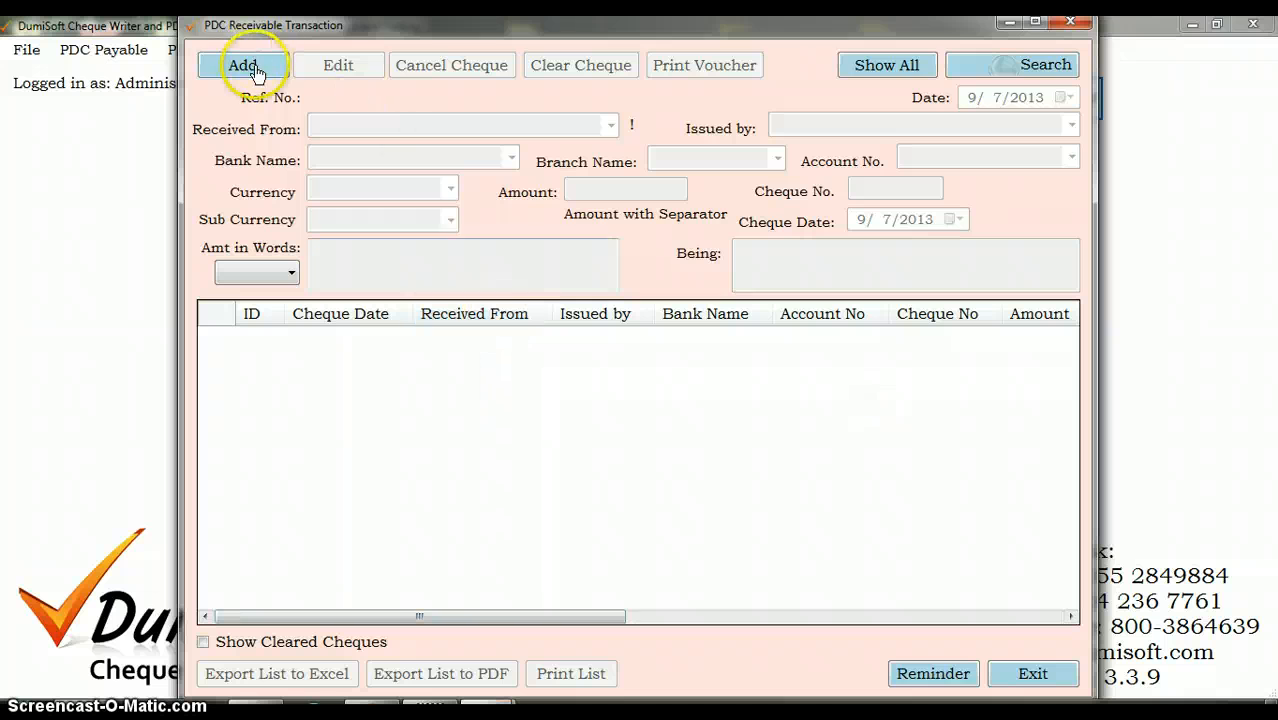
{"action": "left_click", "coordinate": [244, 68]}
{"action": "left_click", "coordinate": [378, 123]}
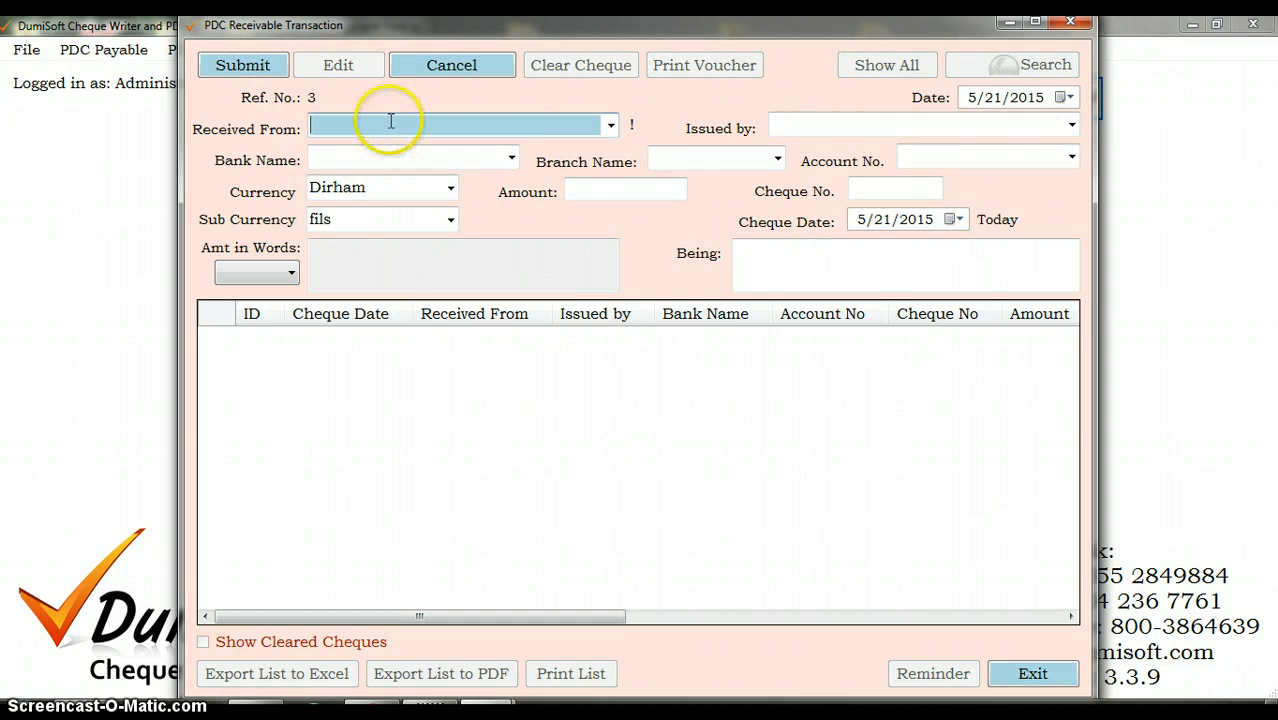
{"action": "key", "text": "Tab"}
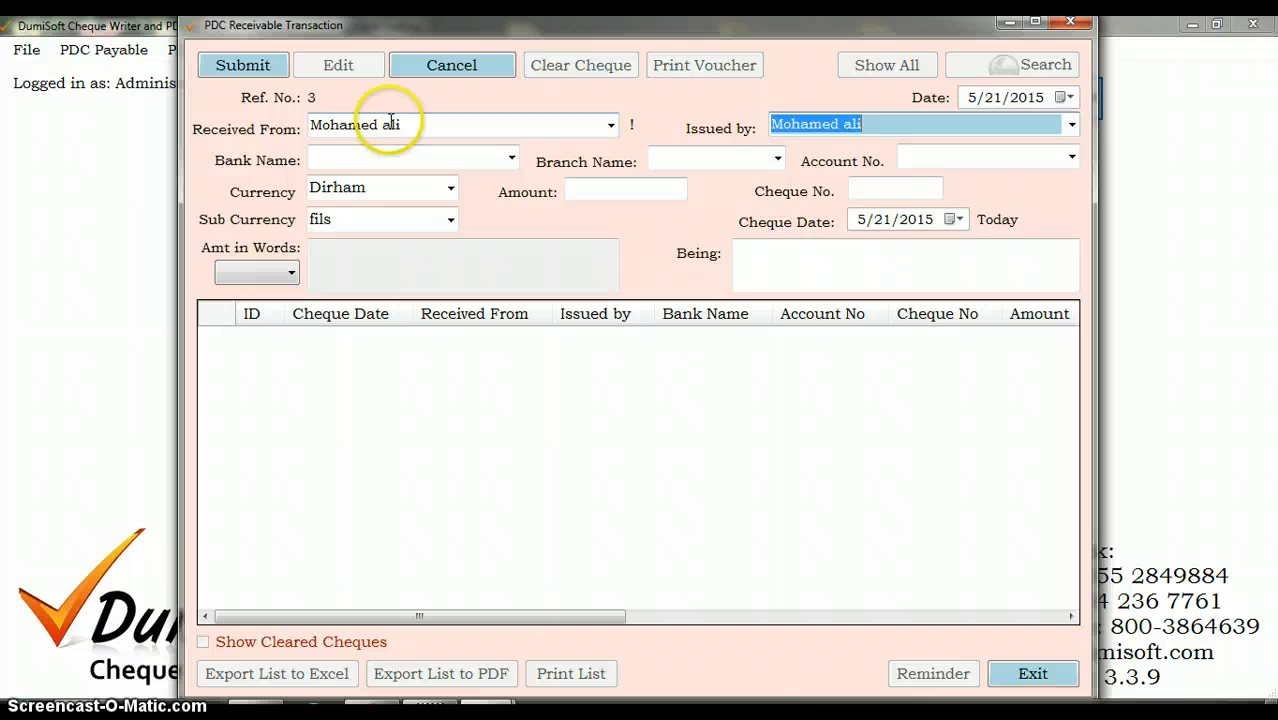
Step: Enter rak bank as the received cheque's bank, souq as the branch, and fill in the account number
{"action": "left_click", "coordinate": [326, 159]}
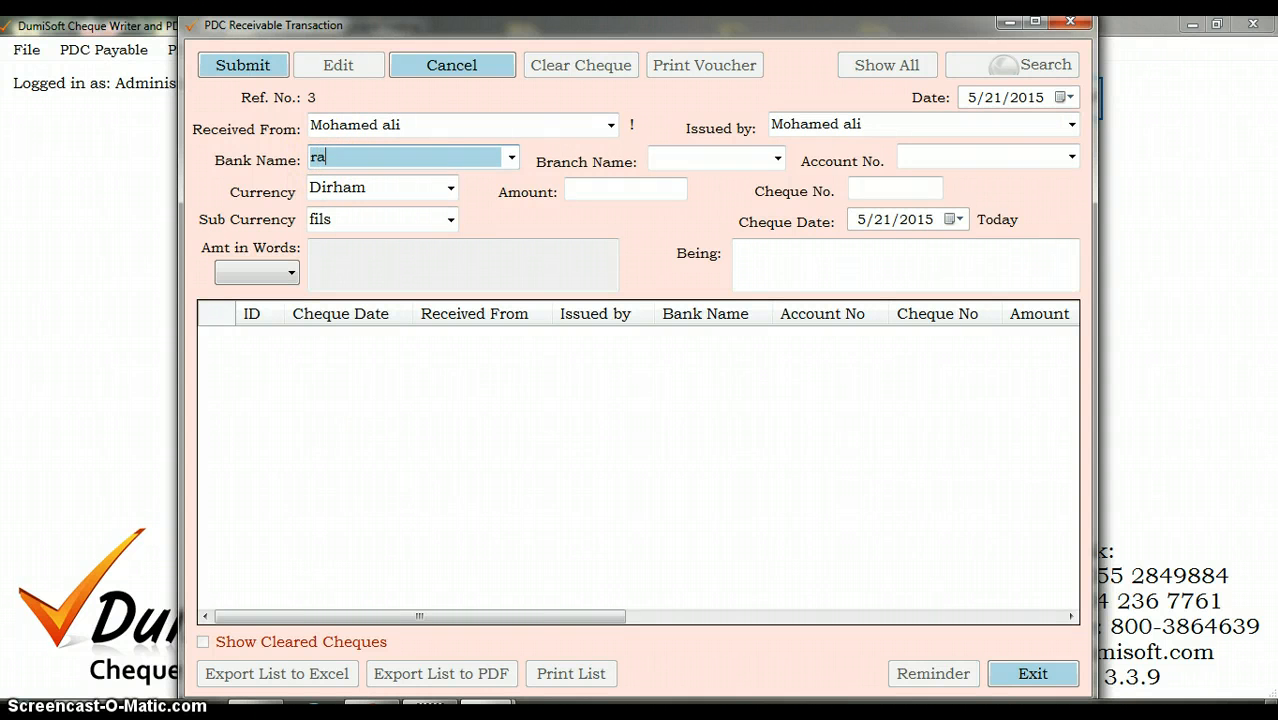
{"action": "type", "text": "rak bank"}
{"action": "key", "text": "Tab"}
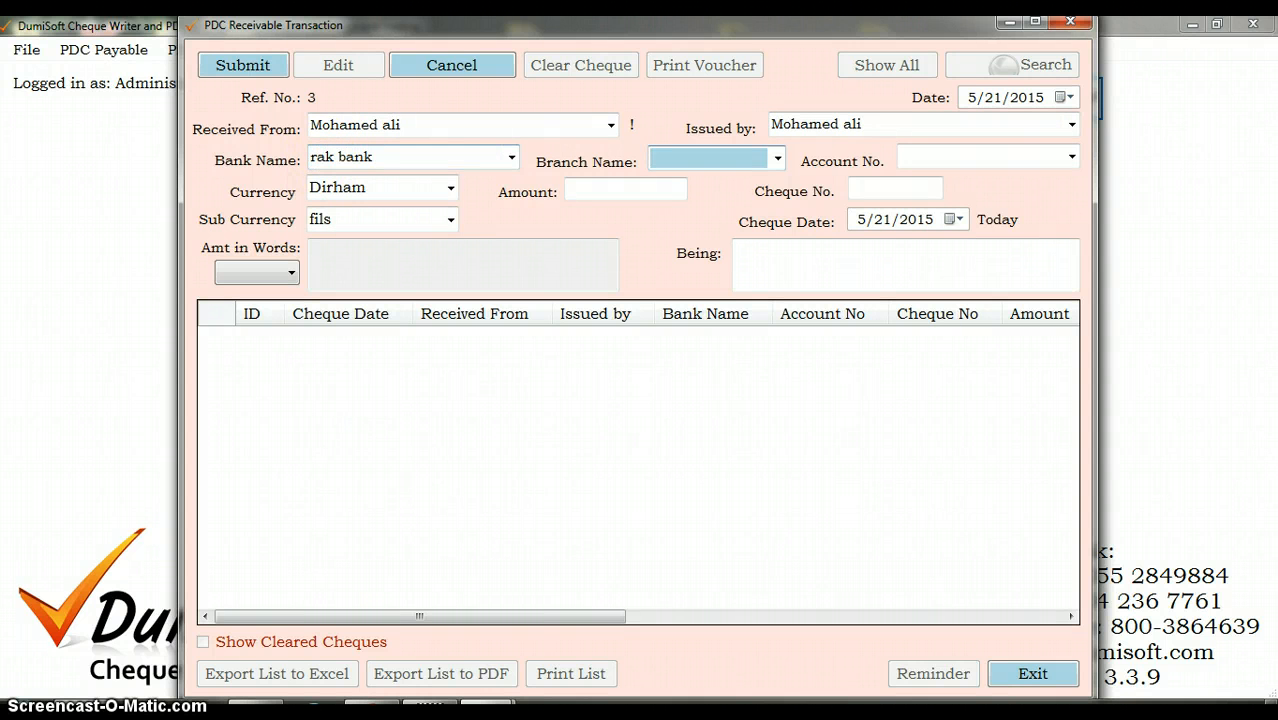
{"action": "type", "text": "souq"}
{"action": "key", "text": "Tab"}
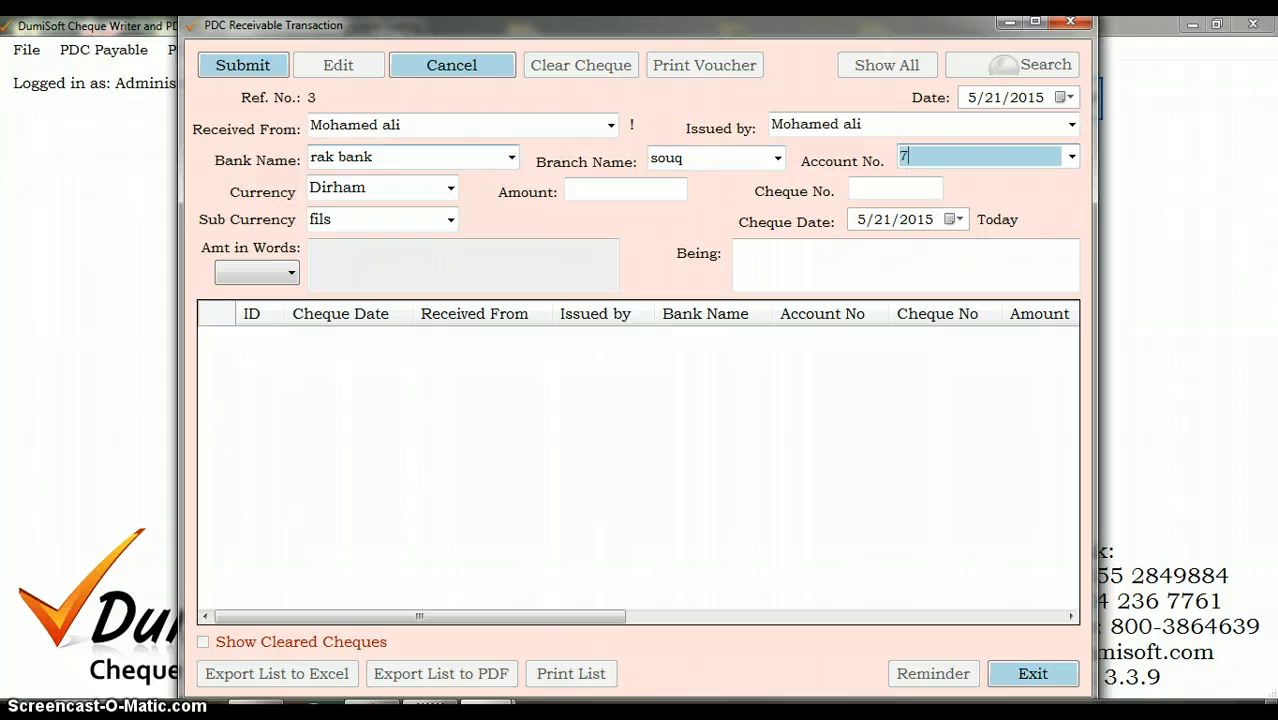
{"action": "key", "text": "Tab"}
{"action": "key", "text": "Tab"}
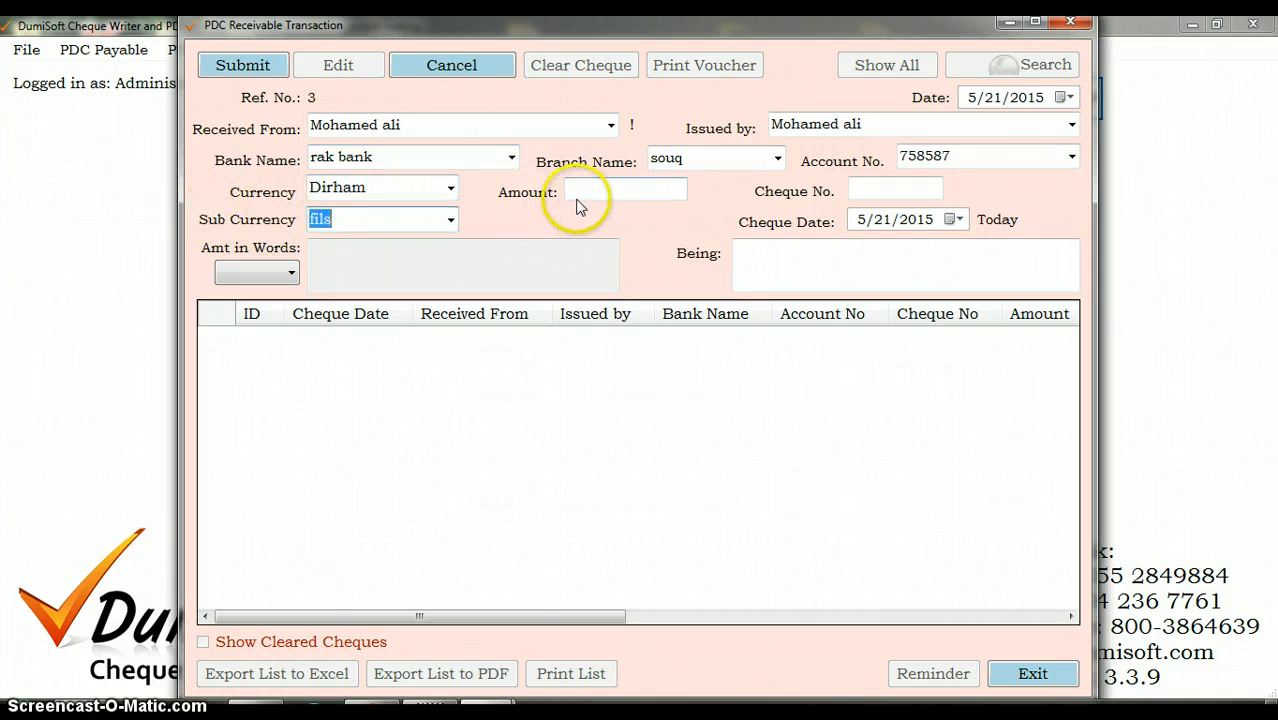
Step: Set the received cheque's amount to 7000 and its cheque number to 11, and submit the cheque
{"action": "left_click", "coordinate": [588, 193]}
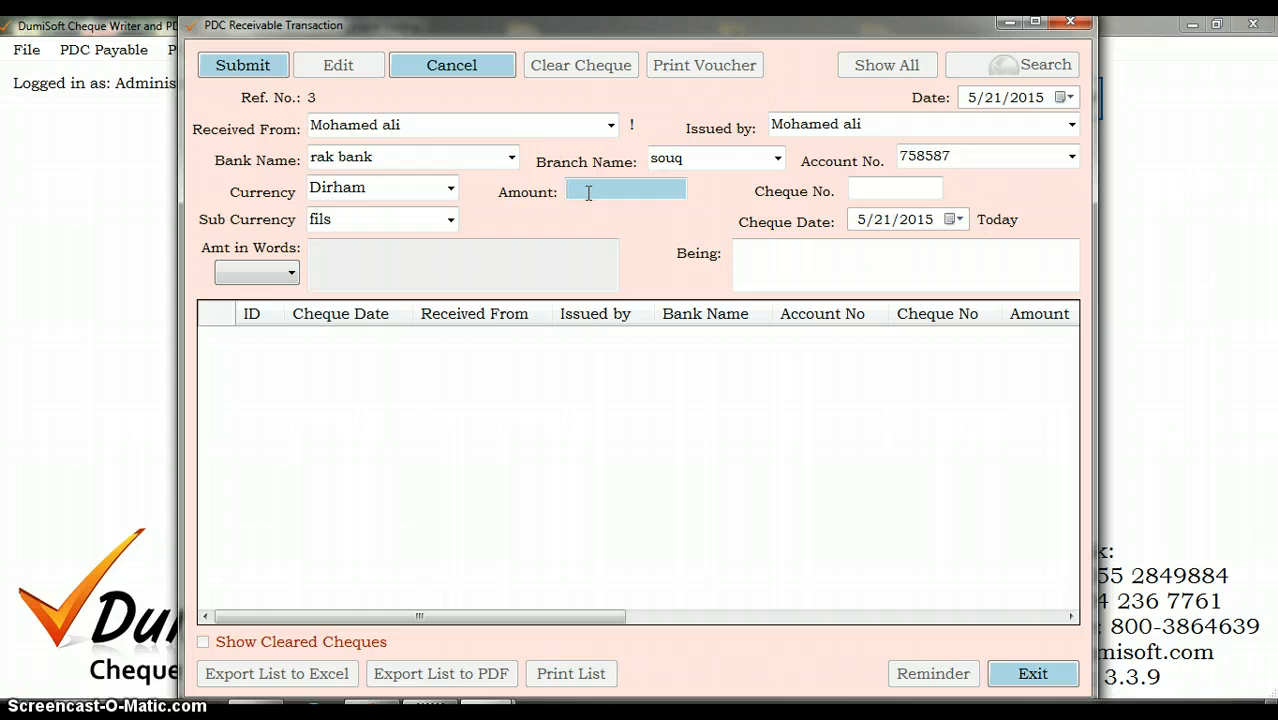
{"action": "type", "text": "7000"}
{"action": "key", "text": "Tab"}
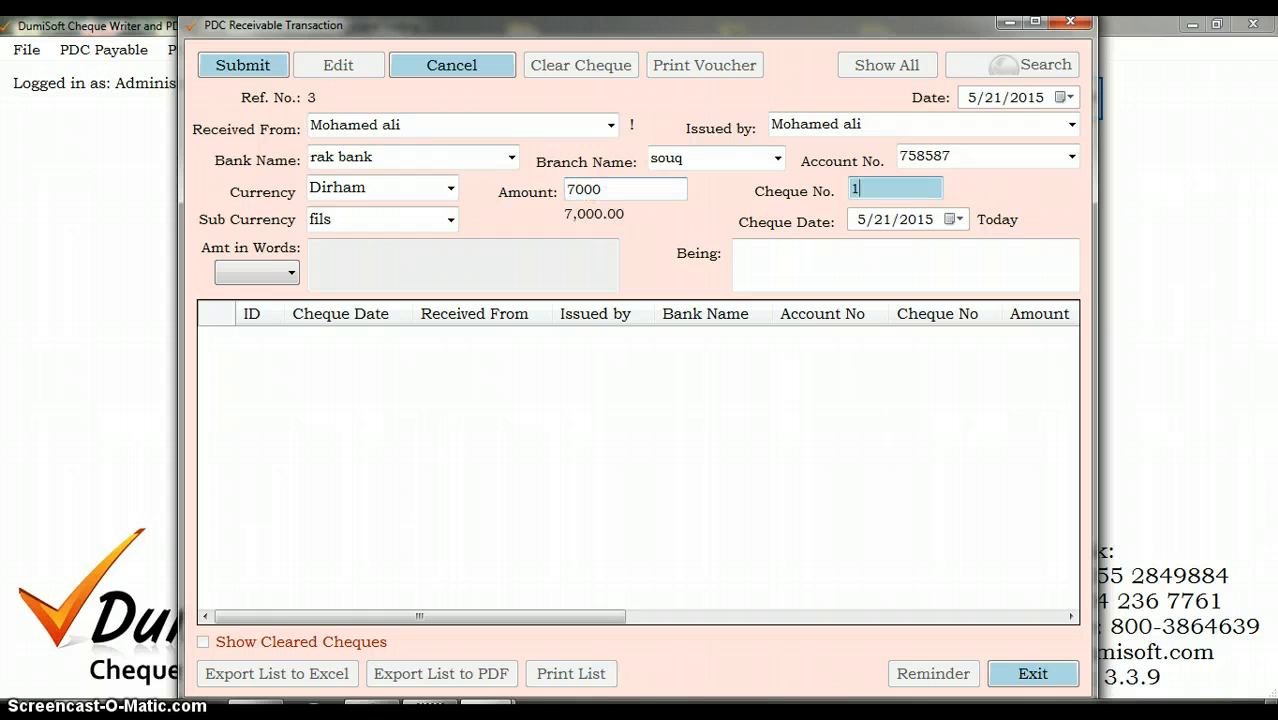
{"action": "type", "text": "11"}
{"action": "left_click", "coordinate": [258, 65]}
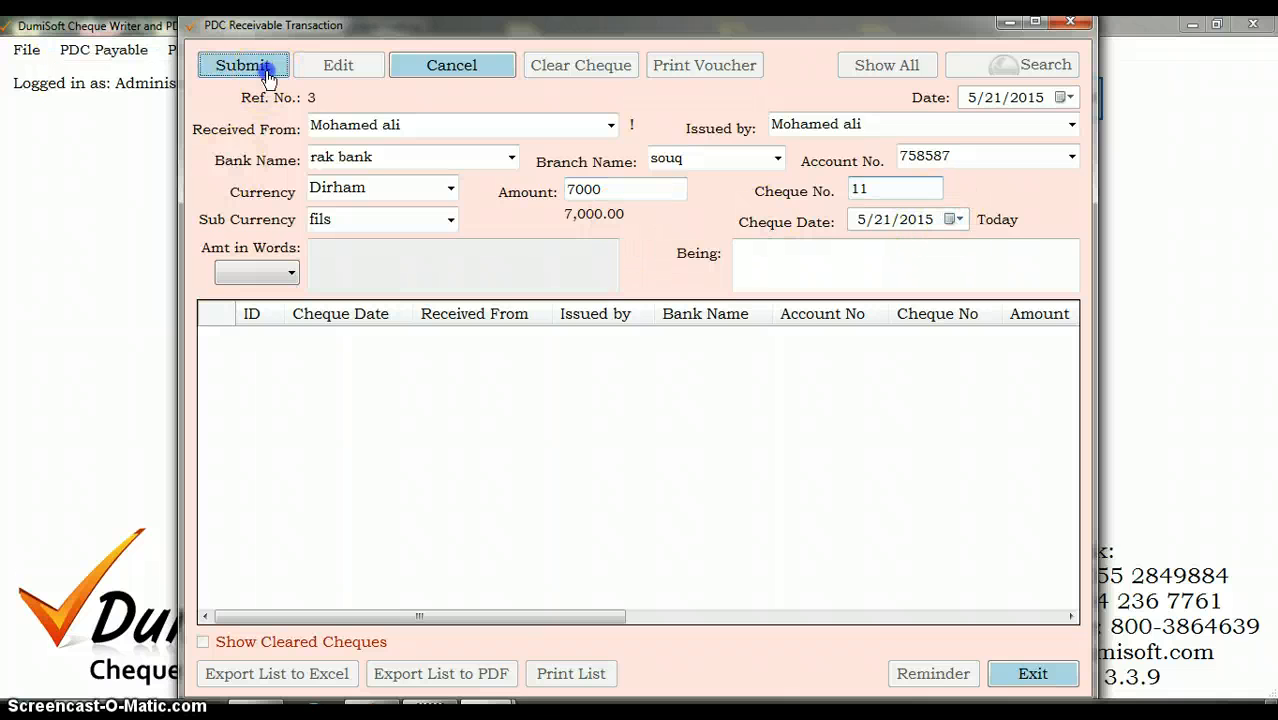
{"action": "left_click", "coordinate": [701, 429]}
Step: Select received cheque no. 11 in the list, start clearing it and confirm the request
{"action": "left_click", "coordinate": [600, 340]}
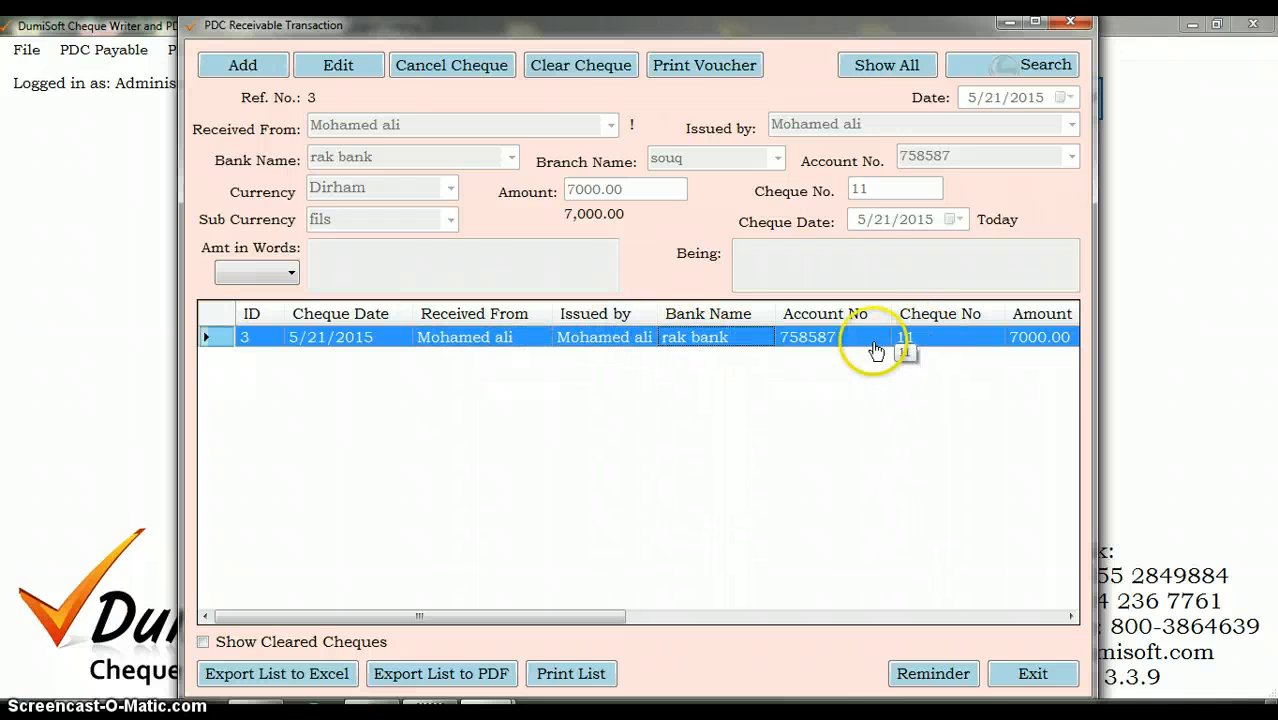
{"action": "left_click", "coordinate": [930, 343]}
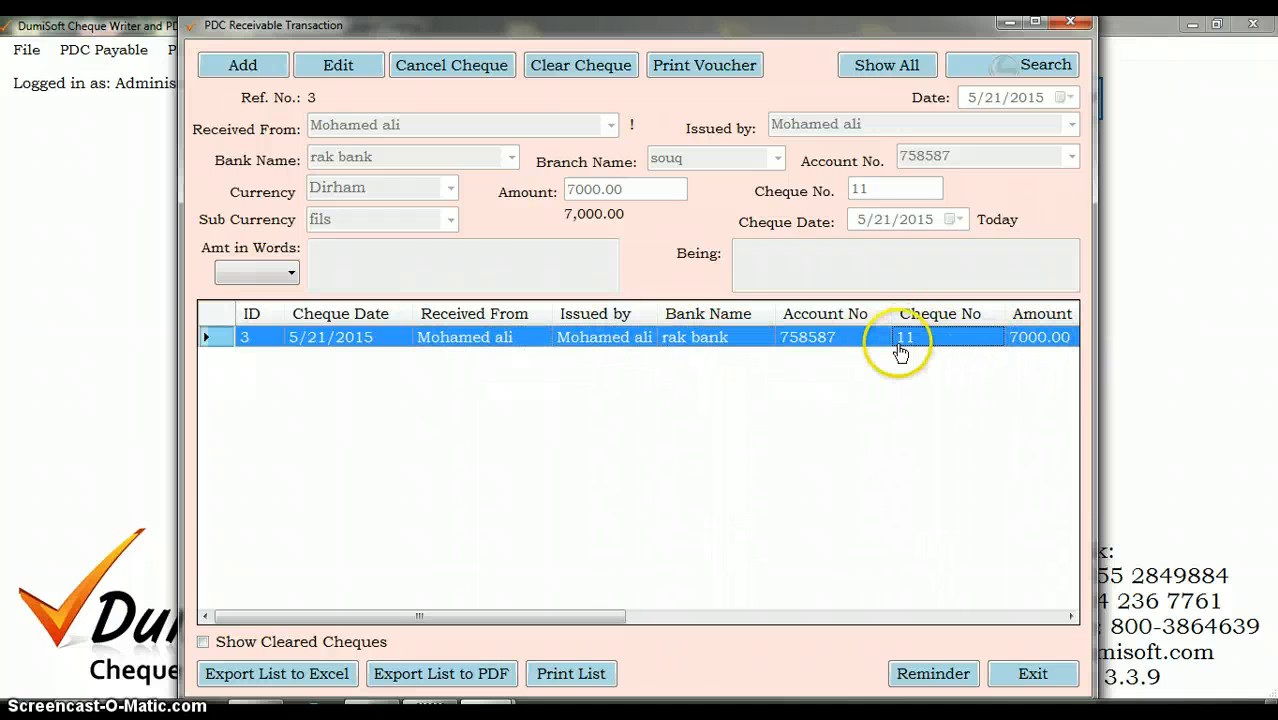
{"action": "left_click", "coordinate": [571, 64]}
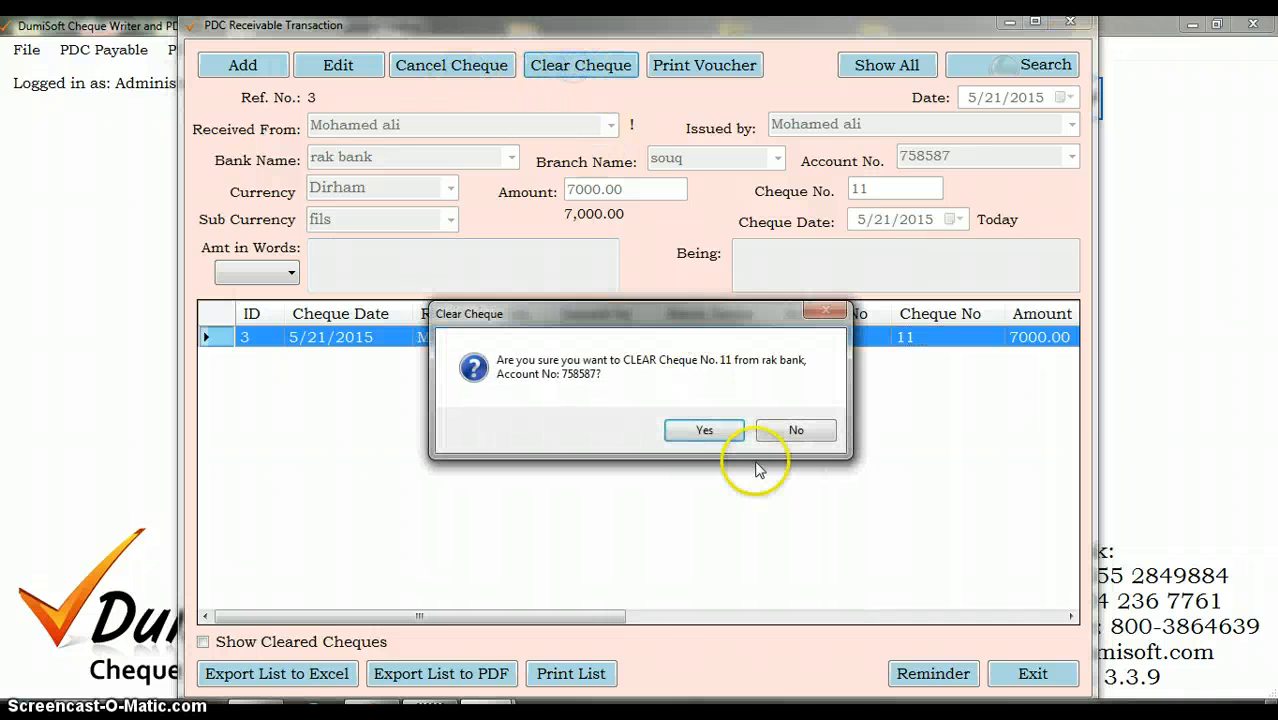
{"action": "left_click", "coordinate": [722, 438]}
Step: Clear received cheque no. 11 as a Bank Deposit into the company's Emirates NBD account, choosing its account number
{"action": "left_click", "coordinate": [686, 318]}
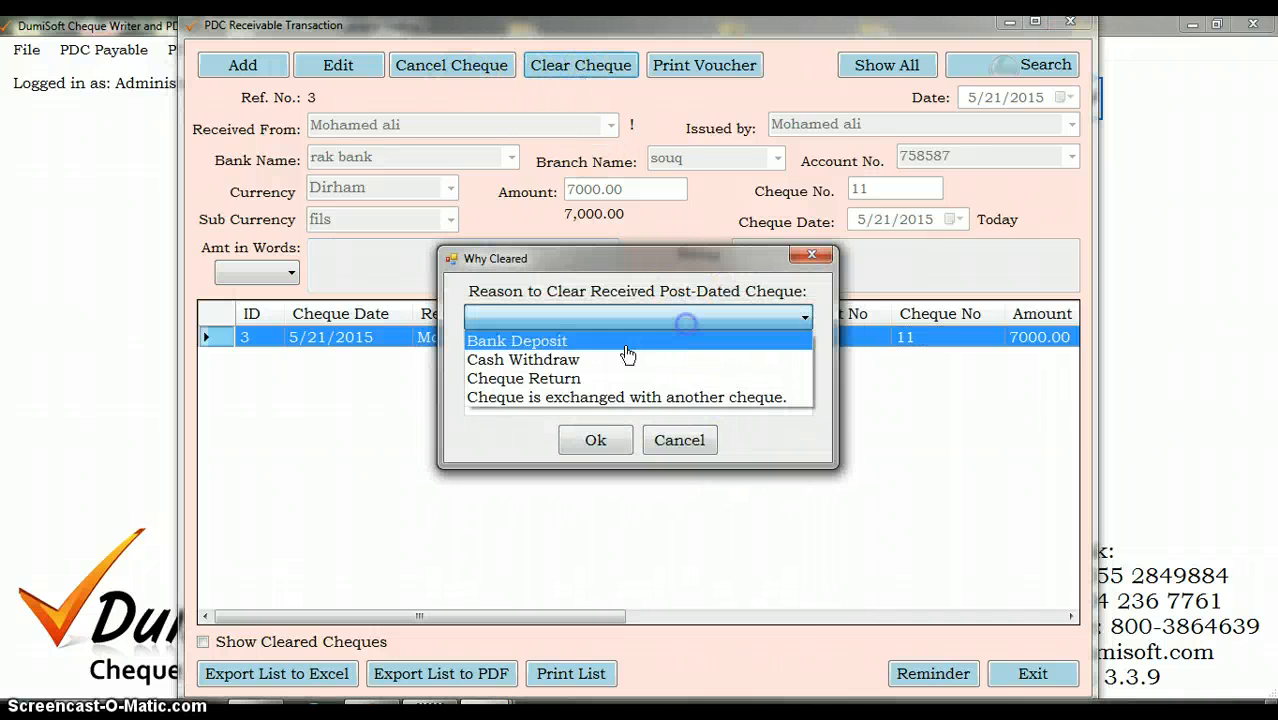
{"action": "left_click", "coordinate": [620, 344]}
{"action": "left_click", "coordinate": [803, 348]}
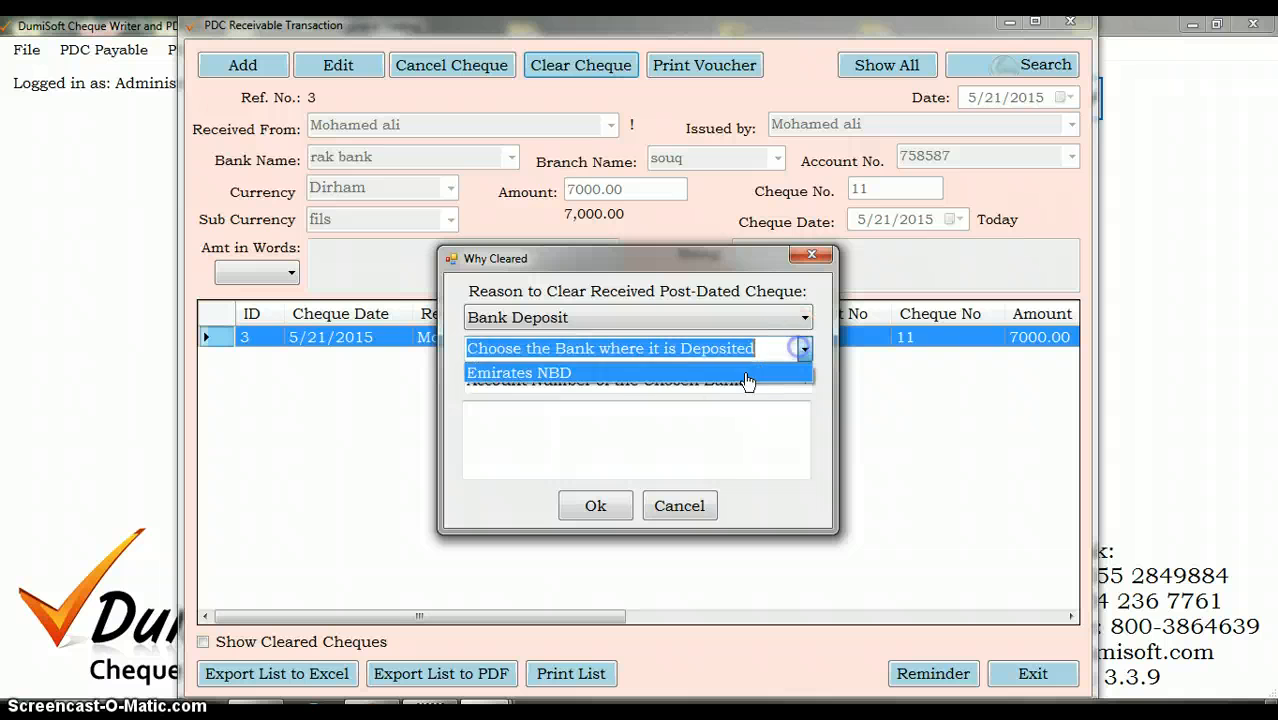
{"action": "left_click", "coordinate": [737, 374]}
{"action": "left_click", "coordinate": [805, 380]}
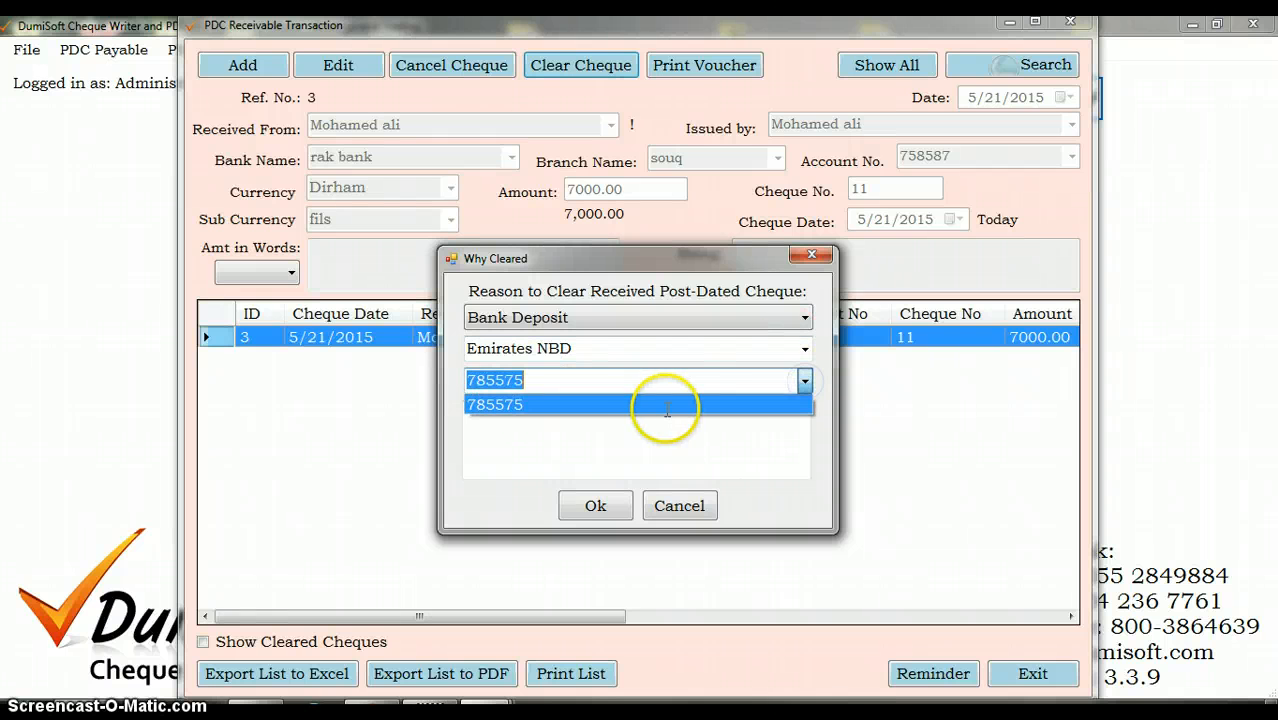
{"action": "left_click", "coordinate": [662, 403]}
{"action": "left_click", "coordinate": [600, 508]}
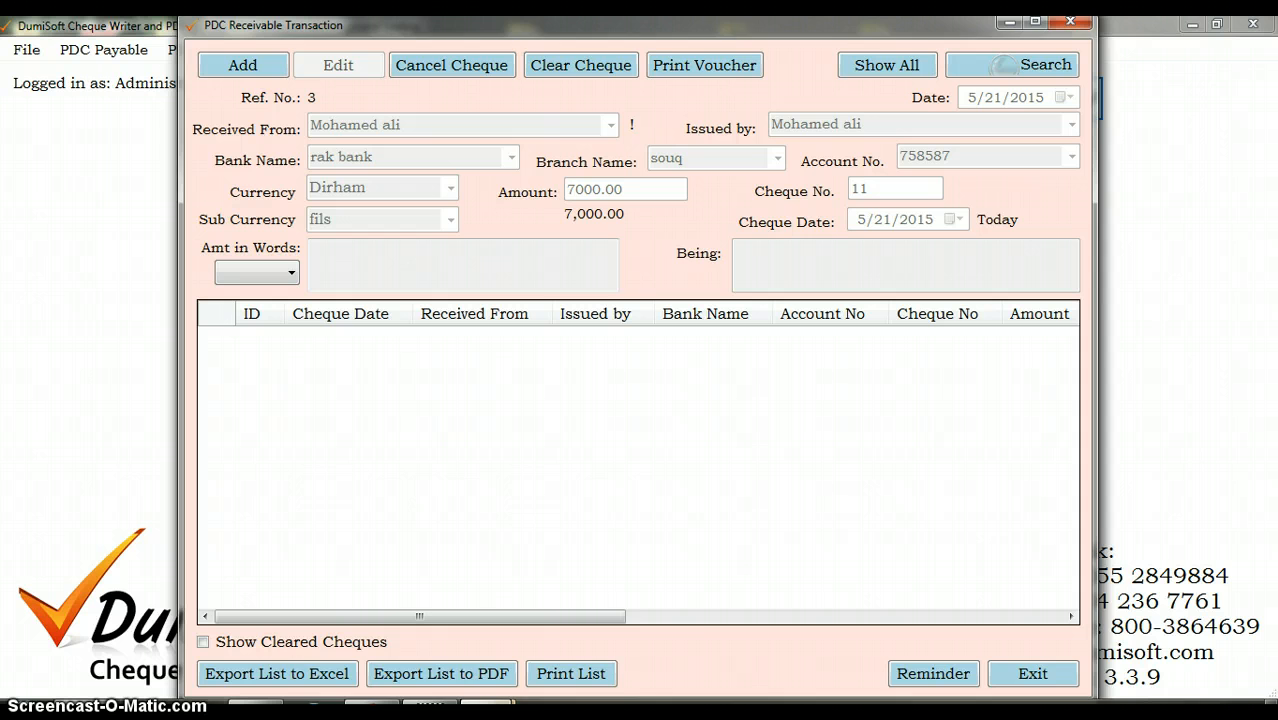
{"action": "mouse_move", "coordinate": [488, 712]}
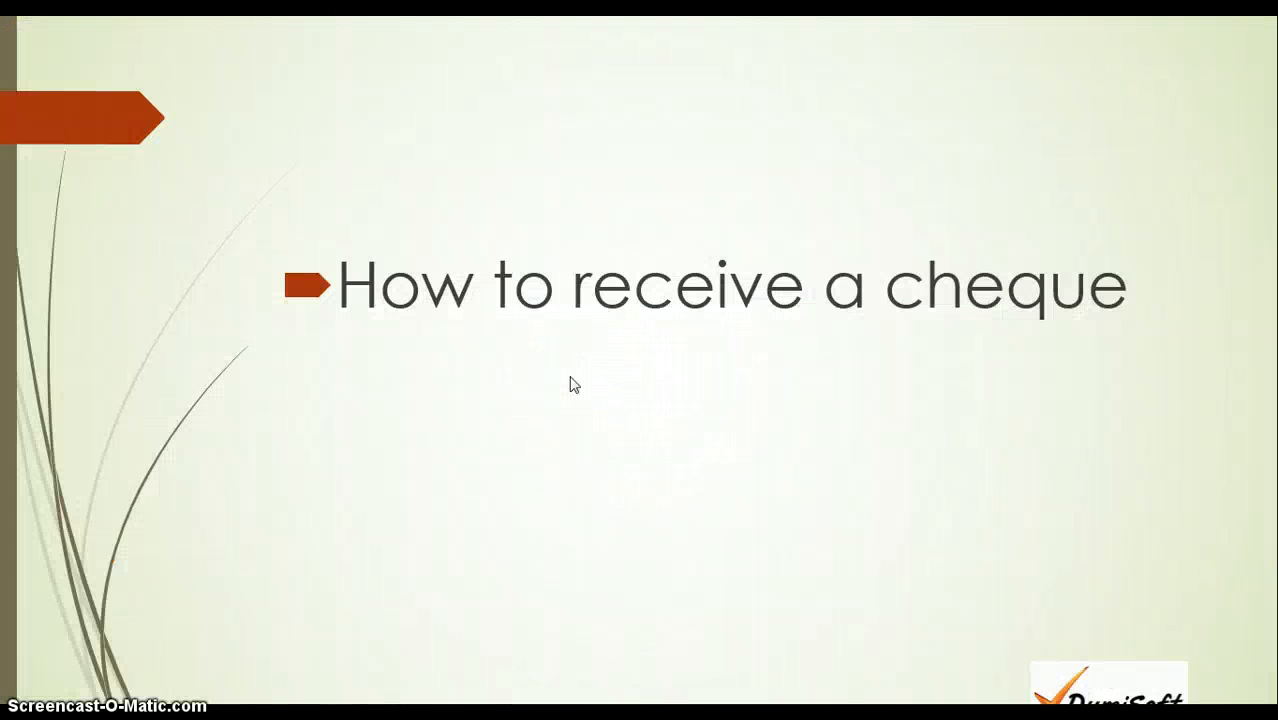
{"action": "key", "text": "Right"}
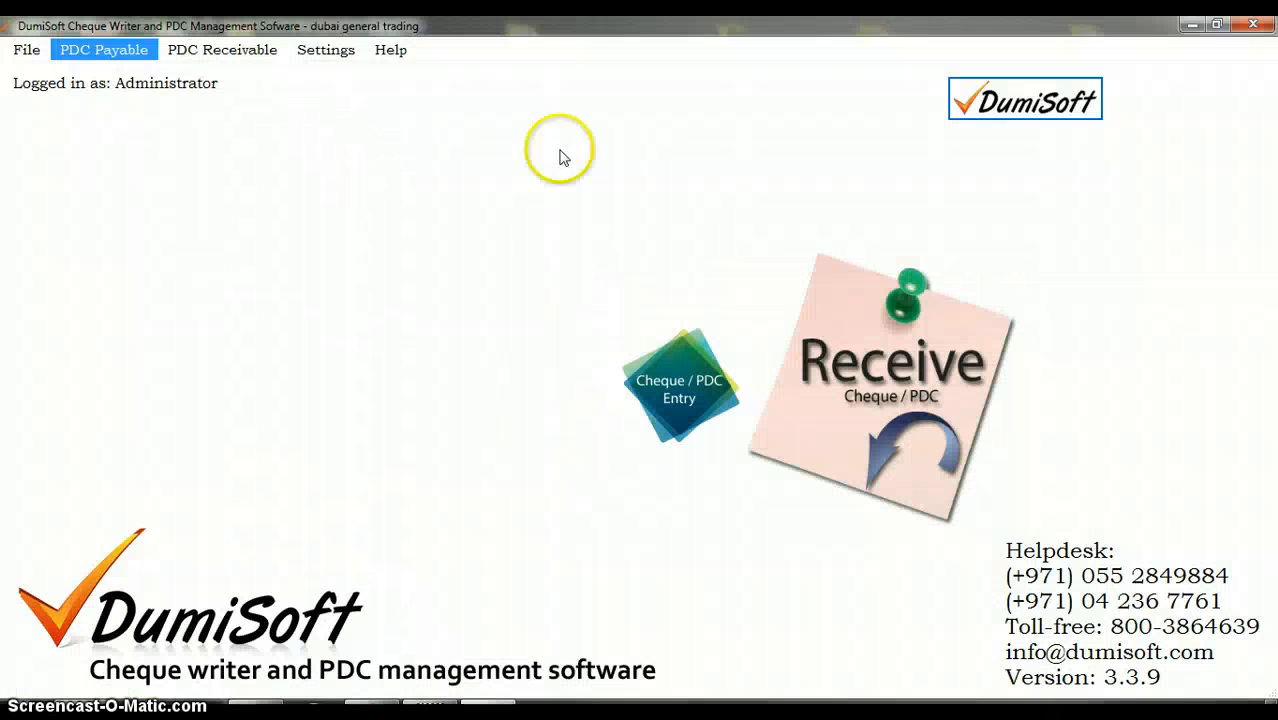
Step: Open the Bank Cash Transaction form, start a new entry and choose Emirates NBD as its bank
{"action": "left_click", "coordinate": [325, 50]}
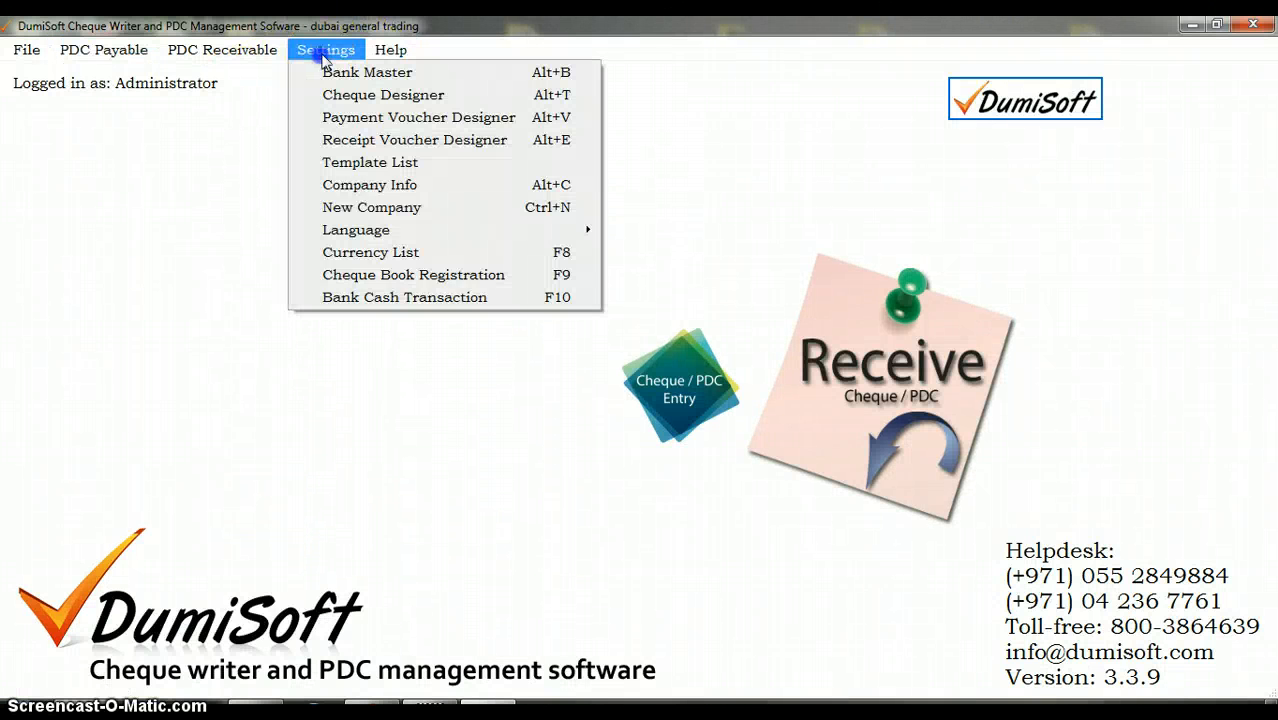
{"action": "left_click", "coordinate": [405, 299]}
{"action": "left_click", "coordinate": [440, 350]}
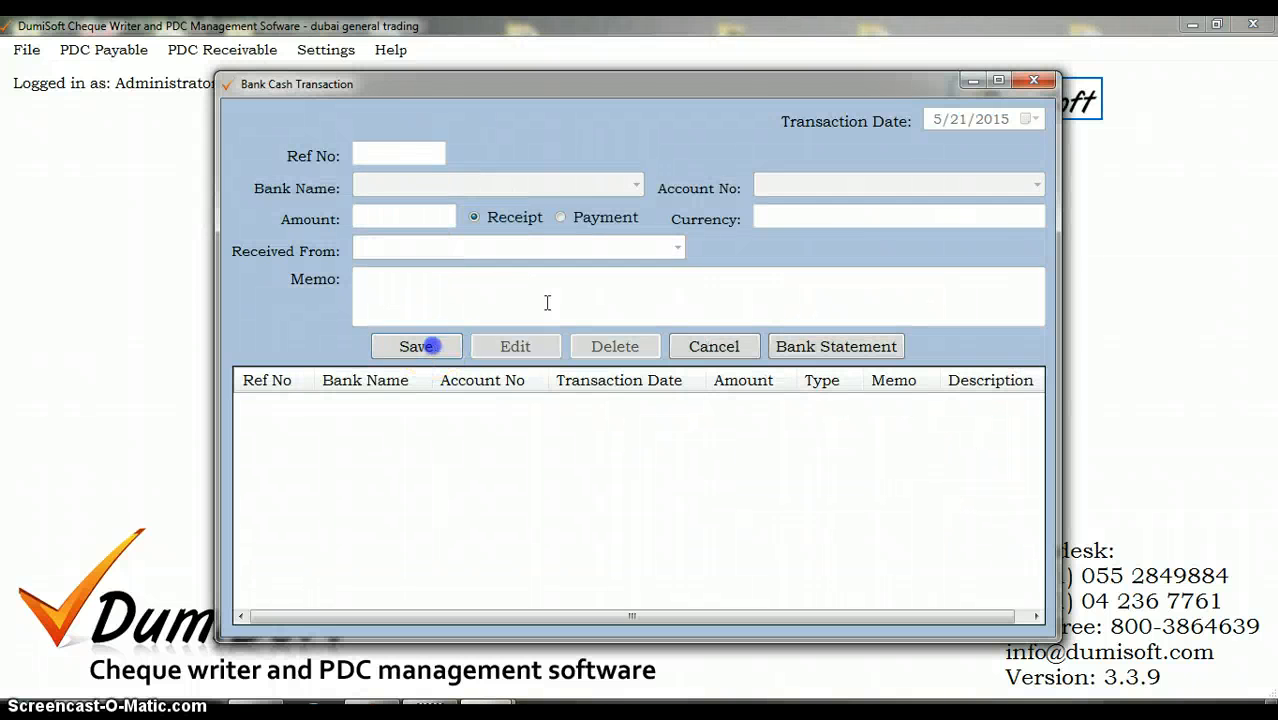
{"action": "left_click", "coordinate": [590, 187]}
{"action": "left_click", "coordinate": [500, 247]}
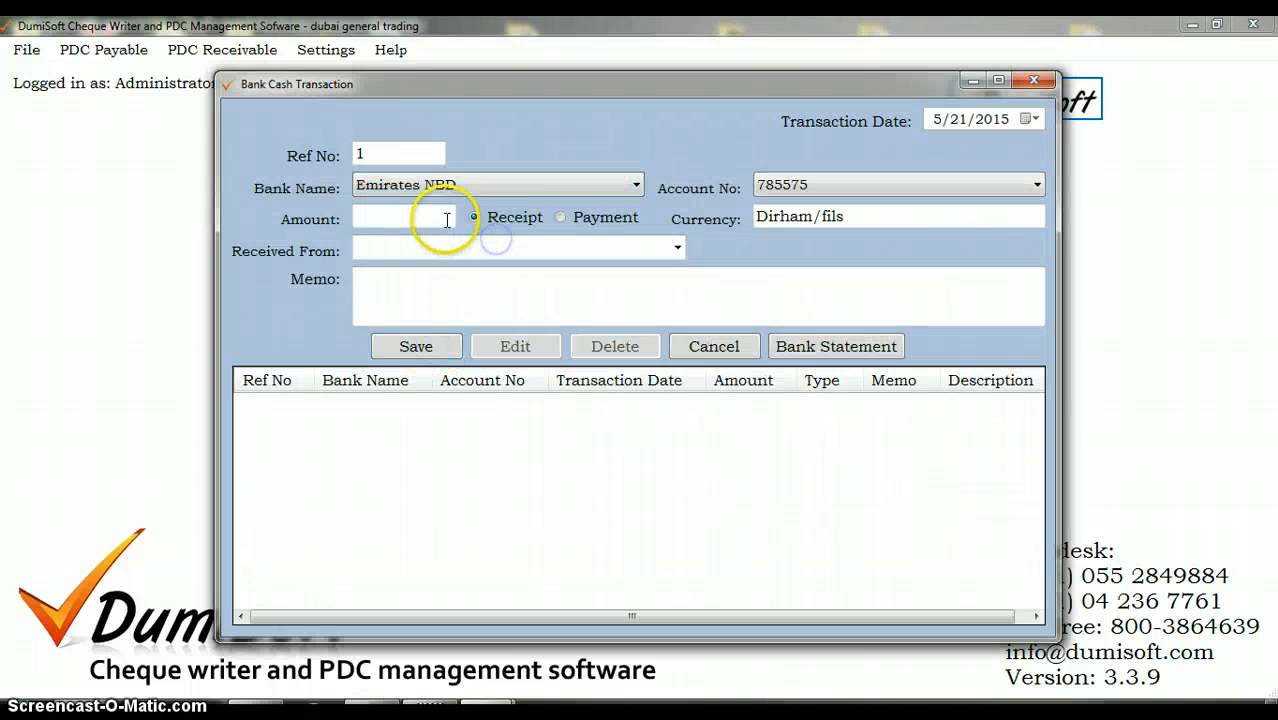
Step: Open the Emirates NBD bank statement and show its transactions from 5/21/2015 to 5/21/2015
{"action": "left_click", "coordinate": [835, 347]}
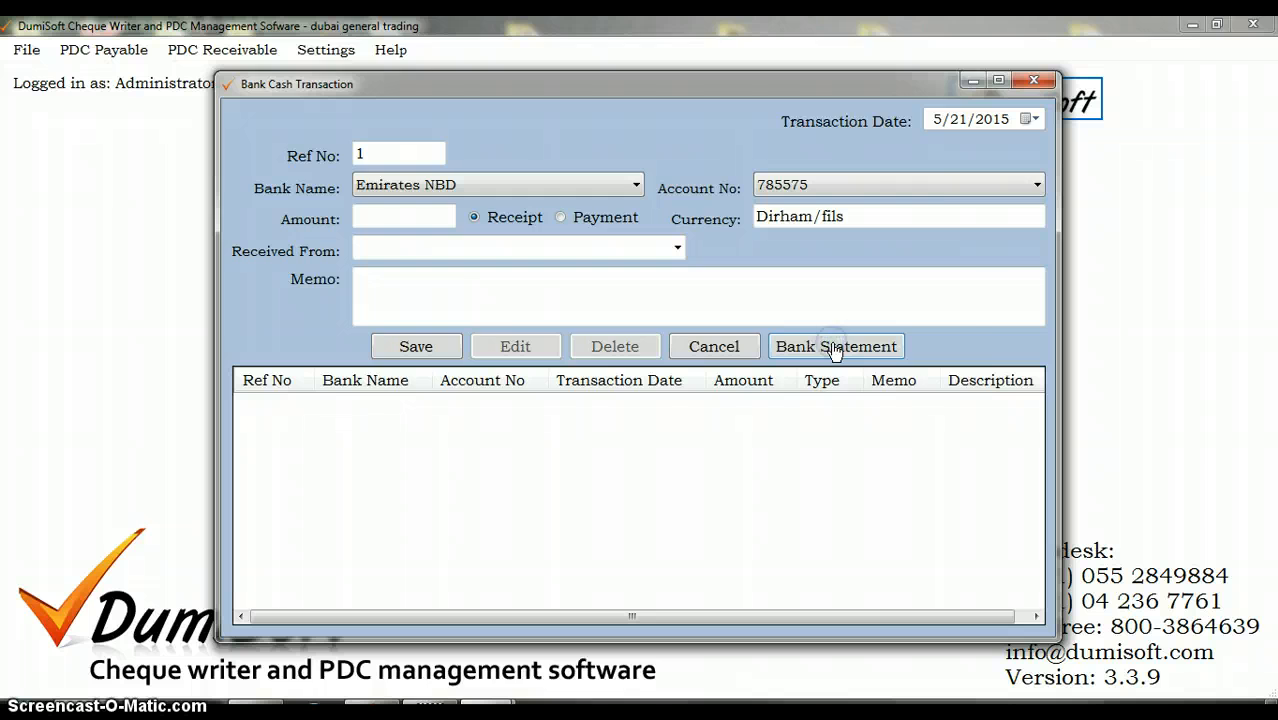
{"action": "left_click", "coordinate": [632, 158]}
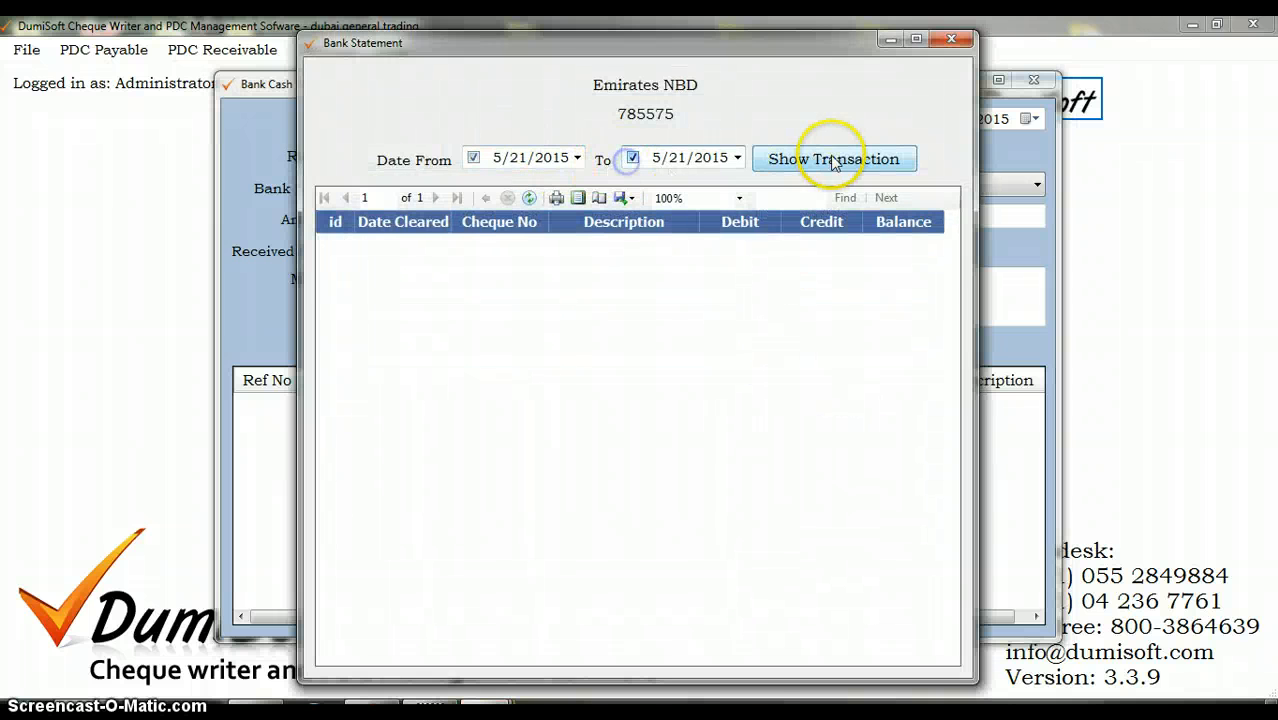
{"action": "left_click", "coordinate": [829, 158]}
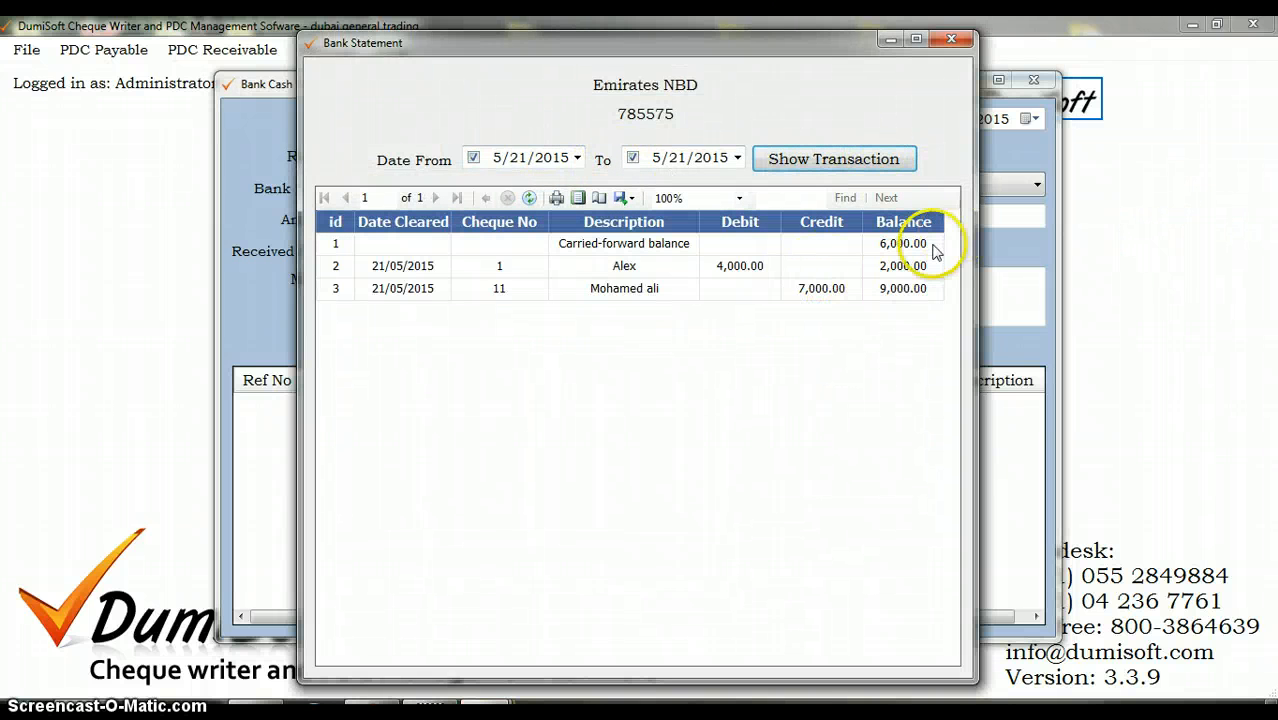